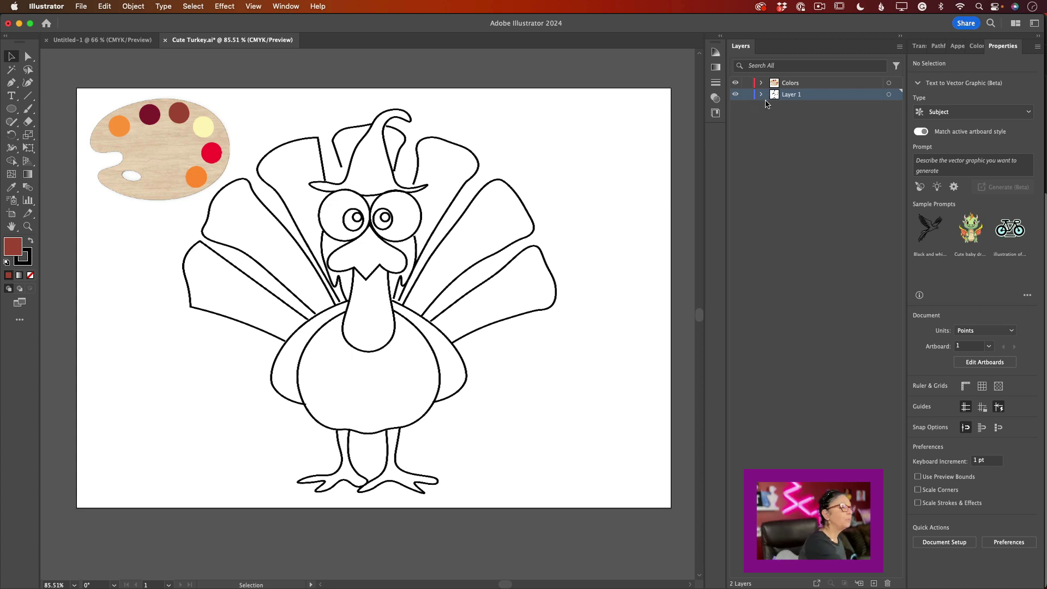
- Fade the turkey sketch on Layer 1 to 17% opacity
{"action": "left_click", "coordinate": [545, 263]}
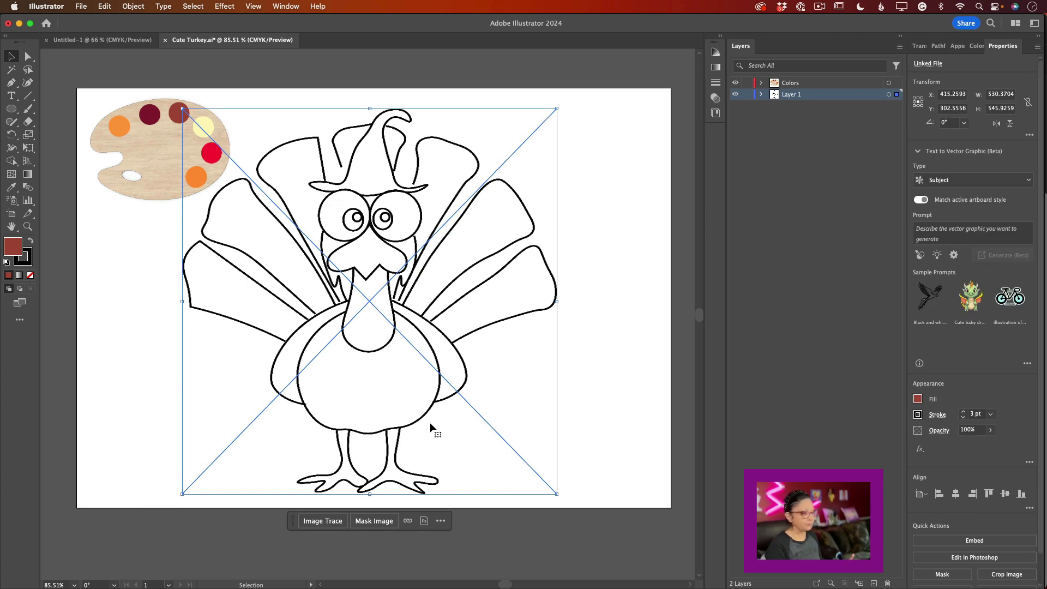
{"action": "left_click", "coordinate": [791, 83]}
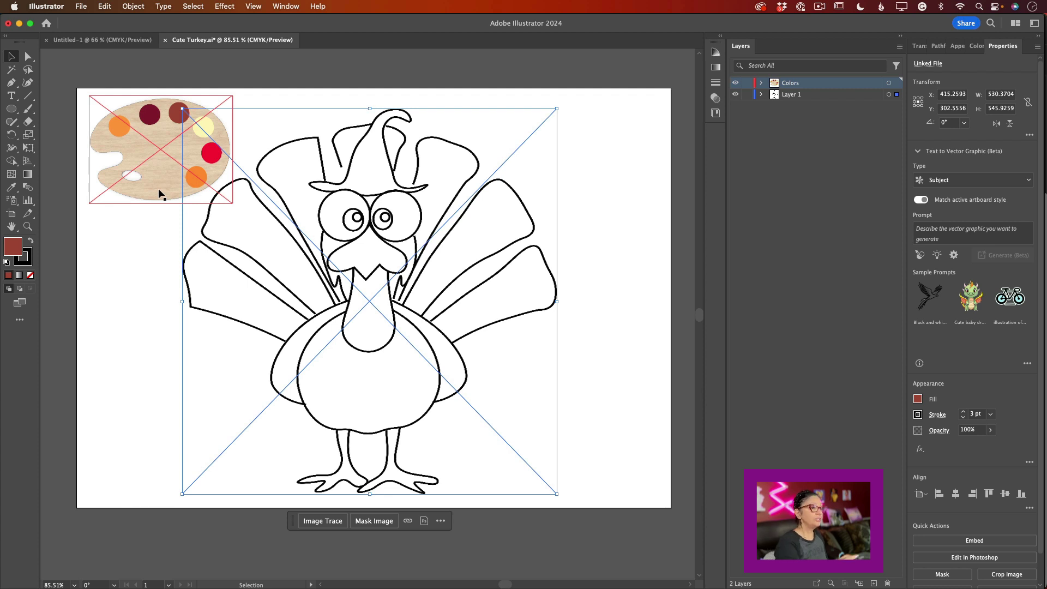
{"action": "left_click", "coordinate": [791, 94]}
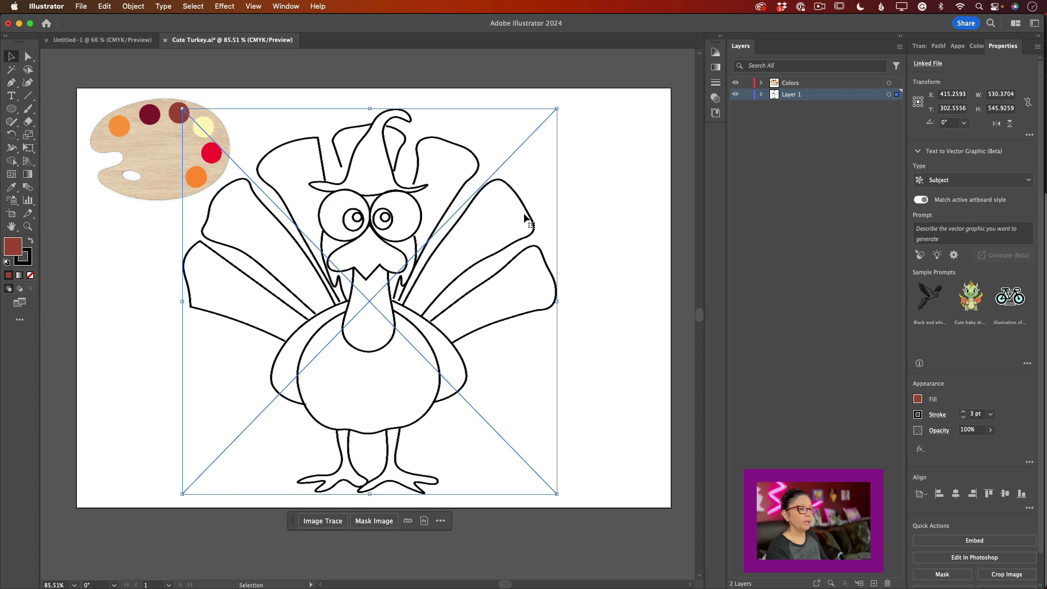
{"action": "left_click", "coordinate": [993, 434]}
{"action": "left_click_drag", "start_coordinate": [988, 444], "coordinate": [958, 448]}
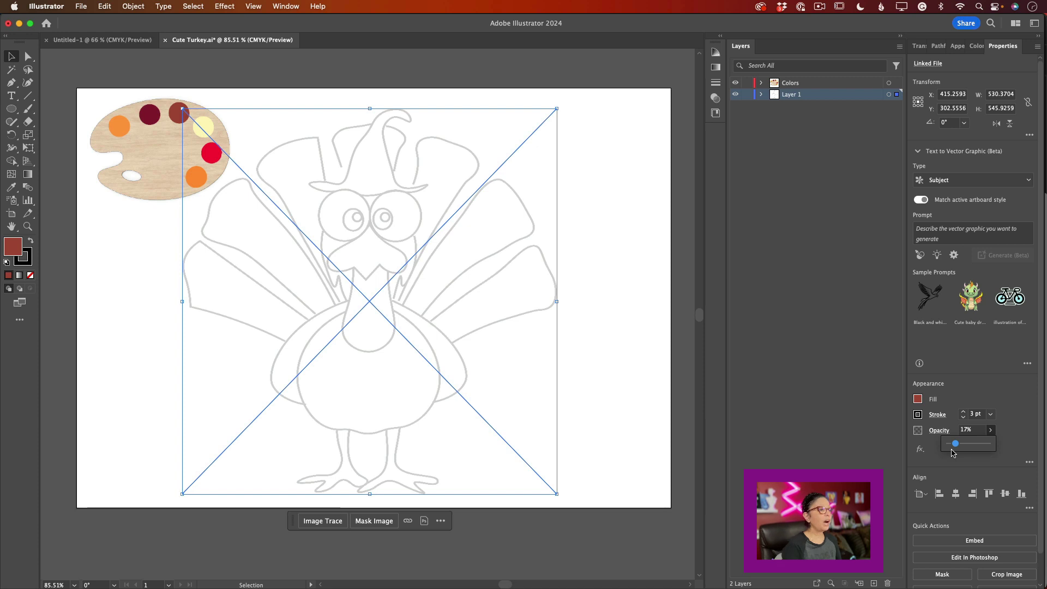
- Lock Layer 1 and the Colors layer, and add a new layer beneath Layer 1
{"action": "left_click", "coordinate": [747, 94]}
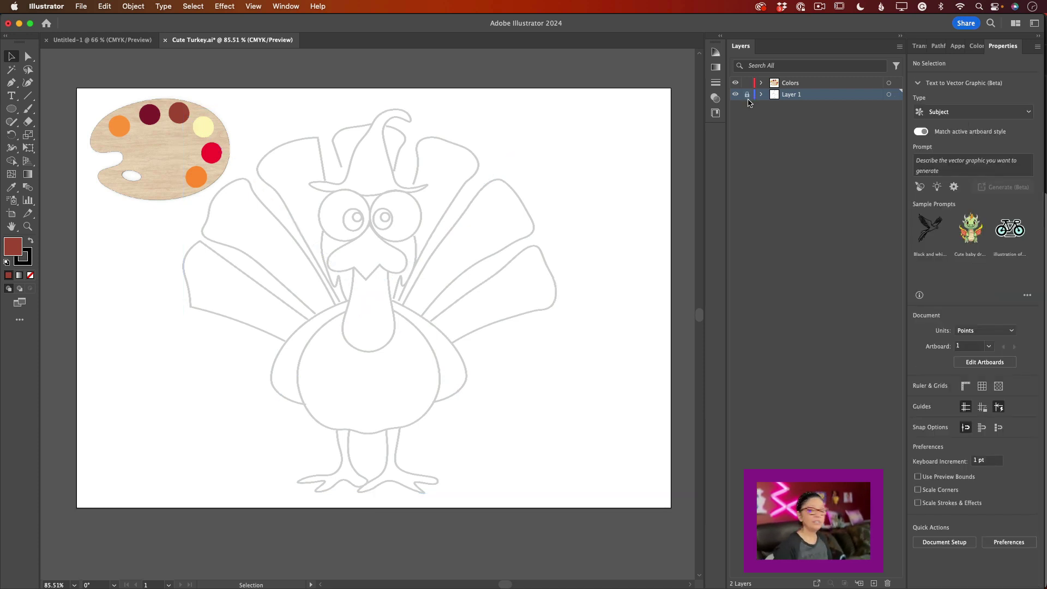
{"action": "left_click", "coordinate": [747, 83]}
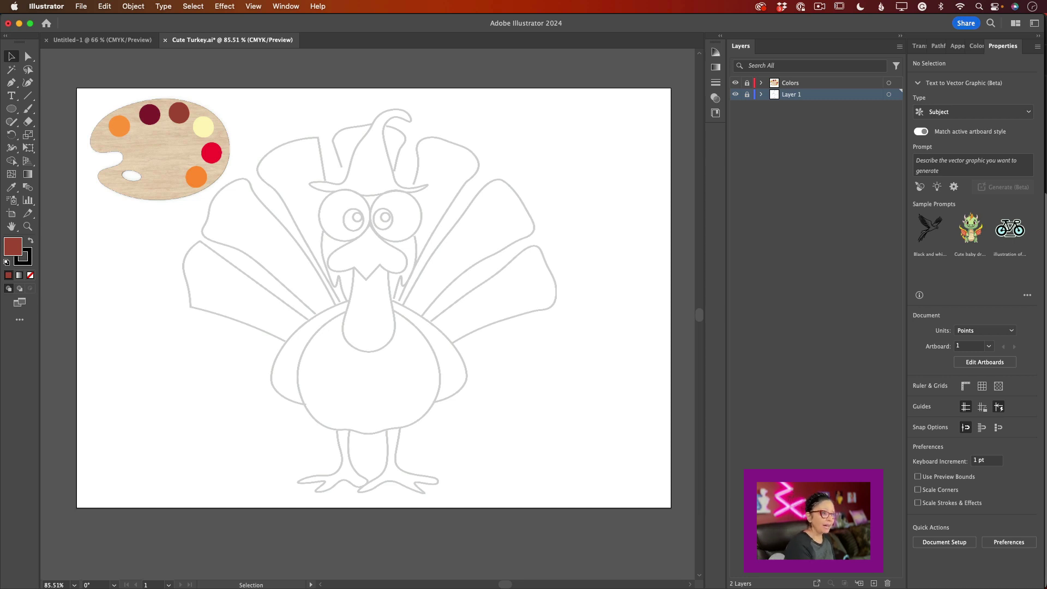
{"action": "left_click", "coordinate": [874, 583]}
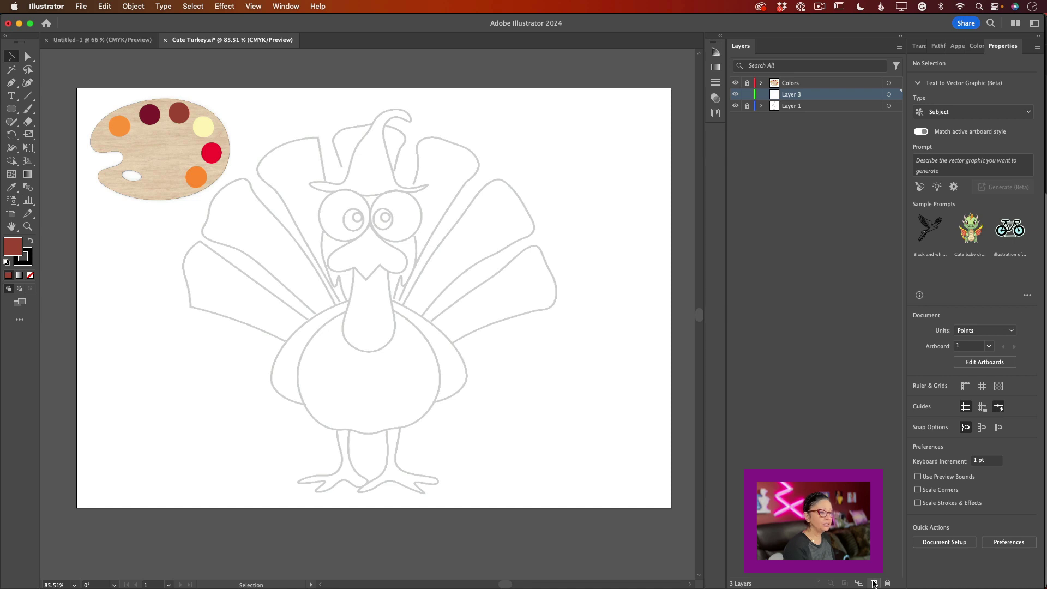
{"action": "left_click_drag", "start_coordinate": [810, 100], "coordinate": [808, 116]}
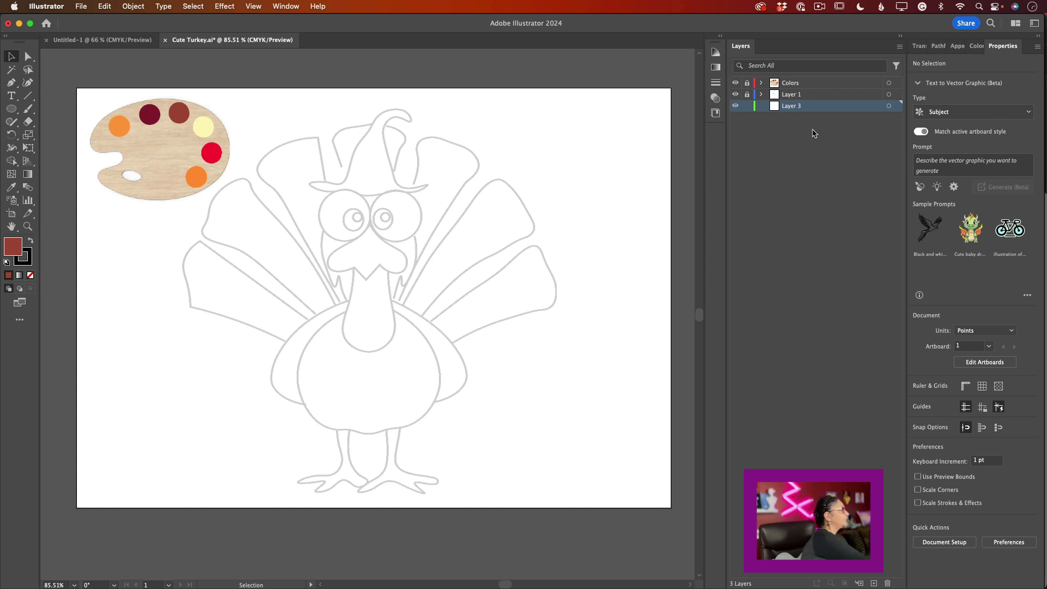
- Trace the turkey's lowest left tail feather with the Curvature tool as a closed shape about 179 by 143 pt
{"action": "left_click", "coordinate": [27, 86]}
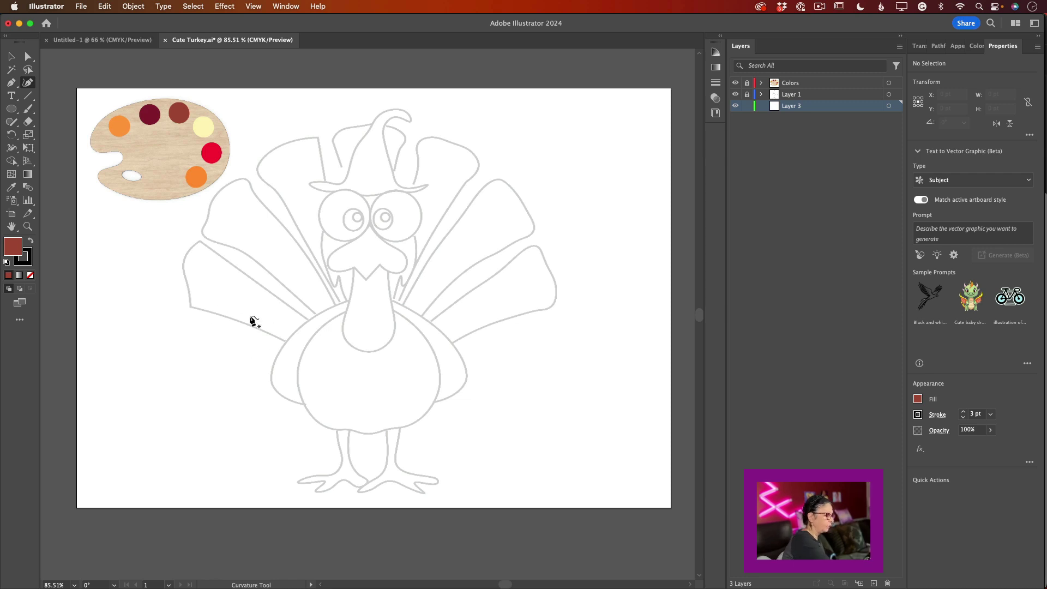
{"action": "left_click", "coordinate": [286, 341]}
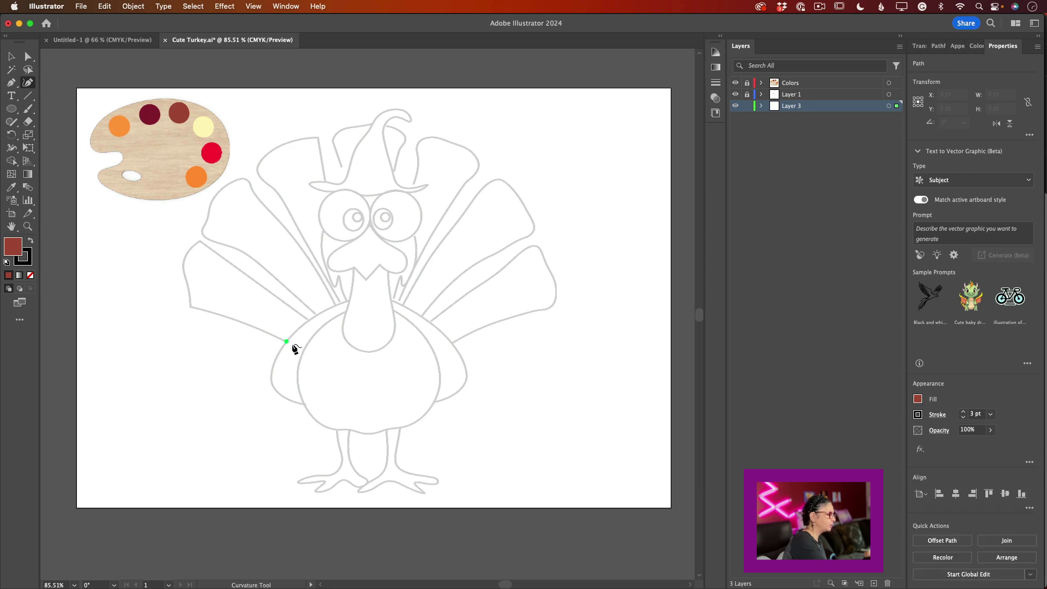
{"action": "left_click", "coordinate": [238, 319]}
{"action": "left_click", "coordinate": [191, 305]}
{"action": "left_click", "coordinate": [188, 291]}
{"action": "left_click", "coordinate": [182, 265]}
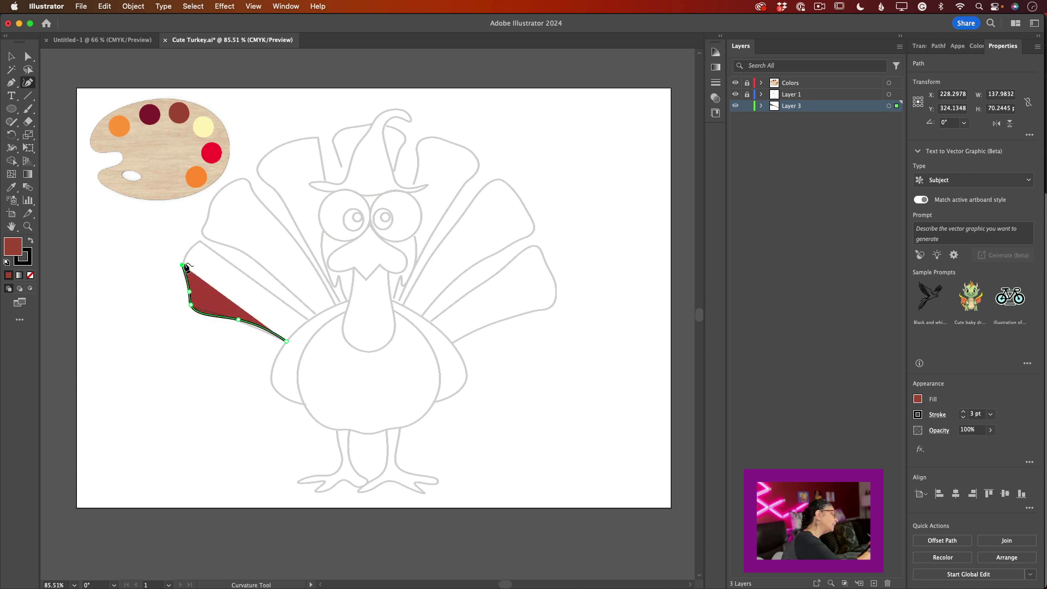
{"action": "left_click", "coordinate": [195, 243]}
{"action": "left_click", "coordinate": [203, 241]}
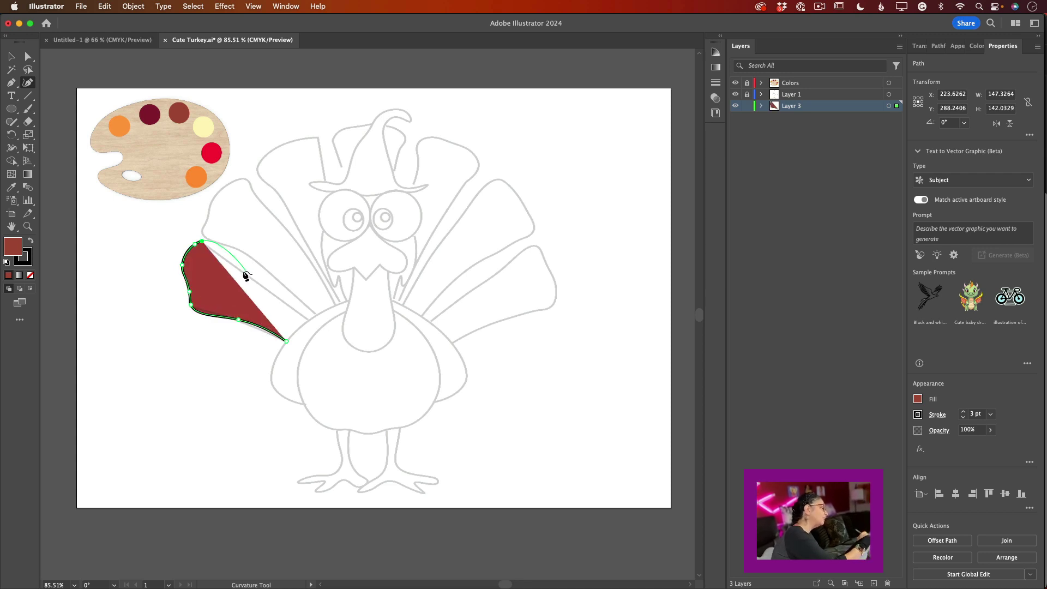
{"action": "left_click", "coordinate": [242, 270]}
{"action": "left_click", "coordinate": [309, 319]}
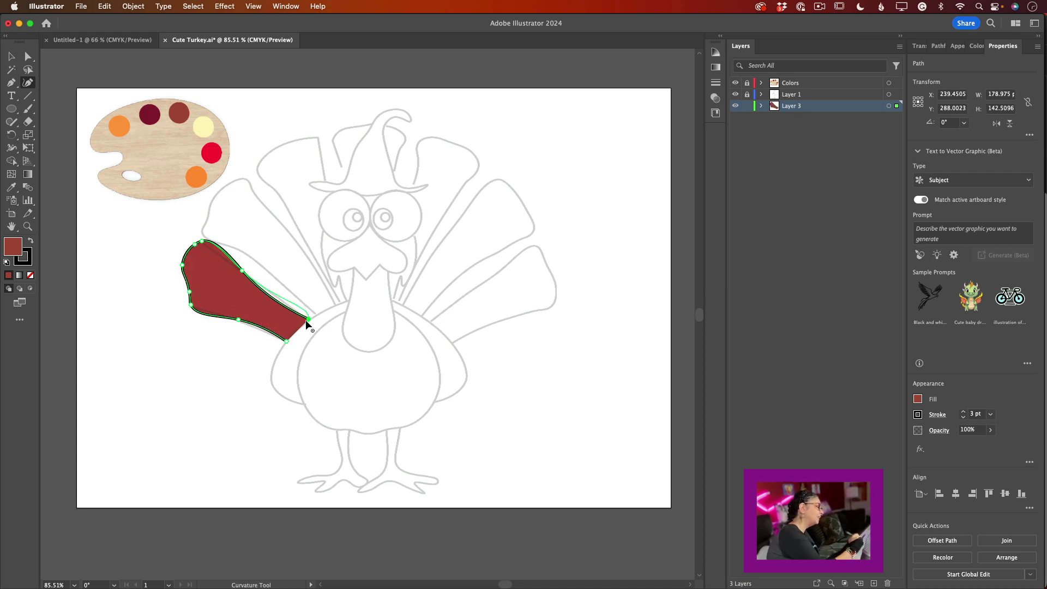
{"action": "left_click", "coordinate": [287, 341]}
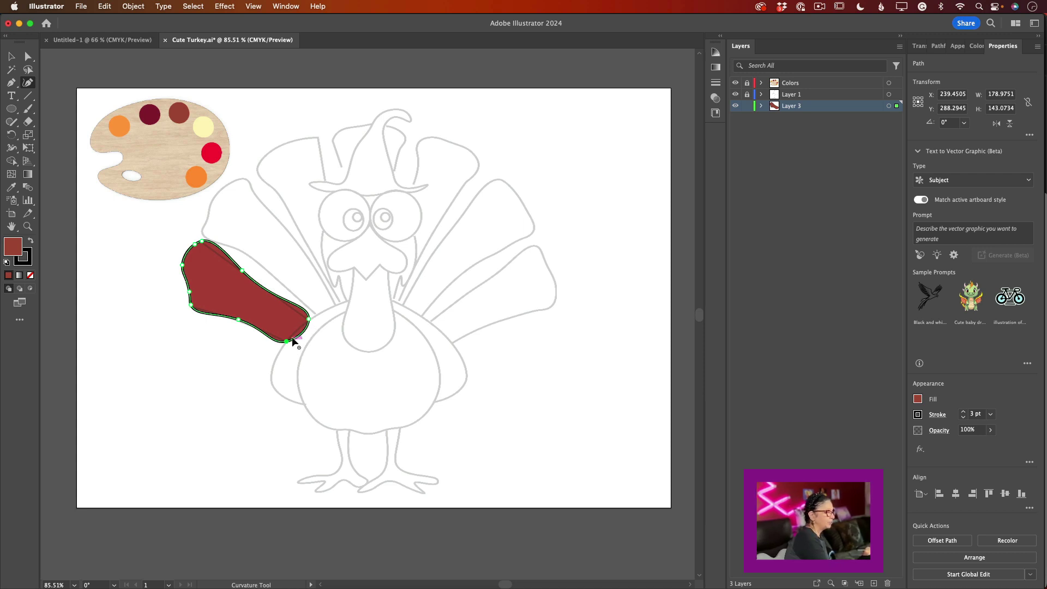
- Convert the two points at the feather's base to corners and delete the extra anchor on its outer edge
{"action": "double_click", "coordinate": [309, 319]}
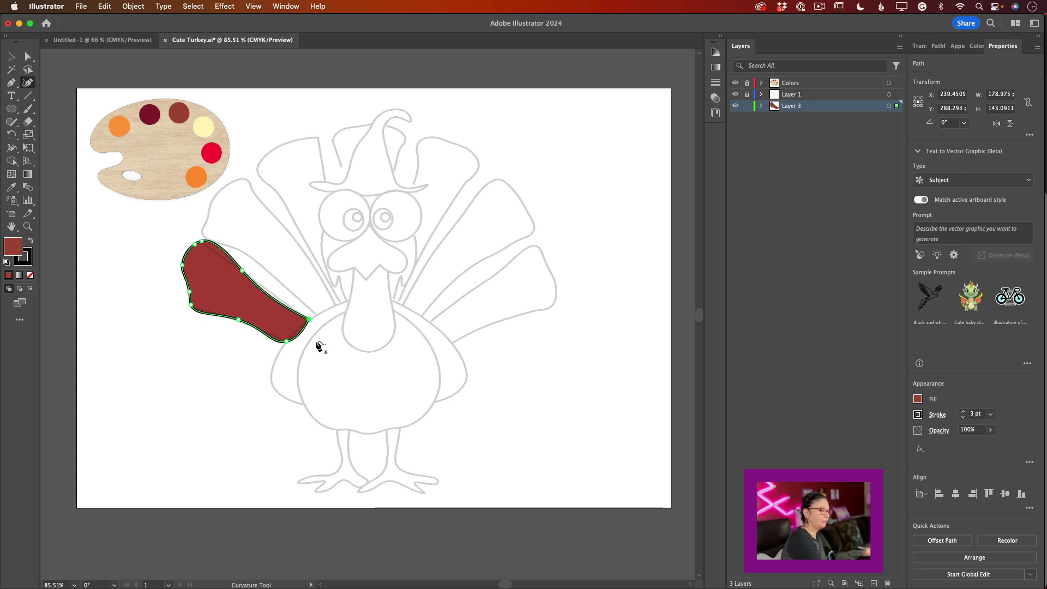
{"action": "double_click", "coordinate": [286, 341]}
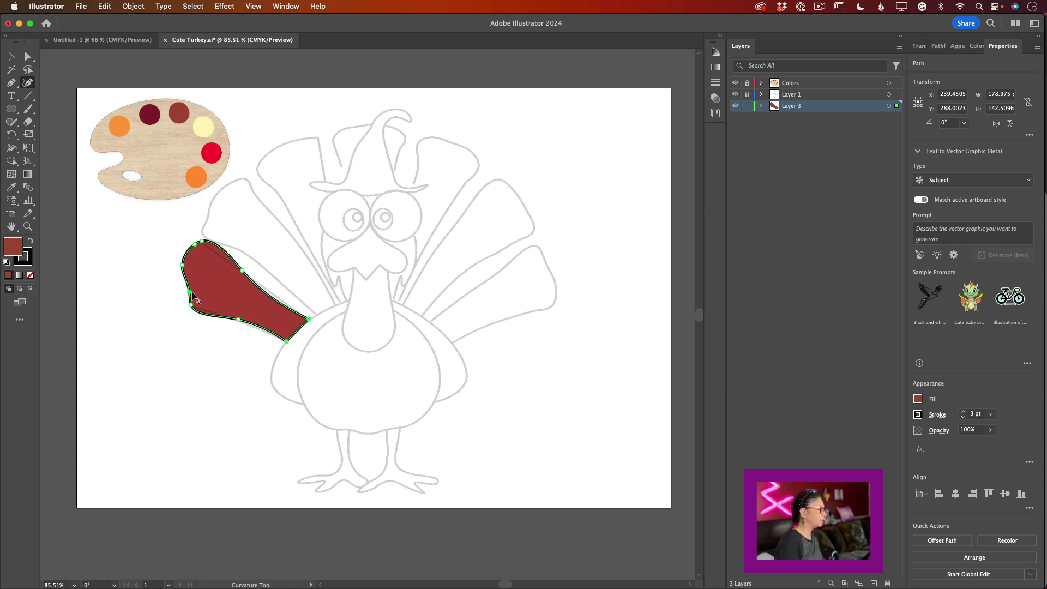
{"action": "key", "text": "Delete"}
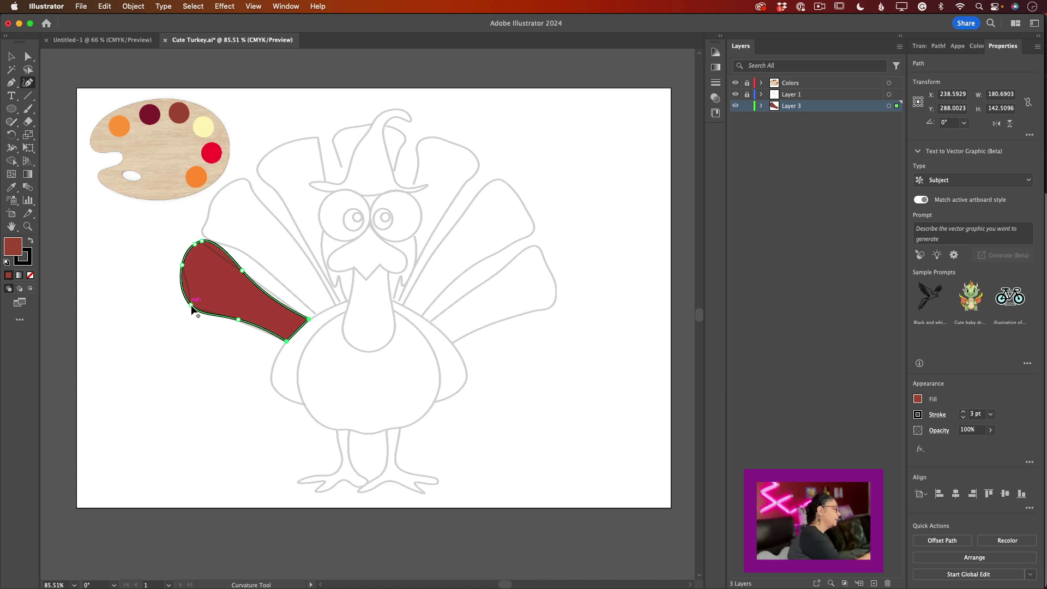
- Reshape the feather's outer tip and upper edge to follow the sketch, adding an anchor along the upper edge
{"action": "left_click_drag", "start_coordinate": [192, 307], "coordinate": [194, 308]}
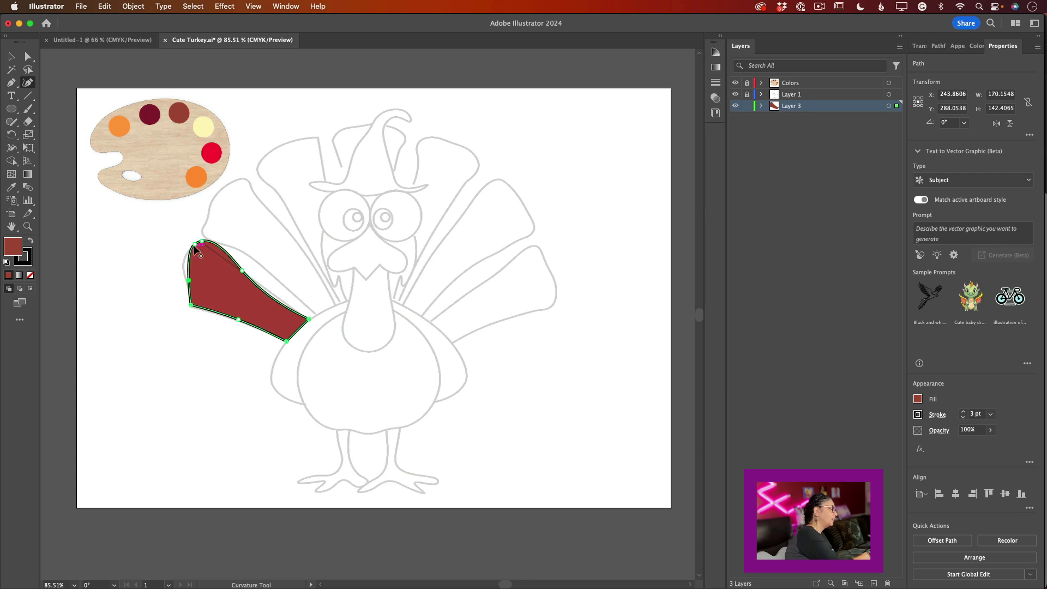
{"action": "left_click_drag", "start_coordinate": [192, 262], "coordinate": [242, 277]}
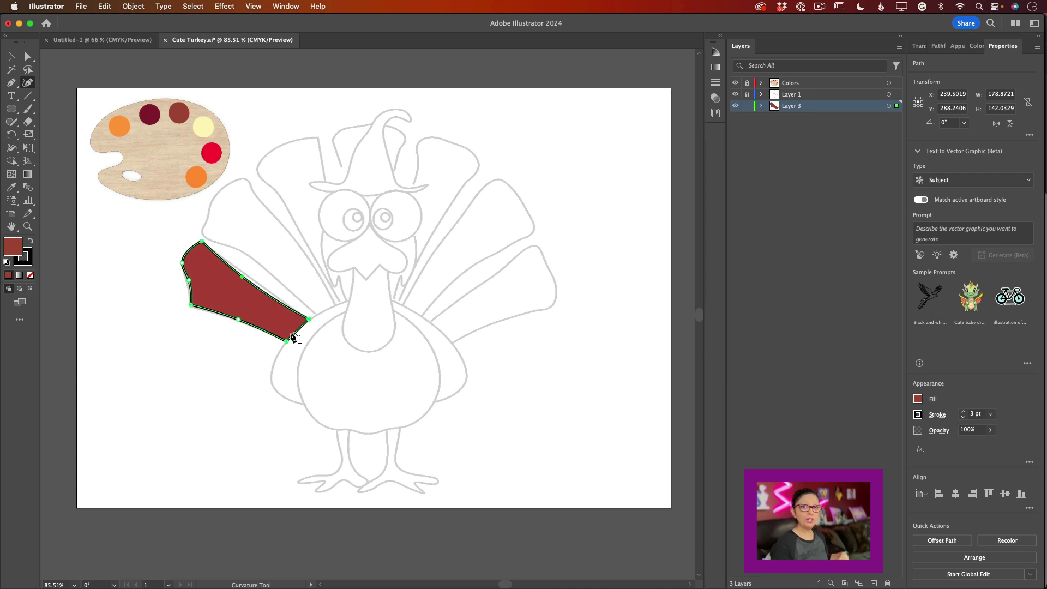
{"action": "left_click", "coordinate": [271, 297]}
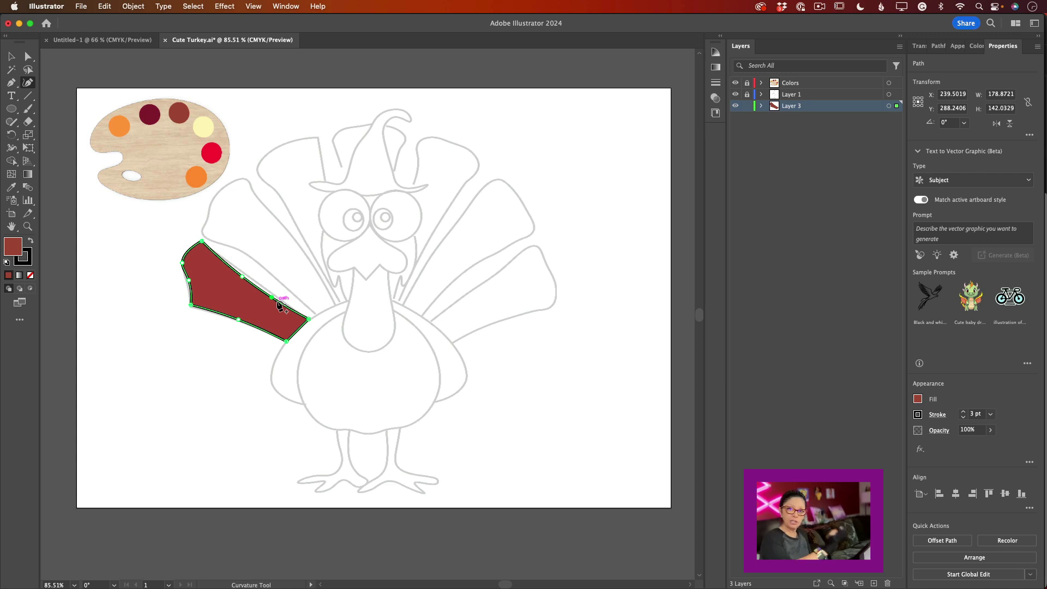
{"action": "left_click_drag", "start_coordinate": [273, 298], "coordinate": [274, 293]}
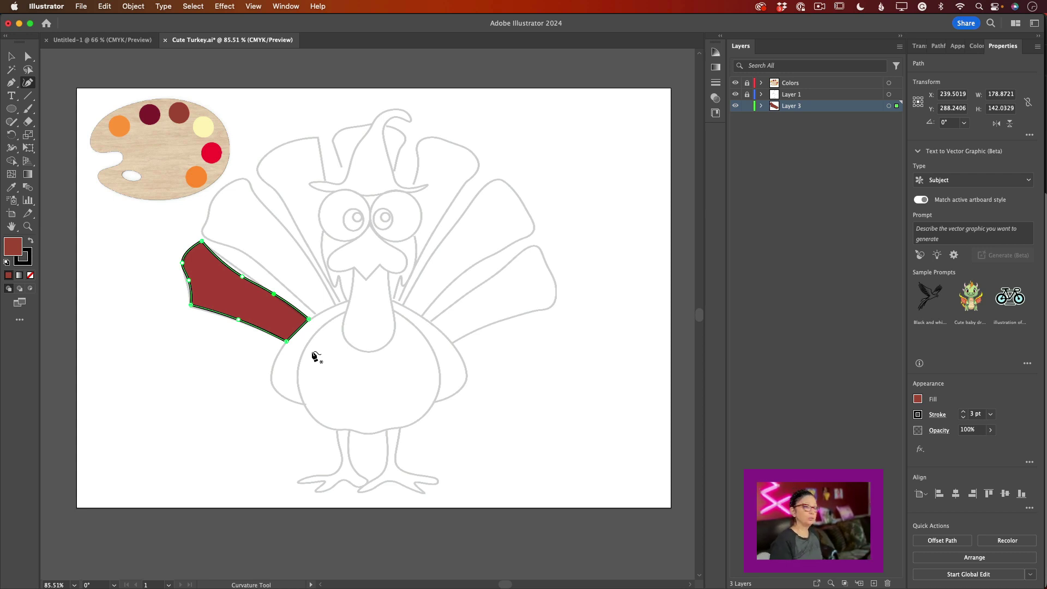
- Fill the feather with the lower-right orange sampled from the palette and give it a black 3 pt stroke
{"action": "left_click", "coordinate": [11, 187]}
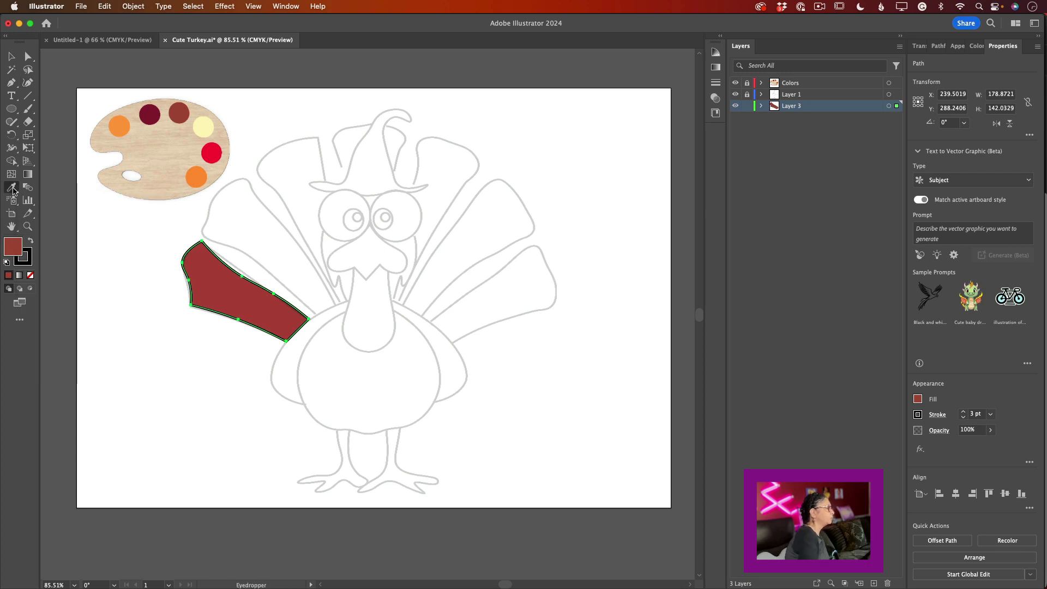
{"action": "left_click", "coordinate": [201, 176]}
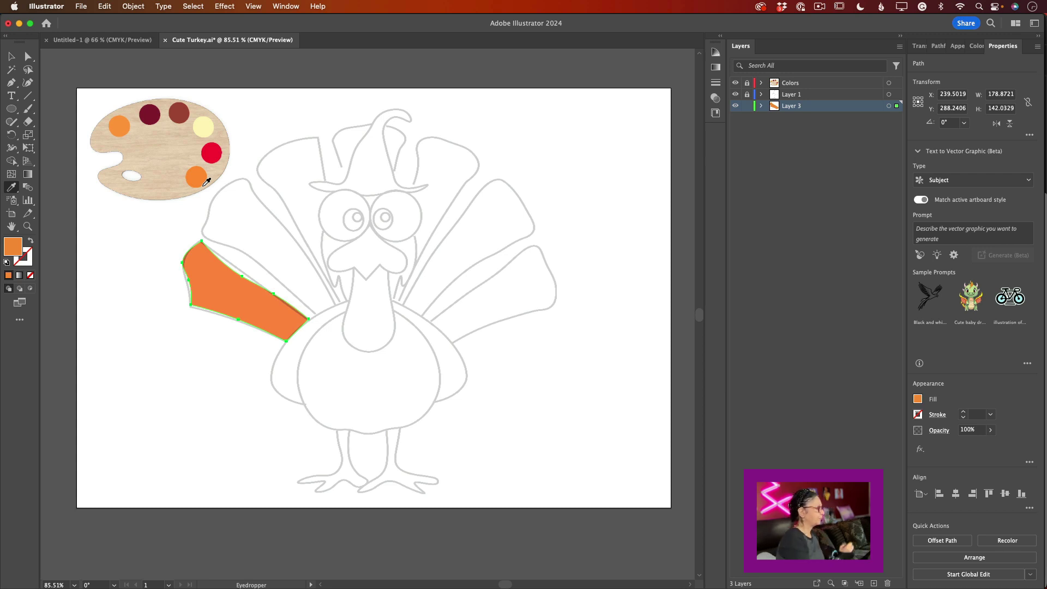
{"action": "left_click", "coordinate": [918, 415]}
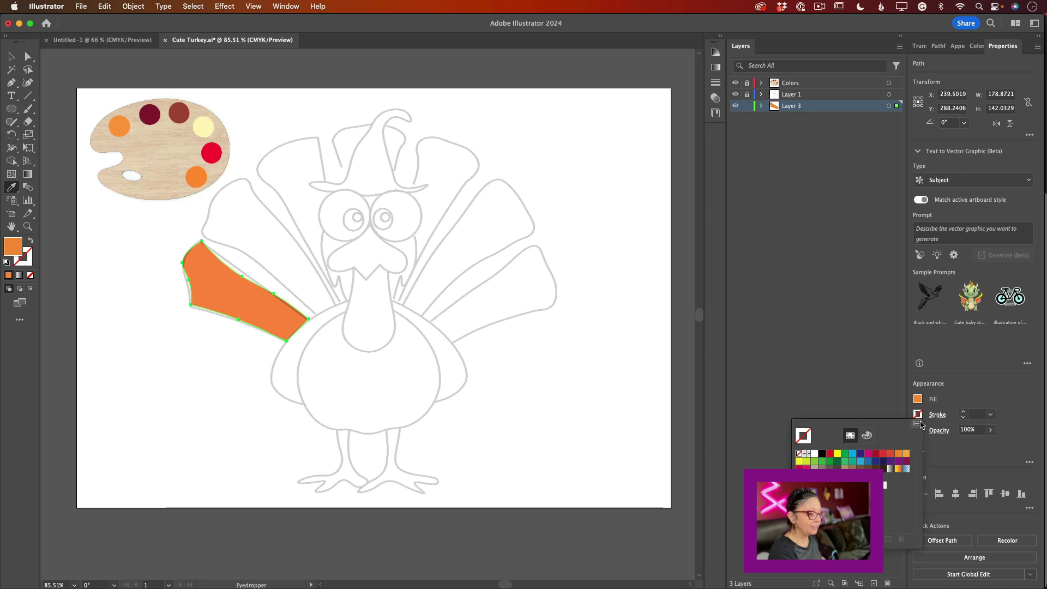
{"action": "left_click", "coordinate": [821, 453]}
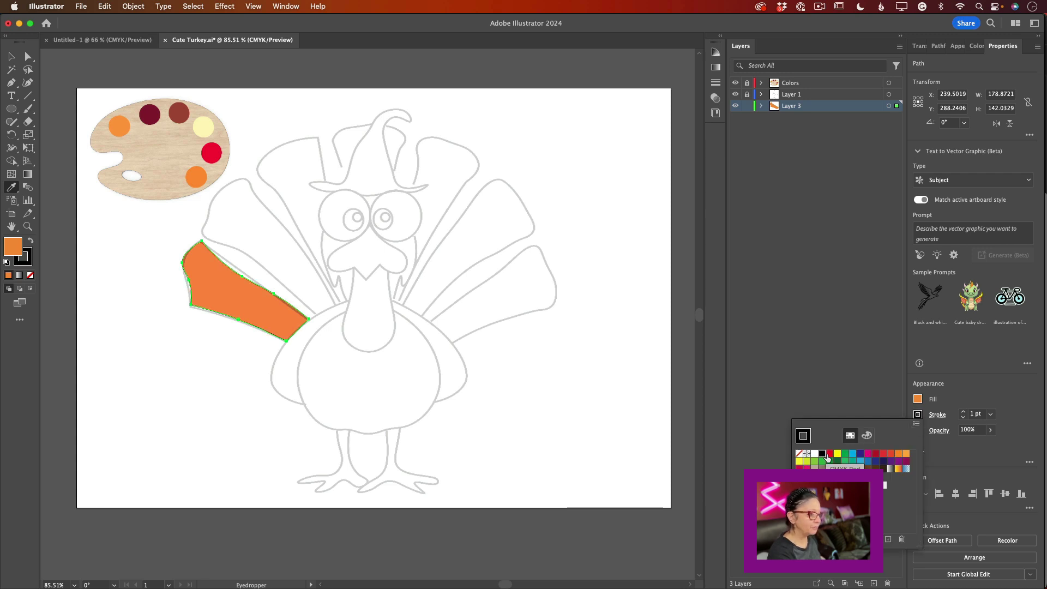
{"action": "left_click", "coordinate": [962, 412]}
{"action": "left_click", "coordinate": [962, 411]}
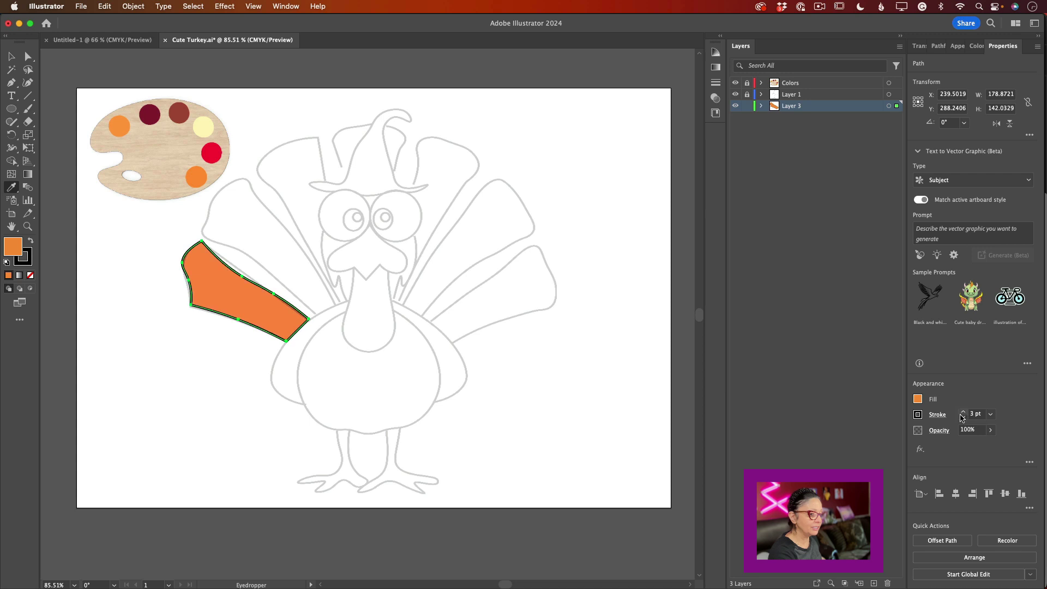
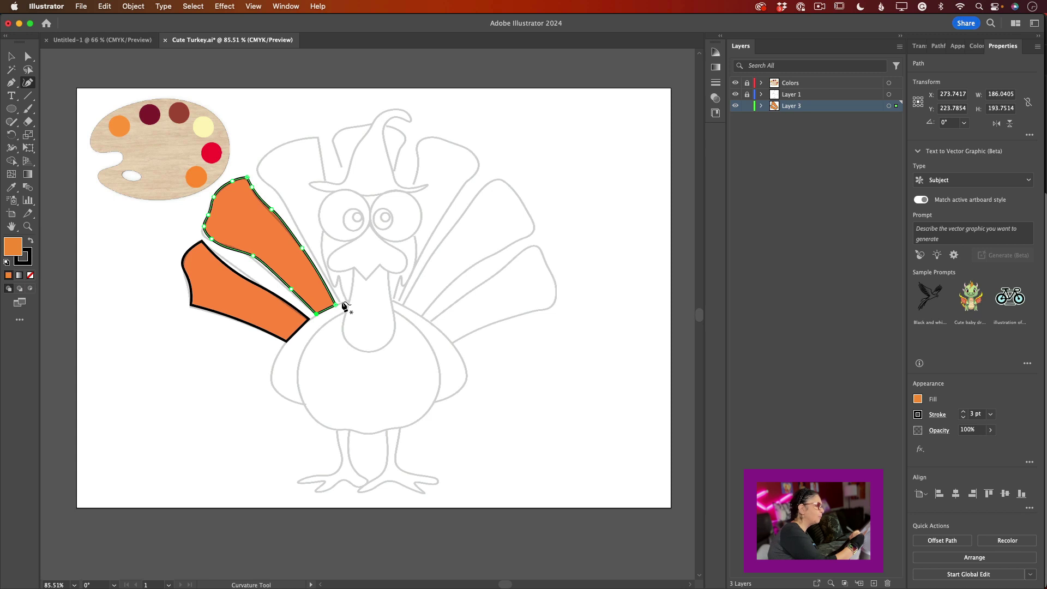
- Trace the third left feather, beside the hat, as a closed shape about 141 by 234 pt tapering down behind the face
{"action": "left_click", "coordinate": [342, 299]}
{"action": "left_click", "coordinate": [319, 262]}
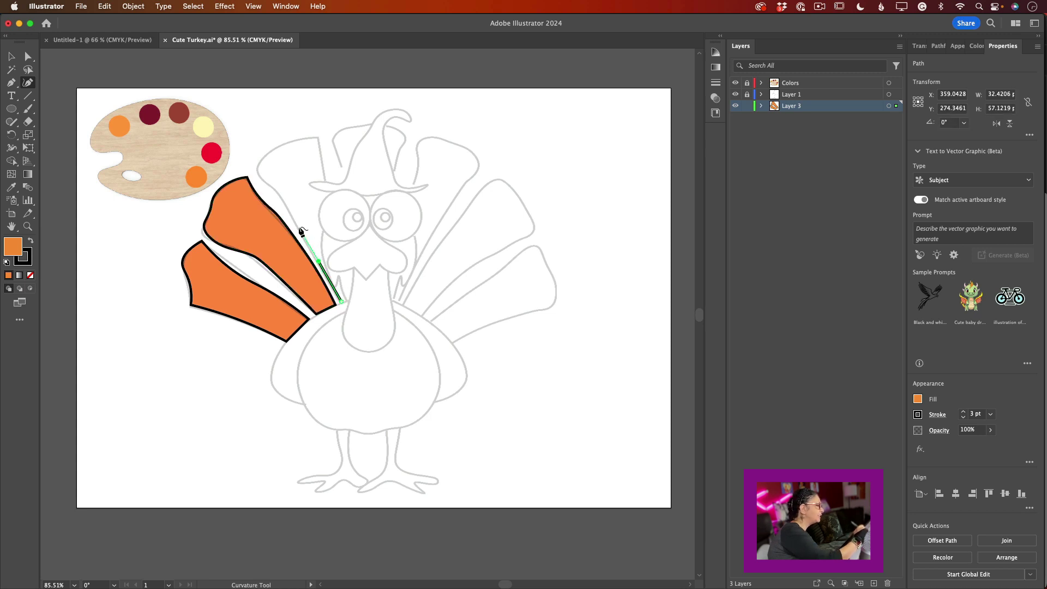
{"action": "left_click", "coordinate": [295, 220]}
{"action": "left_click", "coordinate": [279, 192]}
{"action": "left_click", "coordinate": [263, 179]}
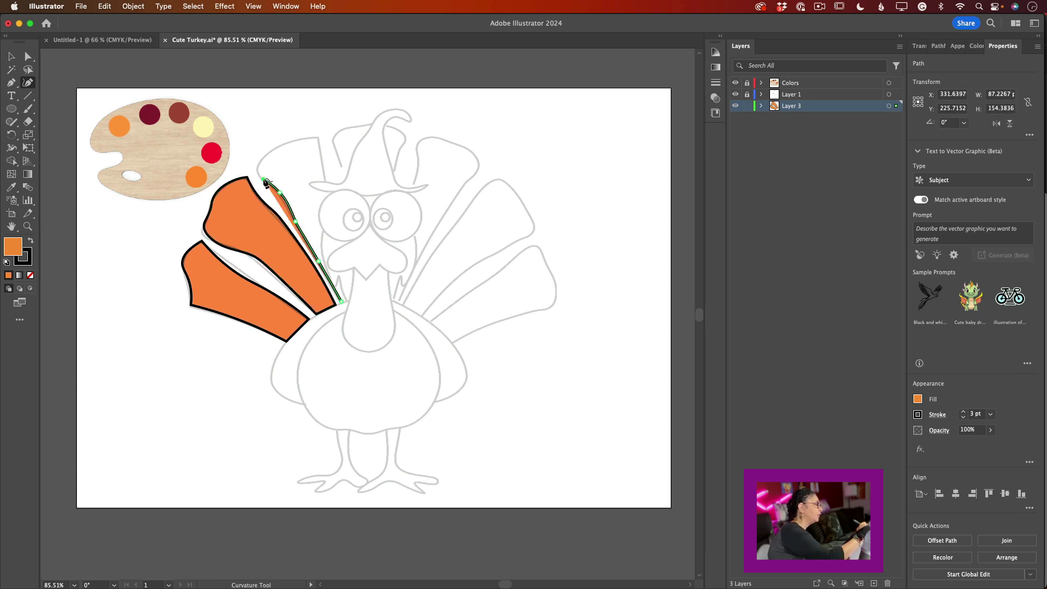
{"action": "left_click", "coordinate": [258, 165]}
{"action": "left_click", "coordinate": [274, 149]}
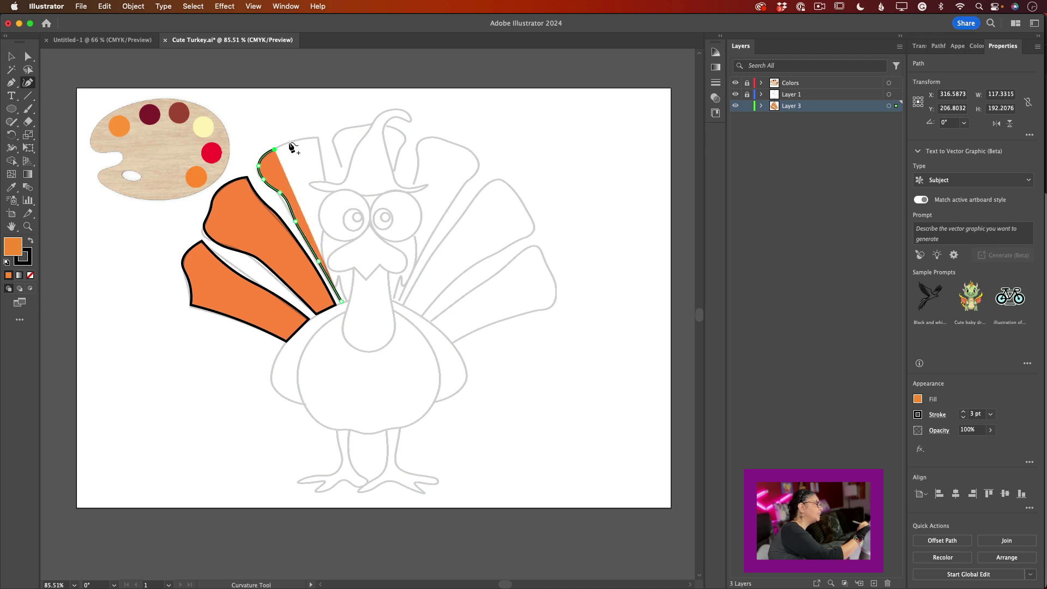
{"action": "left_click", "coordinate": [319, 135]}
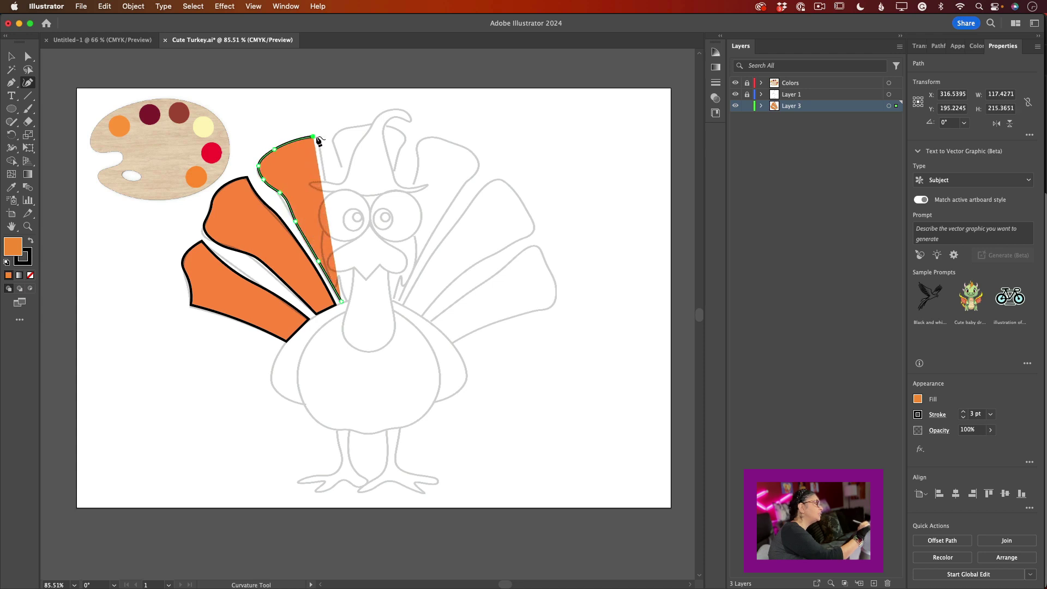
{"action": "left_click", "coordinate": [323, 165]}
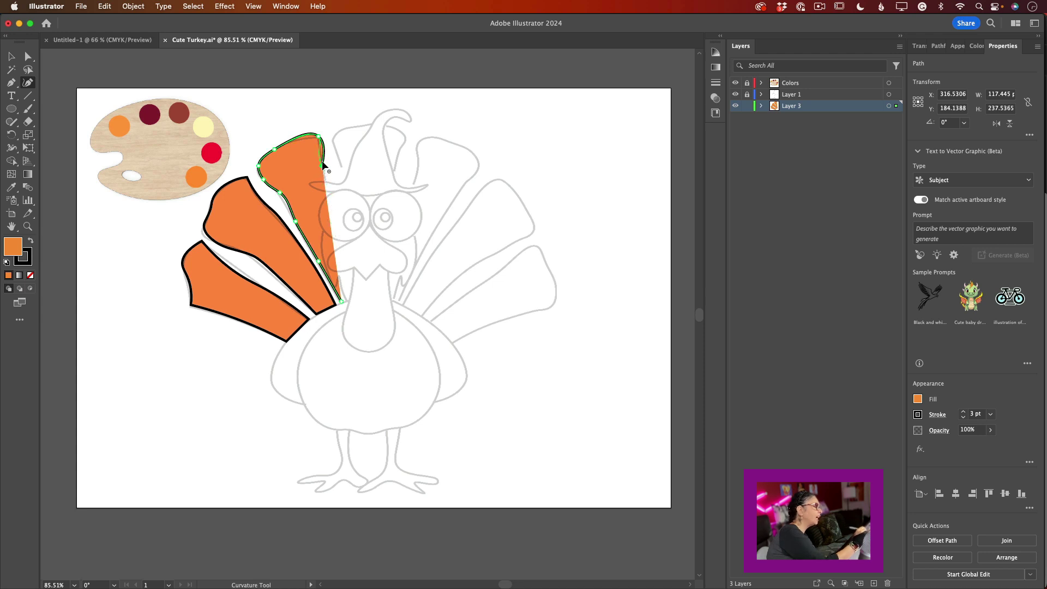
{"action": "double_click", "coordinate": [322, 167]}
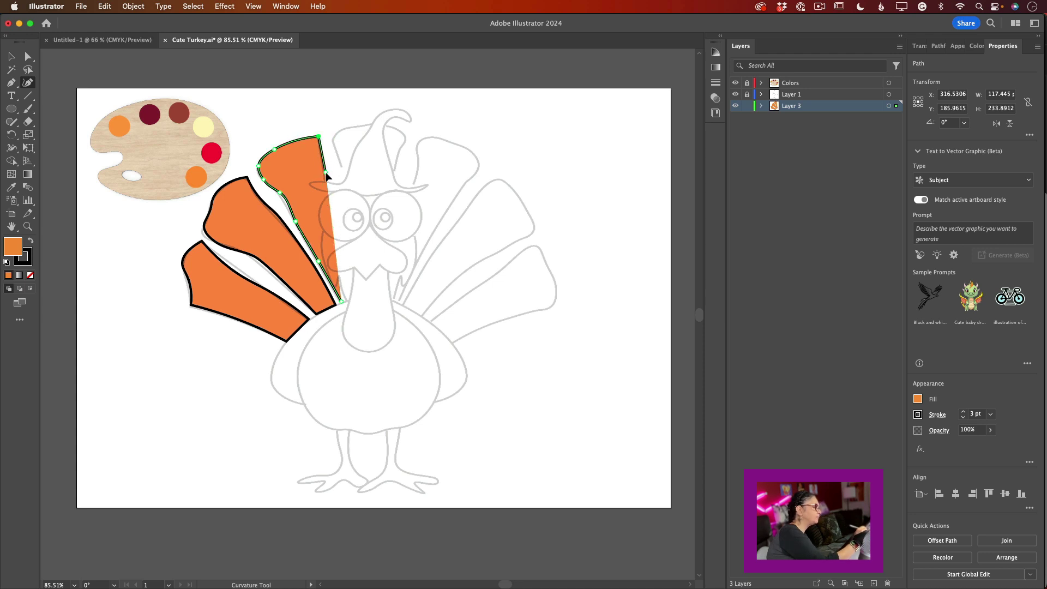
{"action": "left_click", "coordinate": [343, 253]}
{"action": "left_click", "coordinate": [357, 297]}
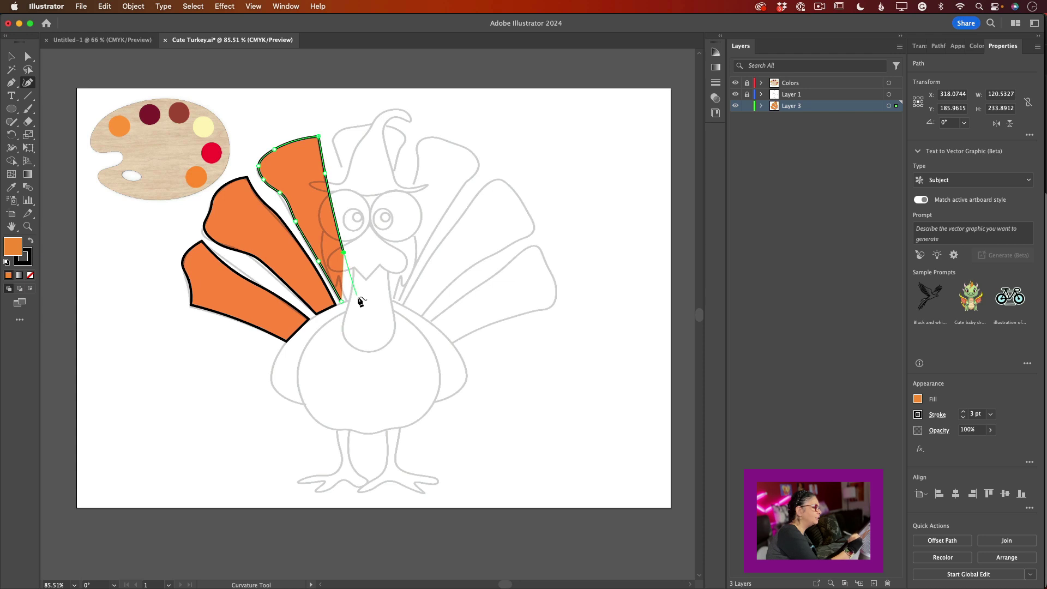
{"action": "left_click", "coordinate": [342, 301]}
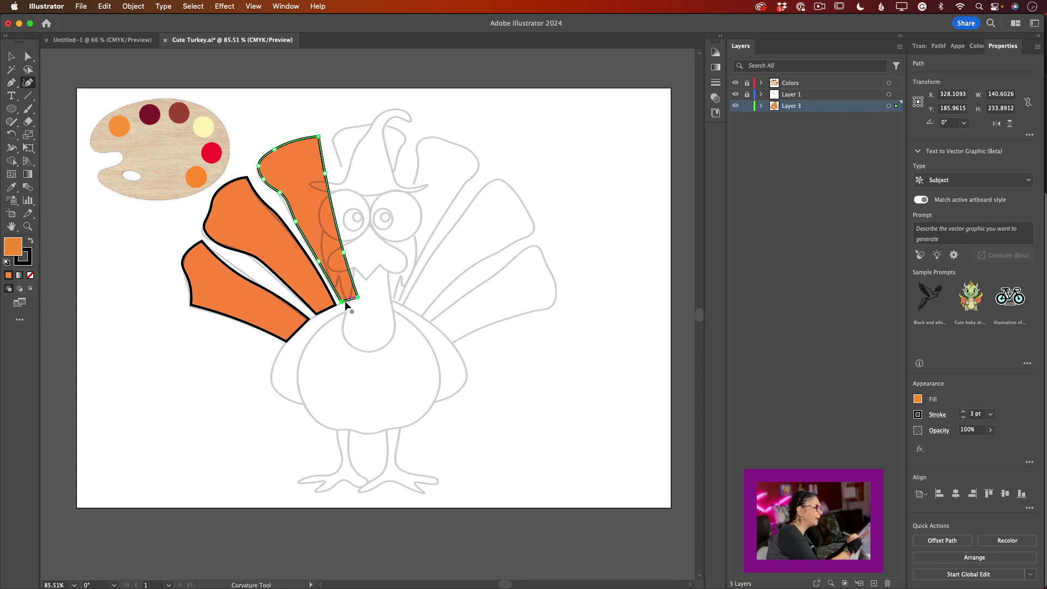
- Trace the center feather behind the hat and face as a closed shape about 102 by 246 pt, narrowing its base
{"action": "left_click", "coordinate": [367, 296]}
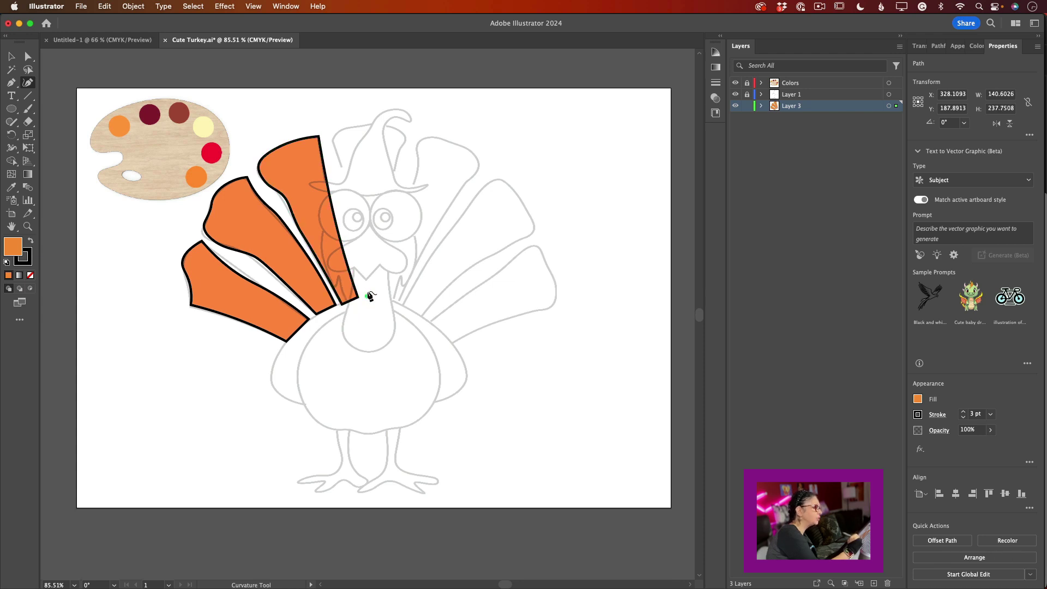
{"action": "left_click", "coordinate": [342, 166]}
{"action": "left_click", "coordinate": [335, 135]}
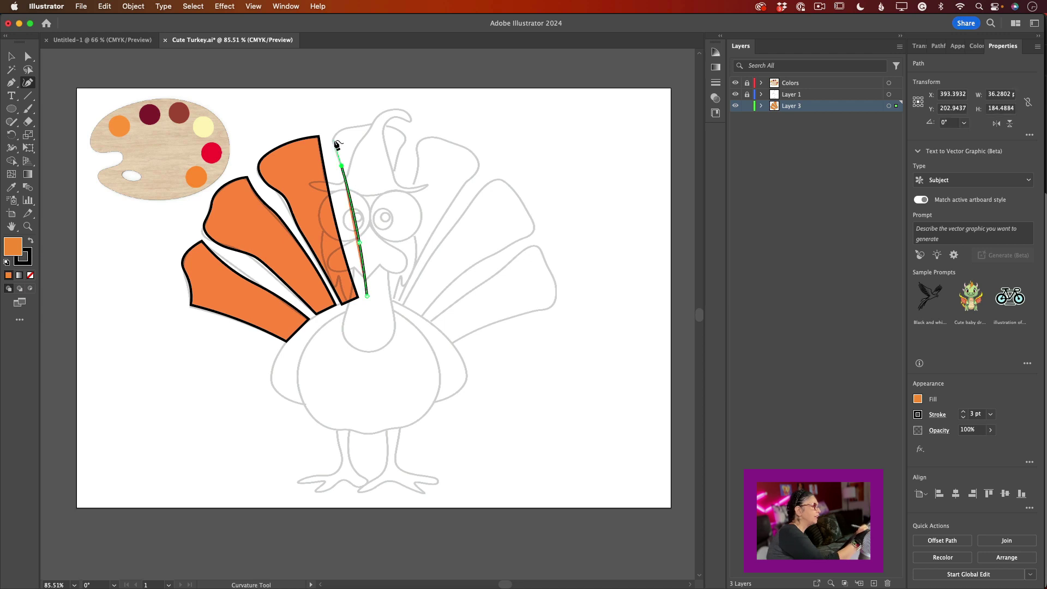
{"action": "left_click", "coordinate": [348, 127]}
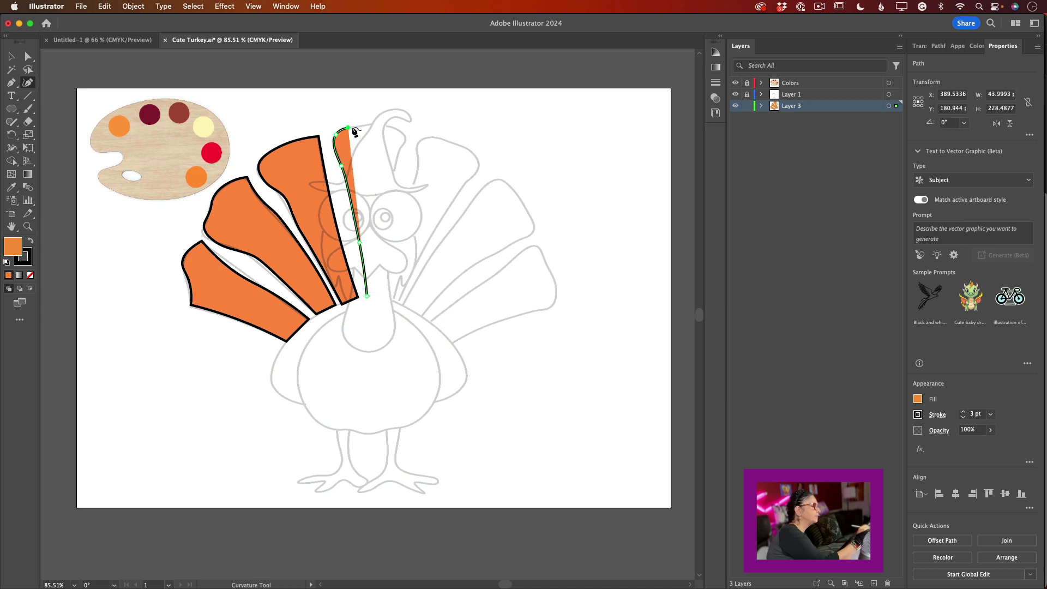
{"action": "left_click", "coordinate": [364, 126]}
{"action": "left_click", "coordinate": [392, 125]}
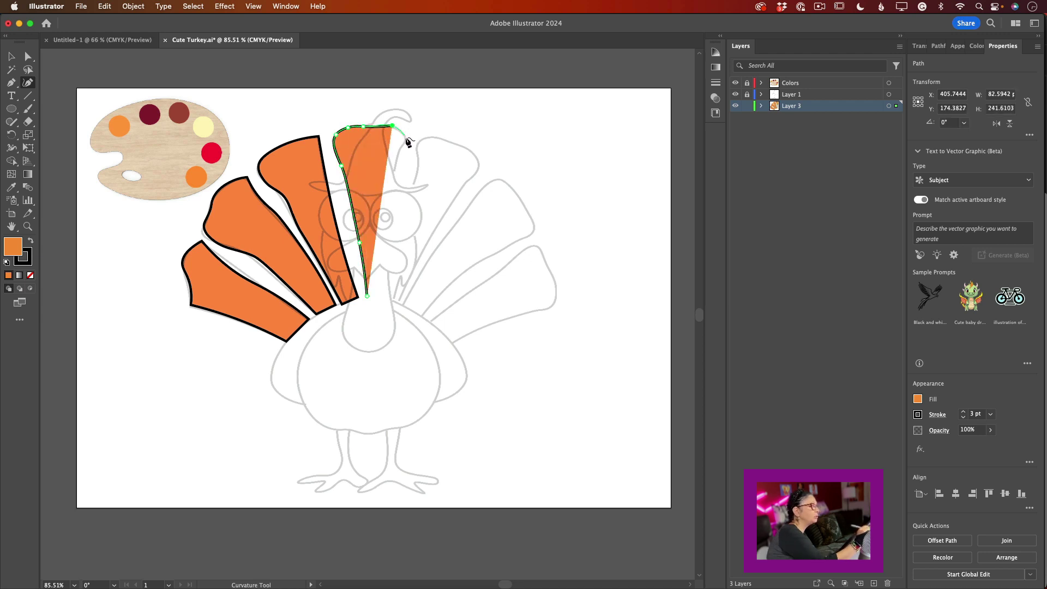
{"action": "left_click", "coordinate": [406, 137]}
{"action": "left_click", "coordinate": [398, 152]}
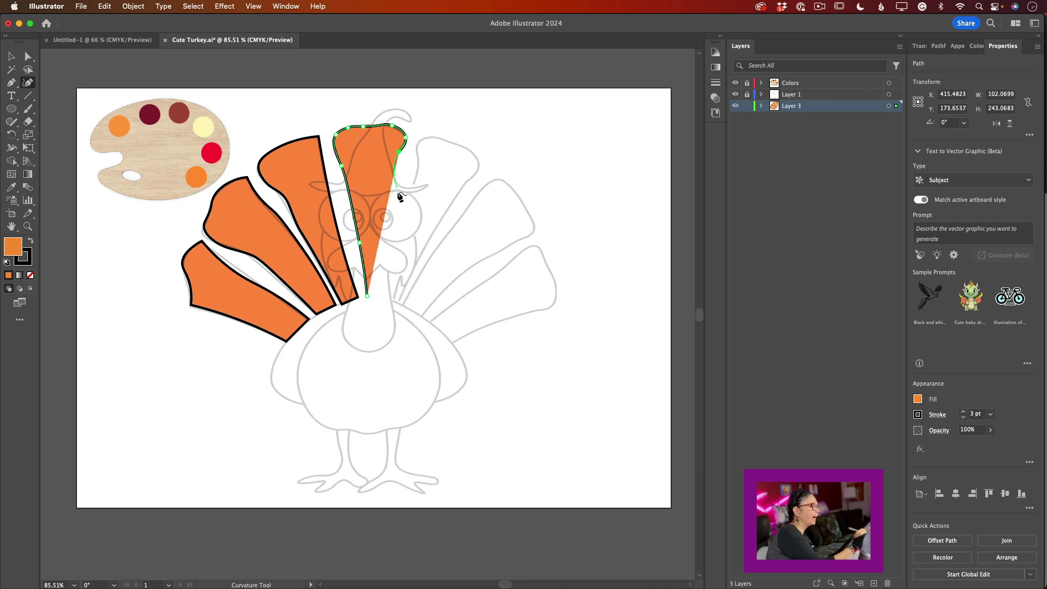
{"action": "left_click", "coordinate": [397, 192]}
{"action": "left_click", "coordinate": [395, 299]}
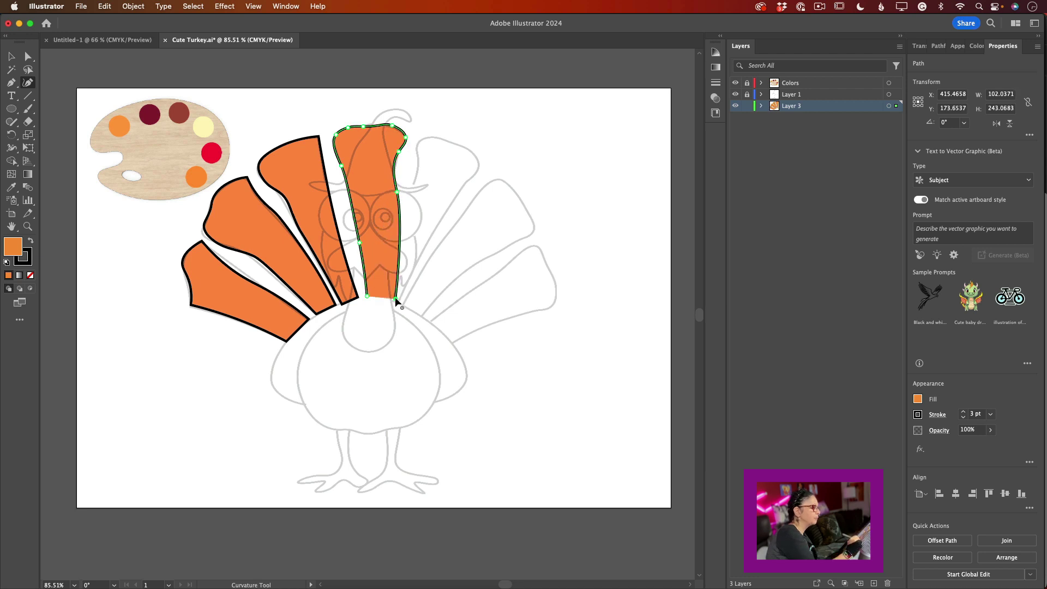
{"action": "left_click", "coordinate": [368, 298]}
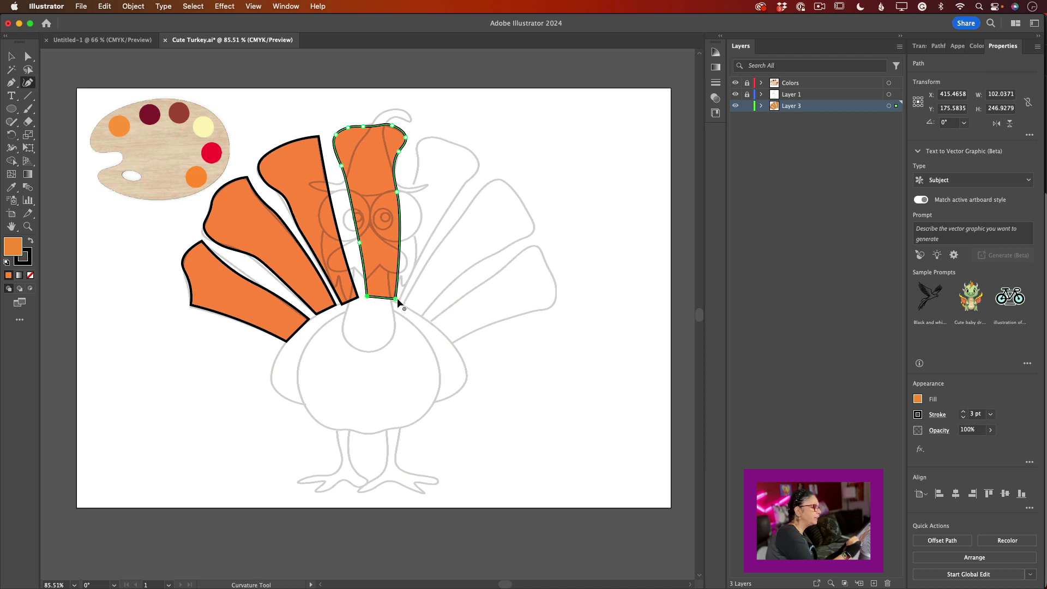
{"action": "left_click_drag", "start_coordinate": [395, 298], "coordinate": [384, 297]}
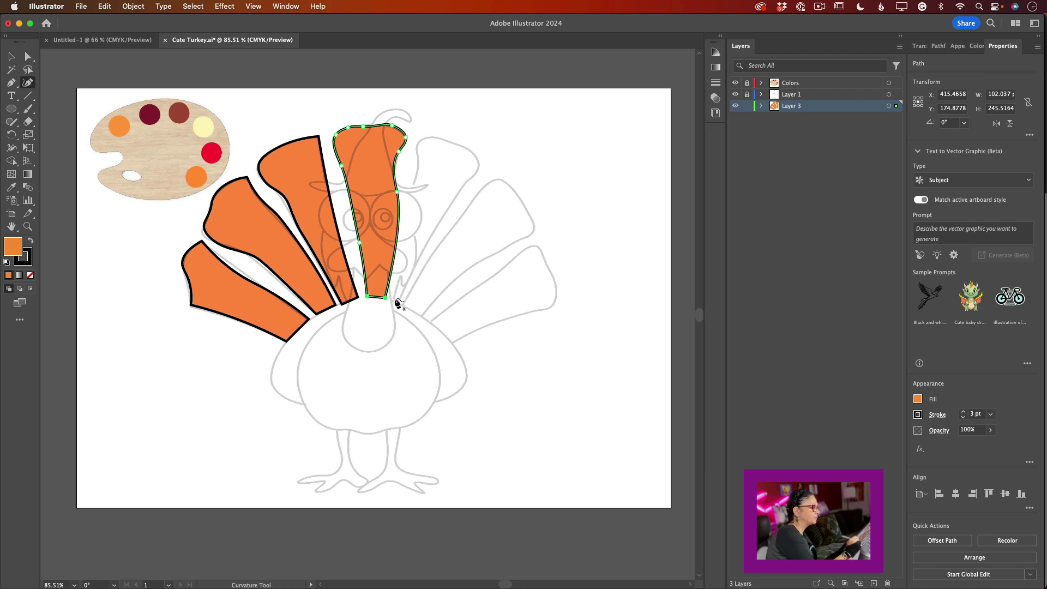
- Trace the first feather right of the hat as a closed shape about 131 by 235 pt tapering down behind the face
{"action": "left_click", "coordinate": [392, 299]}
{"action": "left_click", "coordinate": [411, 188]}
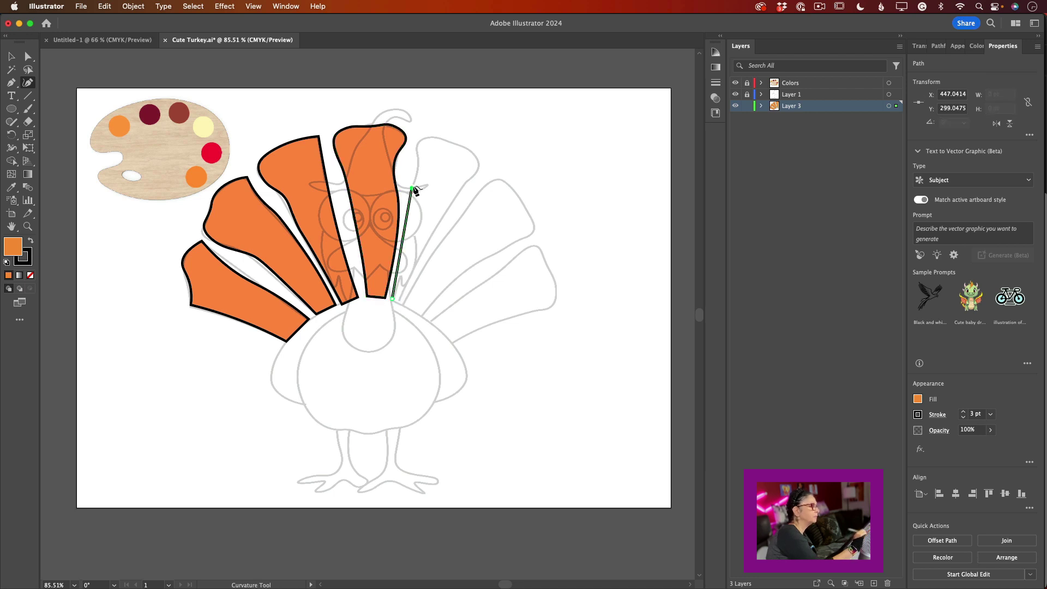
{"action": "left_click", "coordinate": [417, 145]}
{"action": "left_click", "coordinate": [435, 136]}
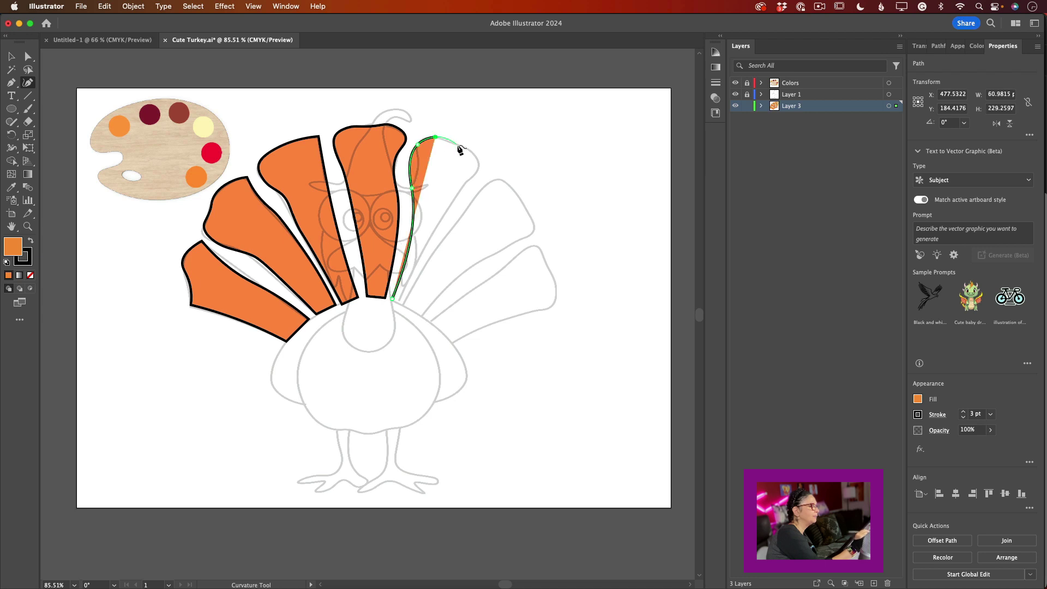
{"action": "left_click", "coordinate": [456, 145]}
{"action": "left_click", "coordinate": [479, 156]}
{"action": "left_click", "coordinate": [478, 174]}
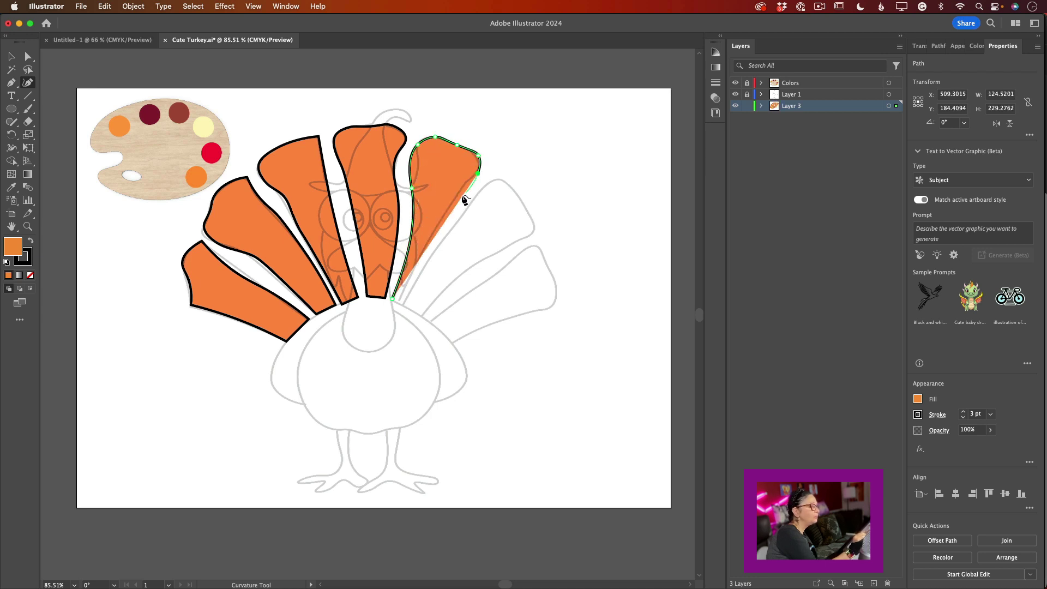
{"action": "left_click", "coordinate": [458, 197]}
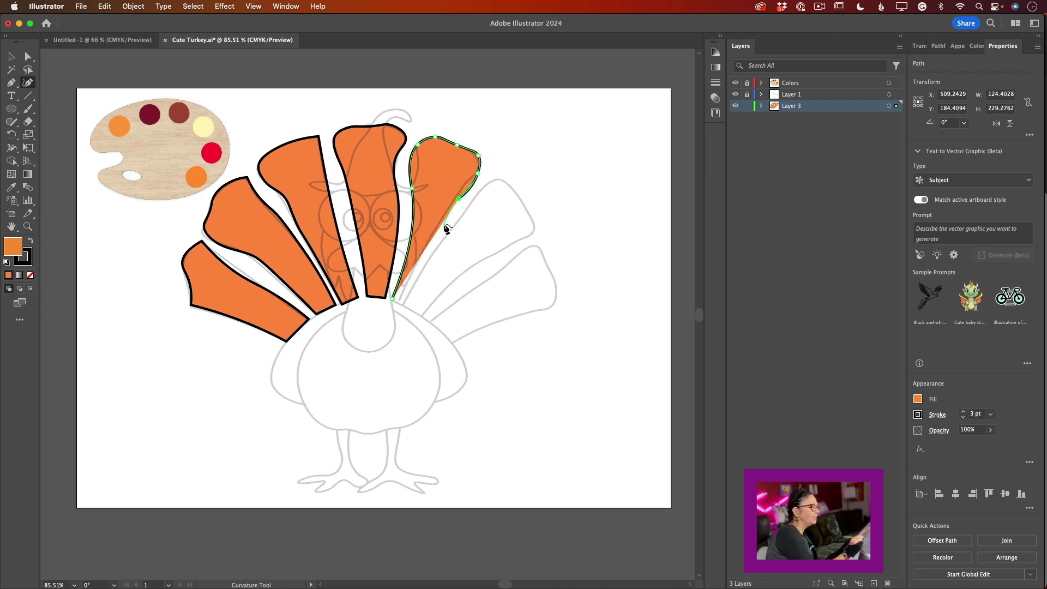
{"action": "left_click", "coordinate": [443, 224]}
{"action": "left_click", "coordinate": [402, 302]}
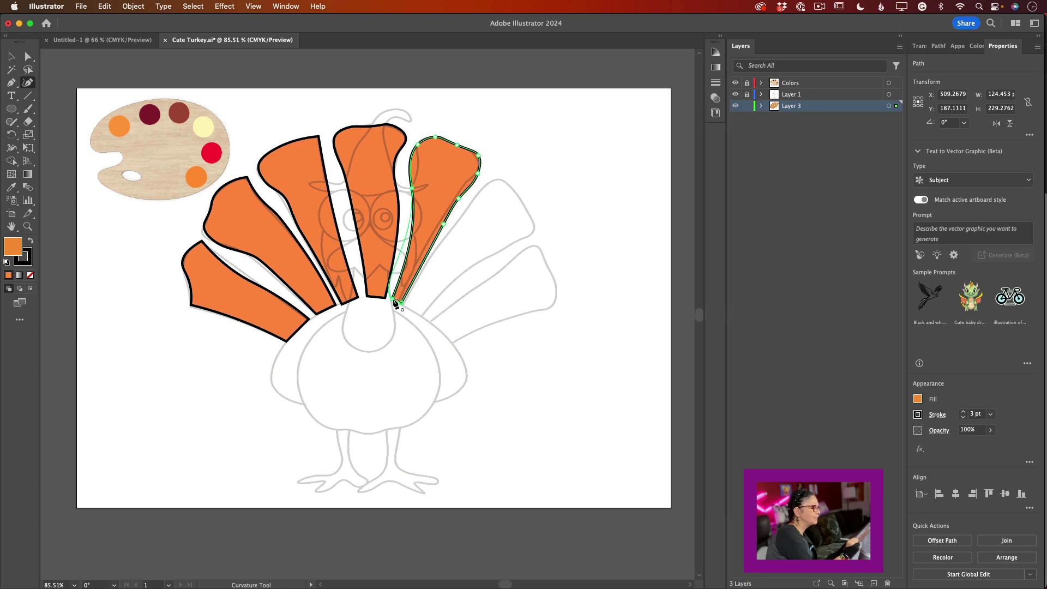
{"action": "left_click", "coordinate": [388, 299]}
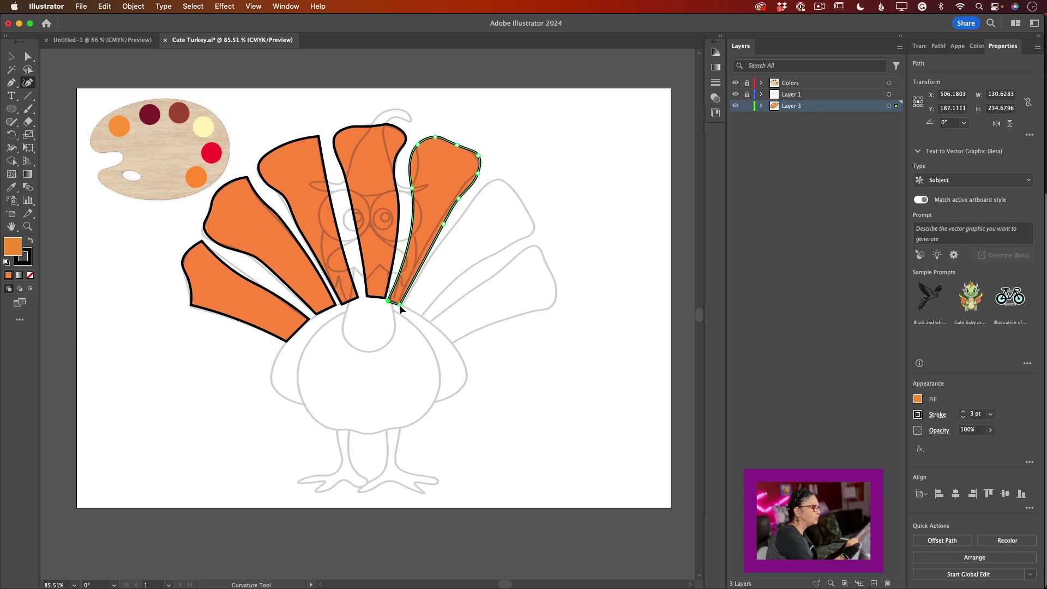
- Reshape that feather by adding two anchors along its inner edge and adjusting the anchors around its tip and outer edge
{"action": "left_click", "coordinate": [410, 224]}
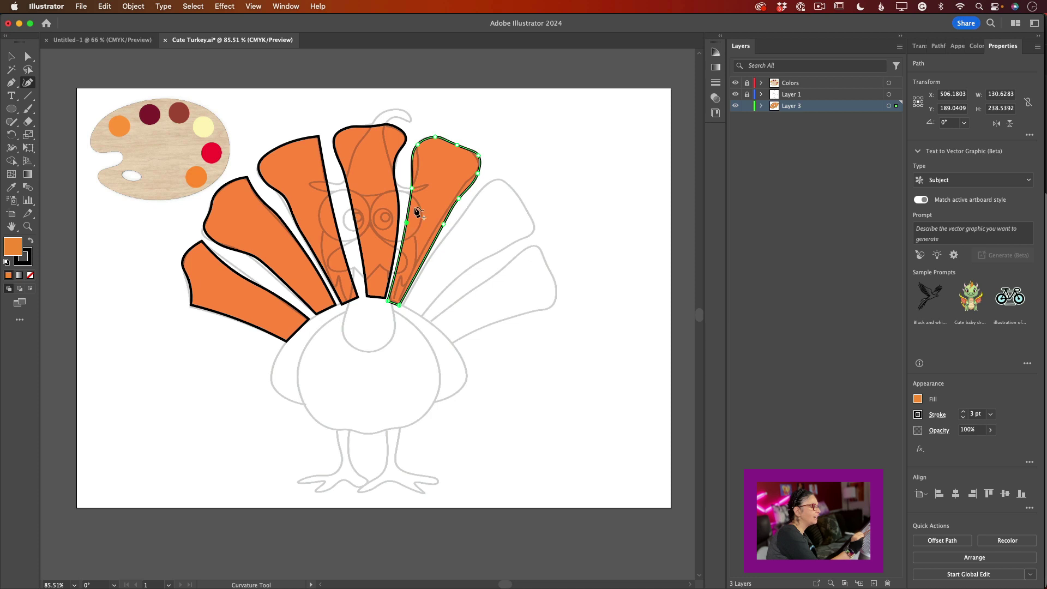
{"action": "left_click_drag", "start_coordinate": [417, 144], "coordinate": [417, 139]}
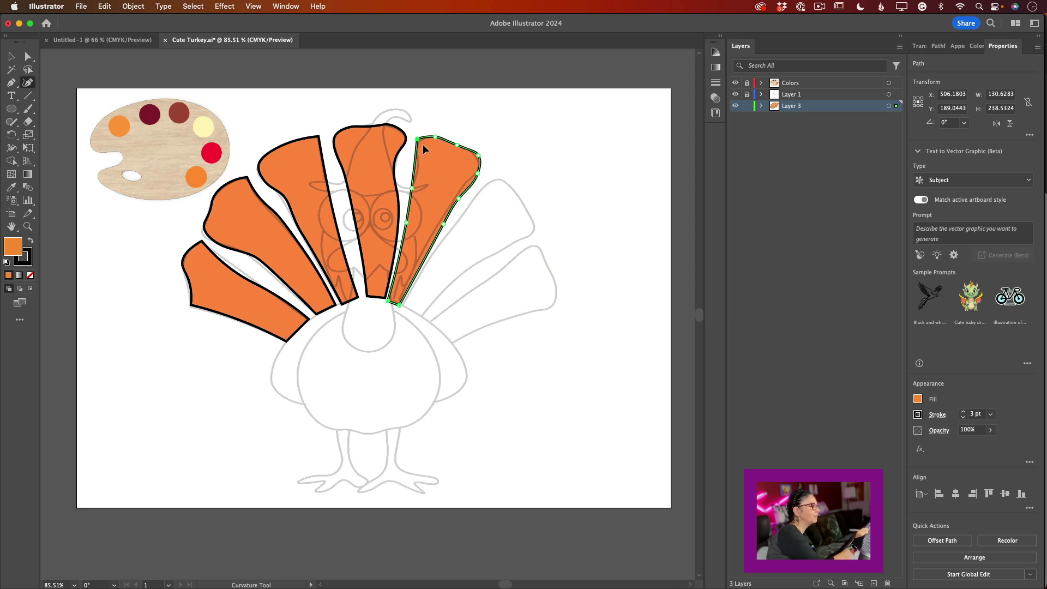
{"action": "left_click", "coordinate": [418, 164]}
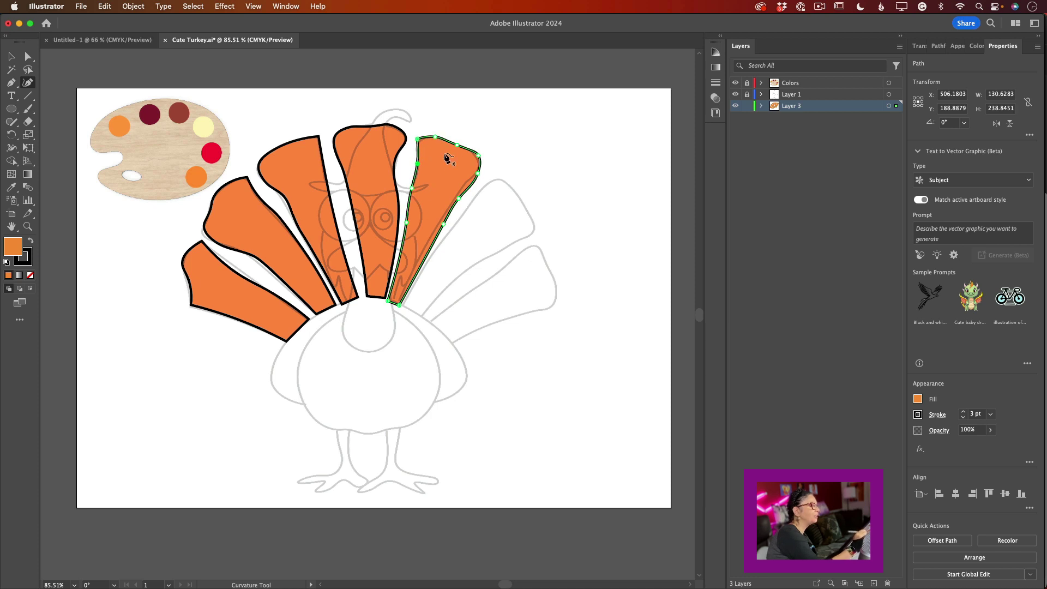
{"action": "left_click_drag", "start_coordinate": [457, 145], "coordinate": [459, 139]}
{"action": "left_click_drag", "start_coordinate": [459, 198], "coordinate": [435, 229]}
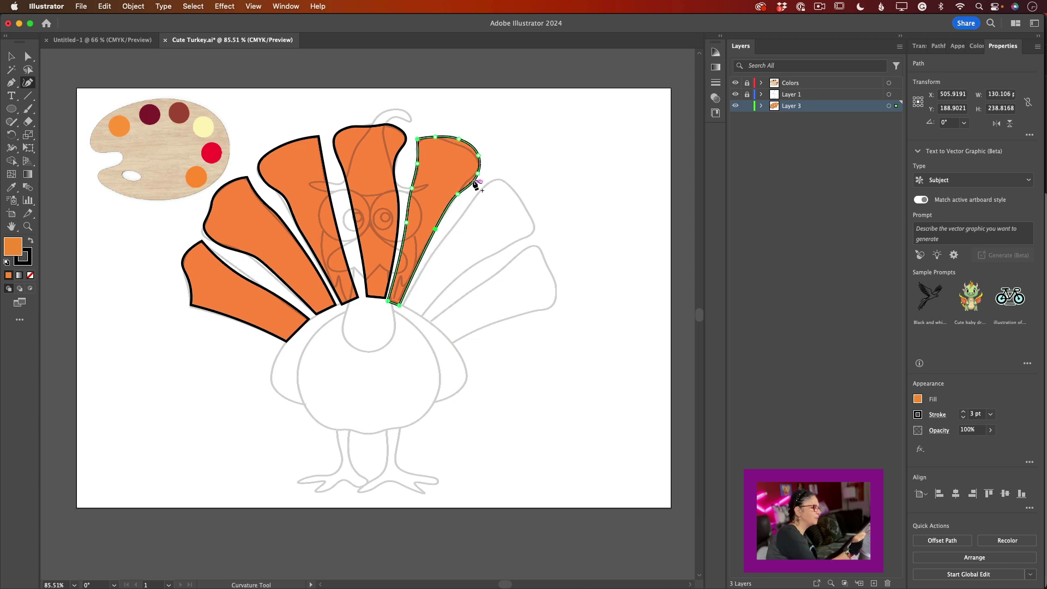
{"action": "left_click_drag", "start_coordinate": [477, 174], "coordinate": [481, 162]}
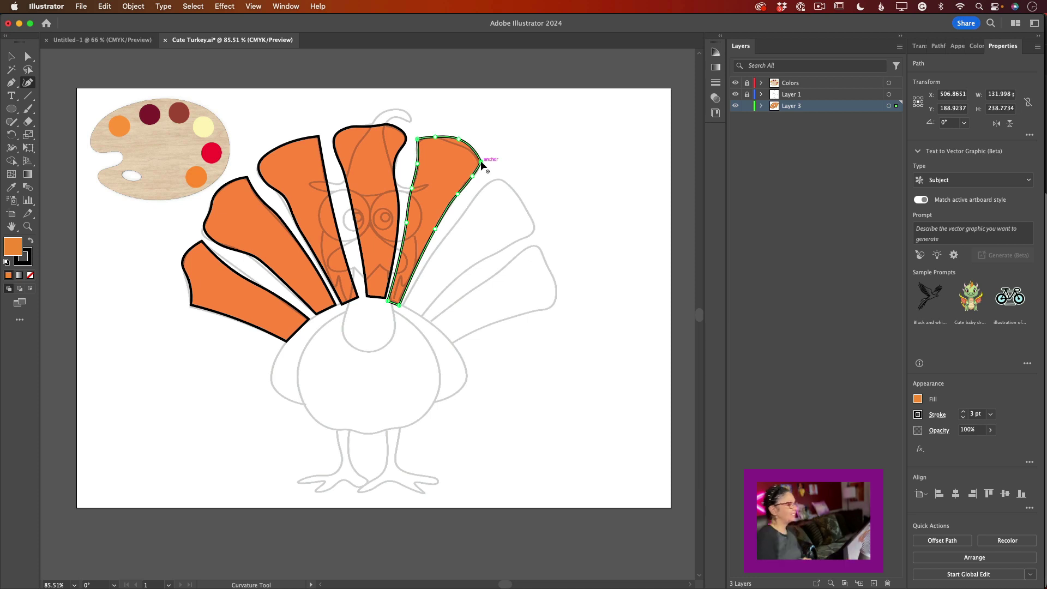
- Trace the second right feather as a closed shape about 180 by 195 pt and adjust its lower base corner
{"action": "left_click", "coordinate": [407, 307]}
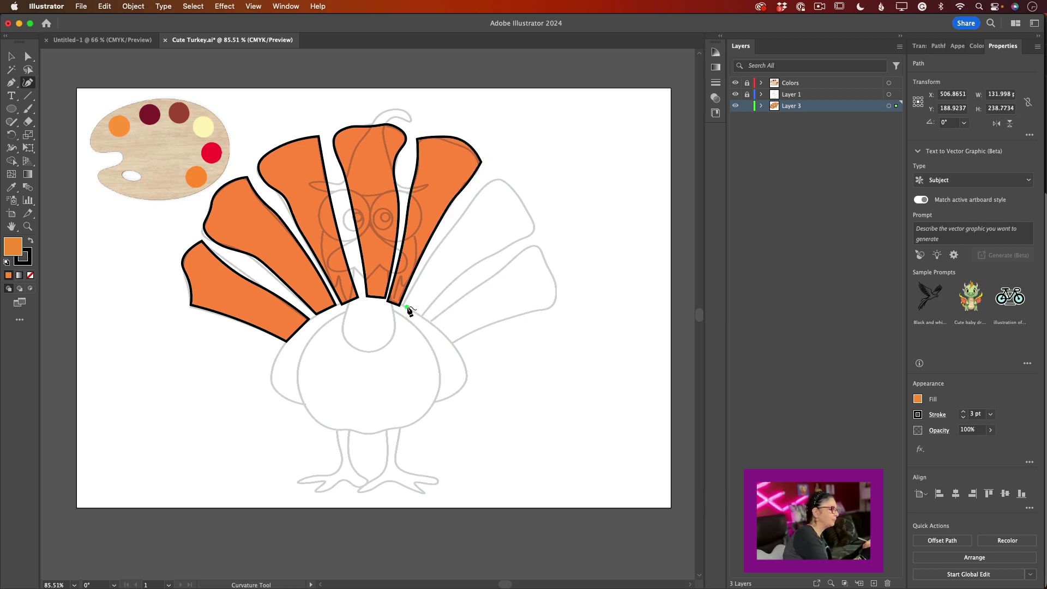
{"action": "left_click", "coordinate": [431, 260]}
{"action": "left_click", "coordinate": [455, 227]}
{"action": "left_click", "coordinate": [487, 186]}
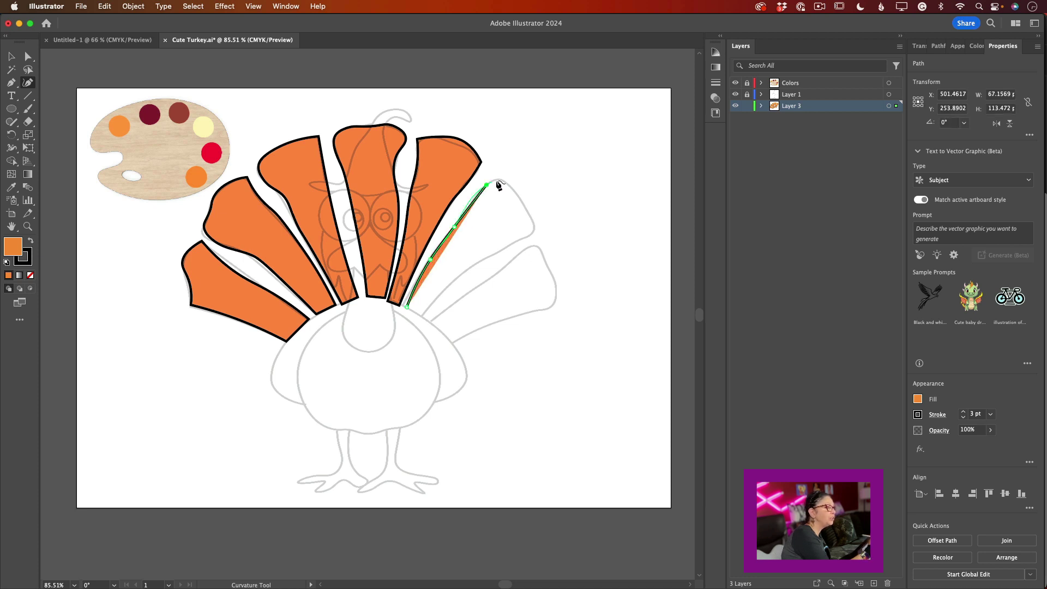
{"action": "left_click", "coordinate": [499, 179]}
{"action": "left_click", "coordinate": [511, 187]}
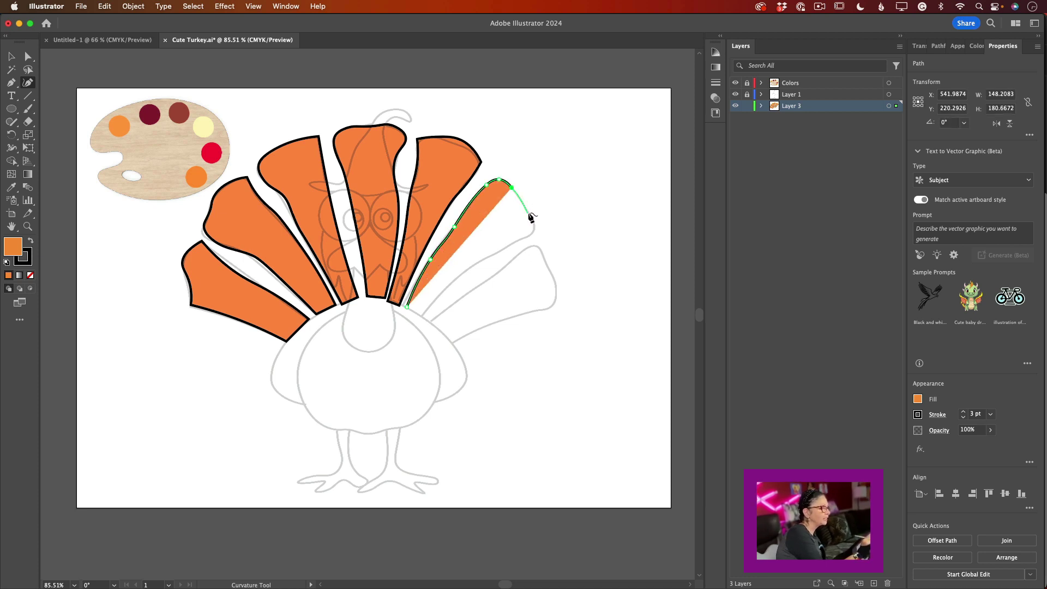
{"action": "left_click", "coordinate": [527, 212]}
{"action": "left_click", "coordinate": [533, 229]}
{"action": "left_click", "coordinate": [522, 239]}
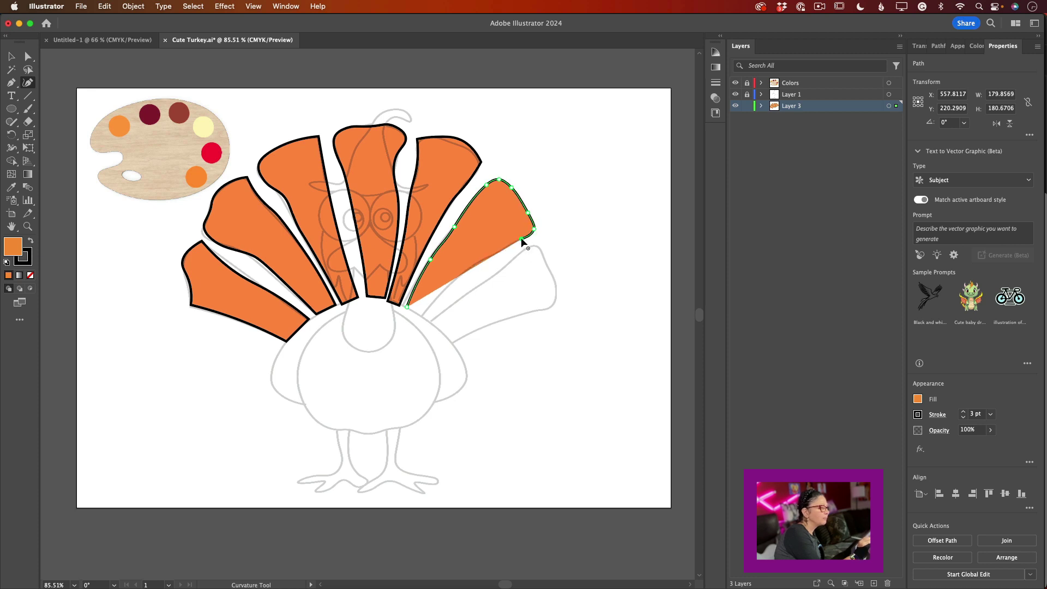
{"action": "left_click", "coordinate": [491, 252]}
{"action": "left_click", "coordinate": [473, 267]}
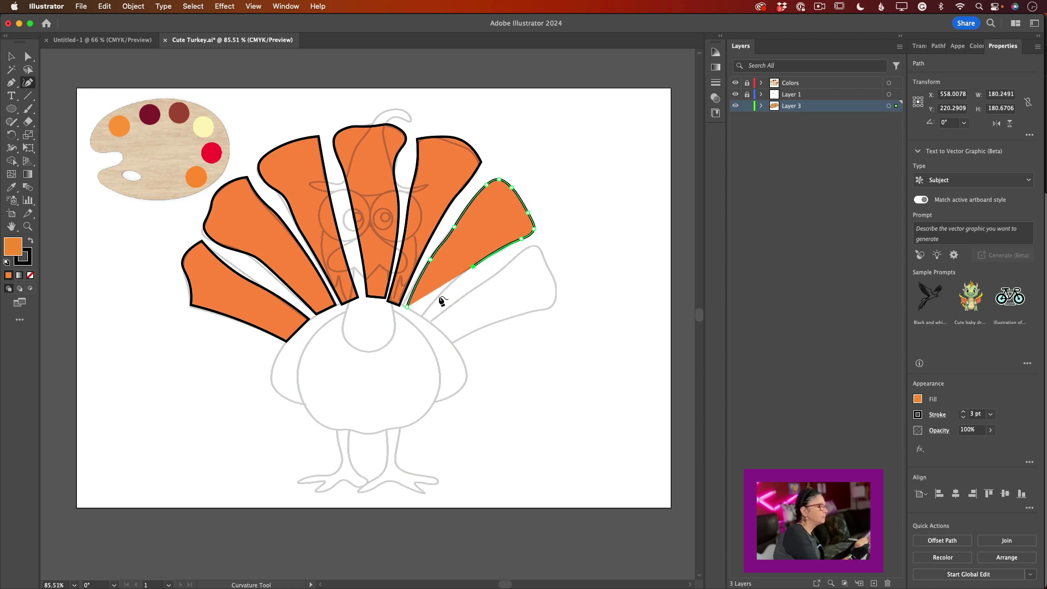
{"action": "left_click", "coordinate": [421, 315]}
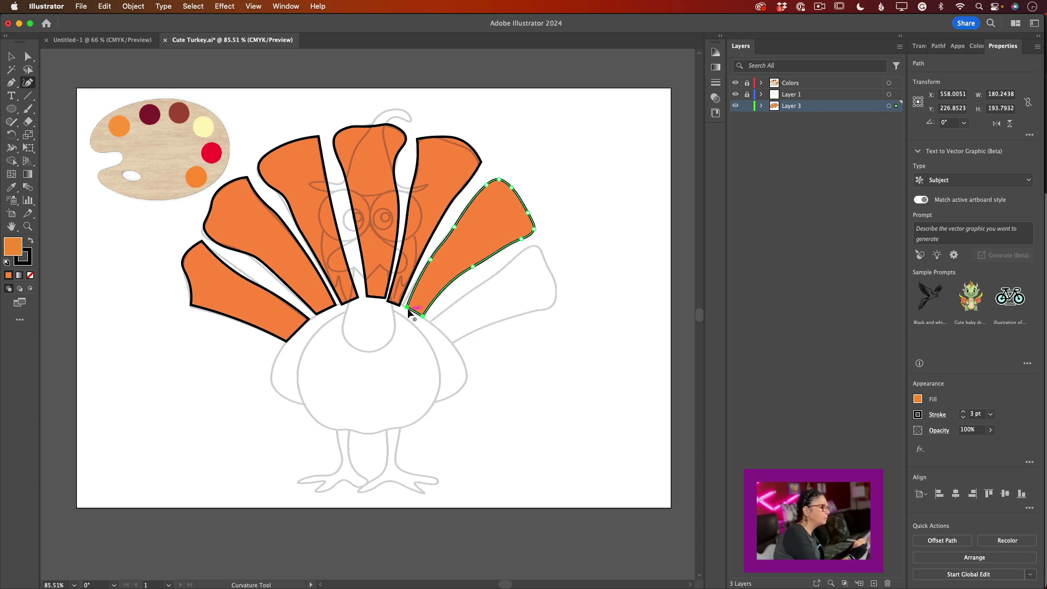
{"action": "left_click_drag", "start_coordinate": [422, 316], "coordinate": [421, 315]}
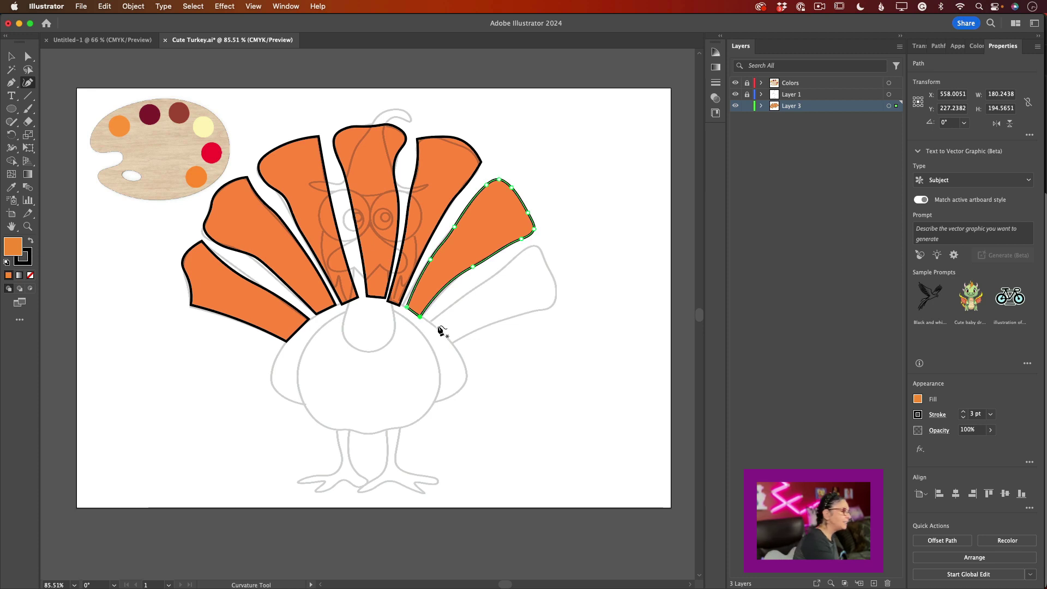
- Trace the lowest right feather as a closed shape about 179 by 137 pt, ending at the body outline
{"action": "left_click", "coordinate": [431, 323]}
{"action": "left_click", "coordinate": [453, 305]}
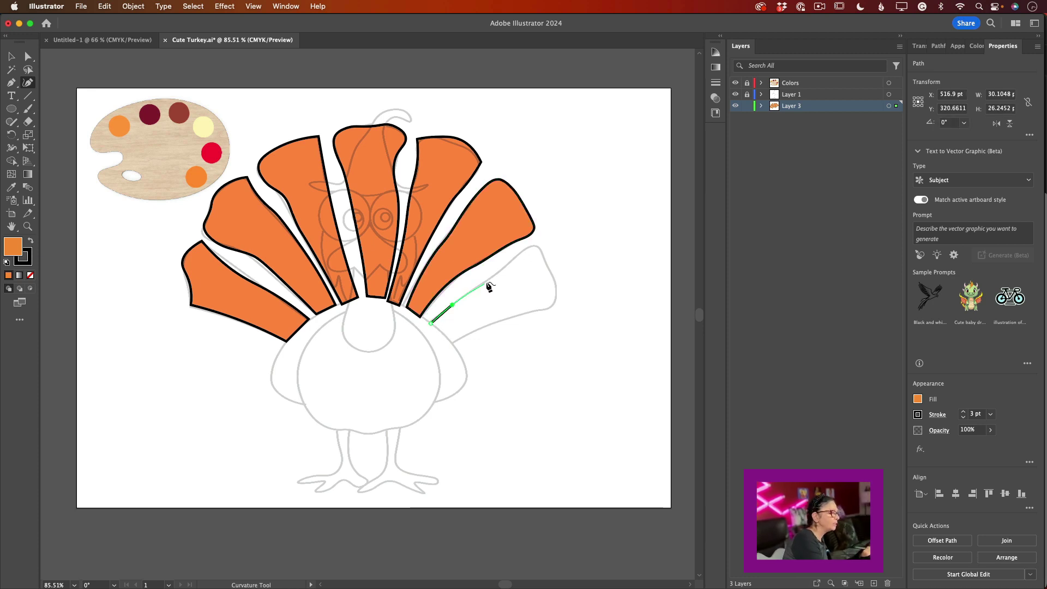
{"action": "left_click", "coordinate": [488, 280]}
{"action": "left_click", "coordinate": [528, 248]}
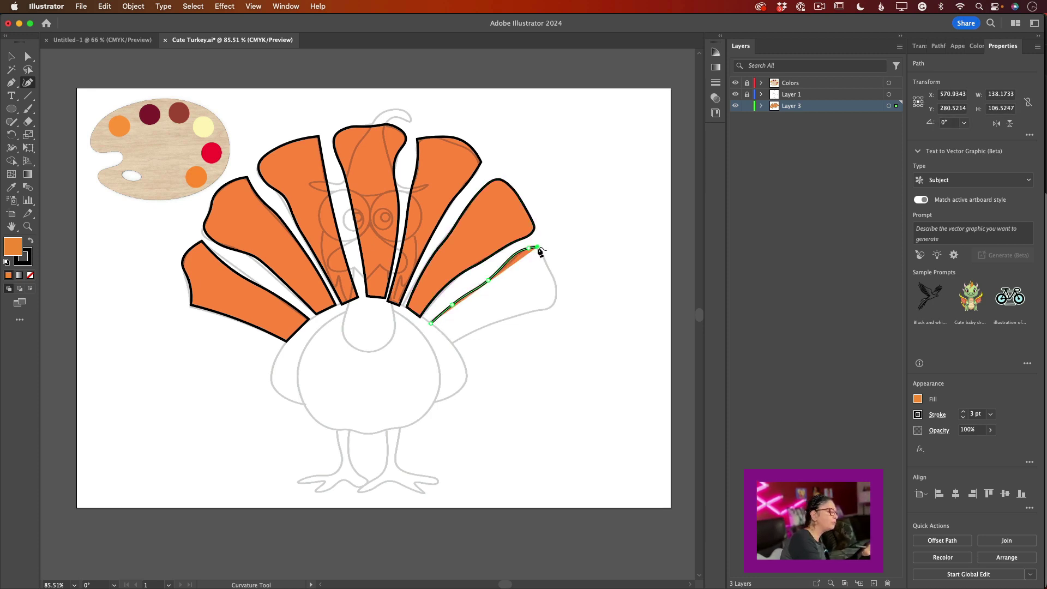
{"action": "left_click", "coordinate": [538, 247]}
{"action": "left_click", "coordinate": [551, 273]}
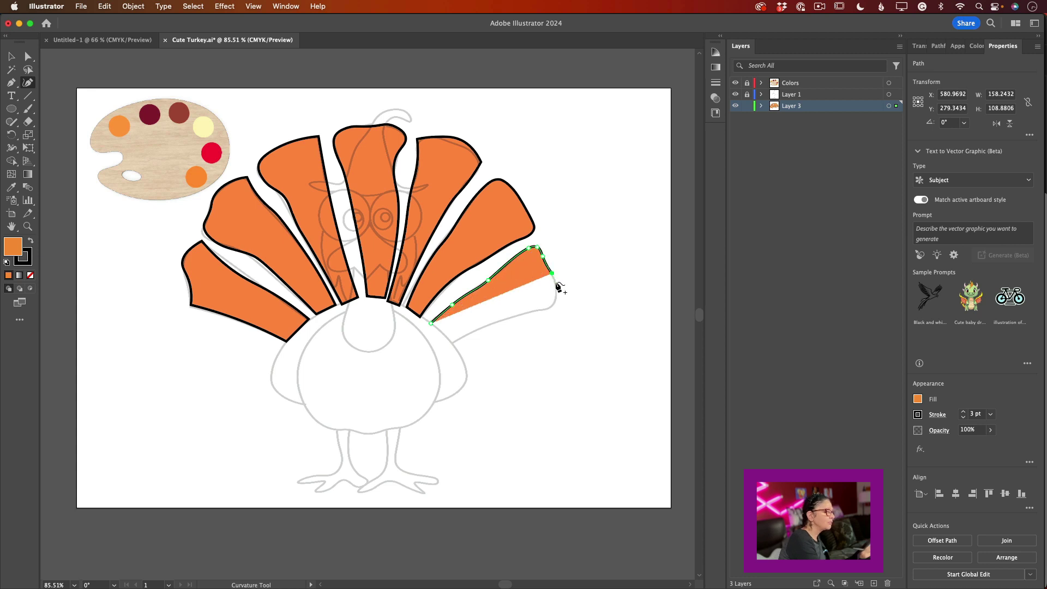
{"action": "left_click", "coordinate": [557, 290]}
{"action": "left_click", "coordinate": [552, 306]}
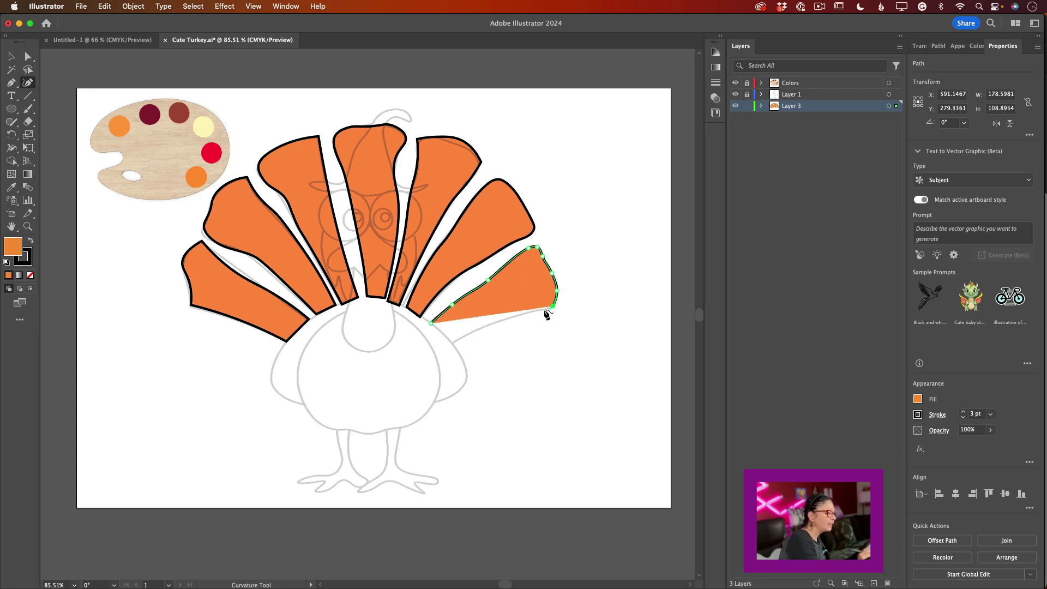
{"action": "left_click", "coordinate": [542, 309]}
{"action": "left_click", "coordinate": [503, 319]}
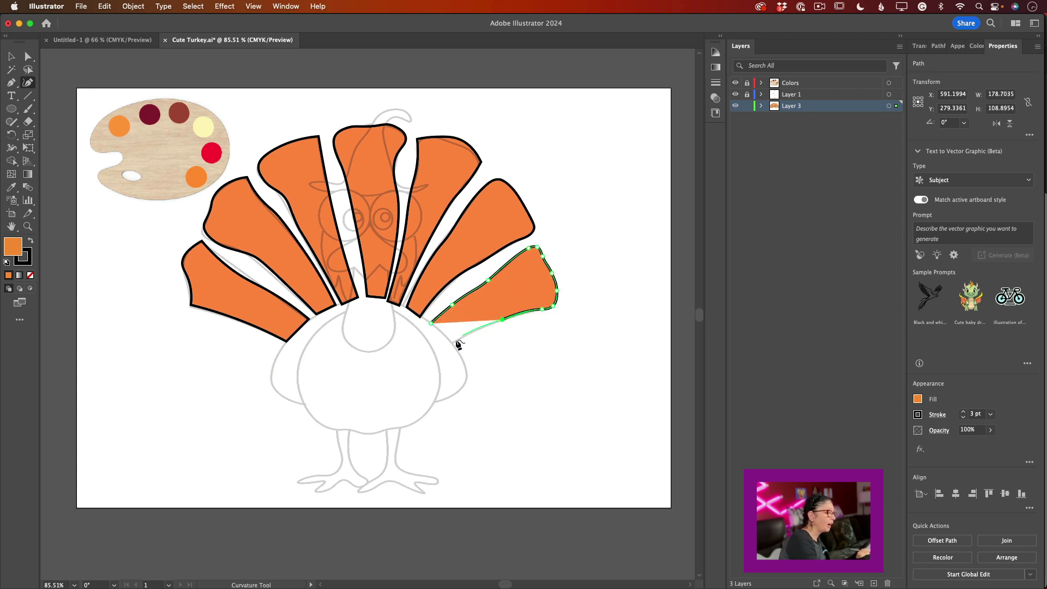
{"action": "left_click", "coordinate": [450, 343]}
{"action": "left_click", "coordinate": [431, 323]}
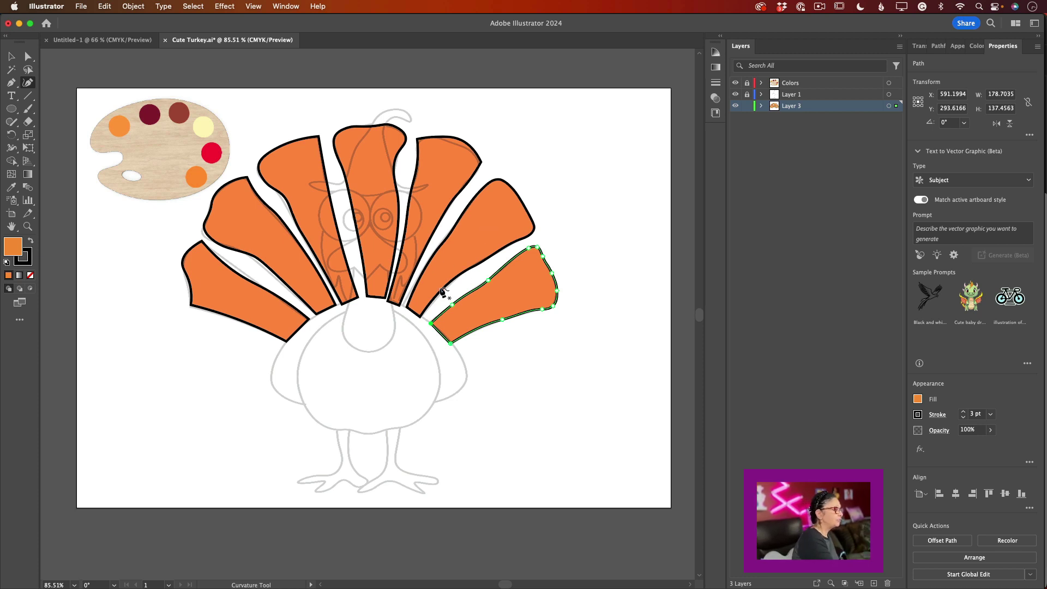
- Widen the base of the second right feather by moving its lower base anchor outward toward the lowest feather with the Curvature tool
{"action": "left_click", "coordinate": [11, 56]}
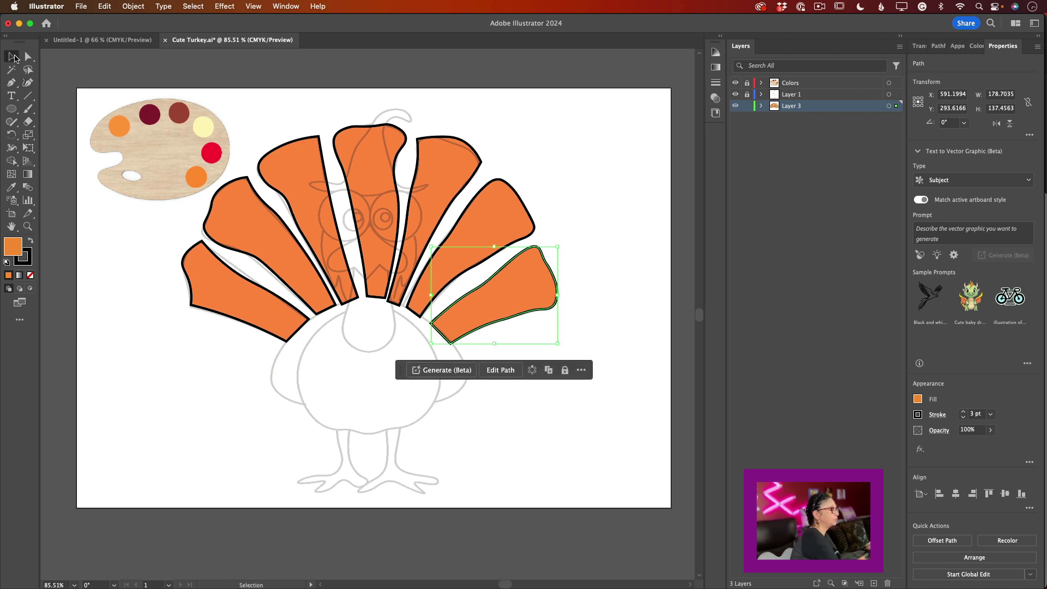
{"action": "left_click", "coordinate": [525, 221]}
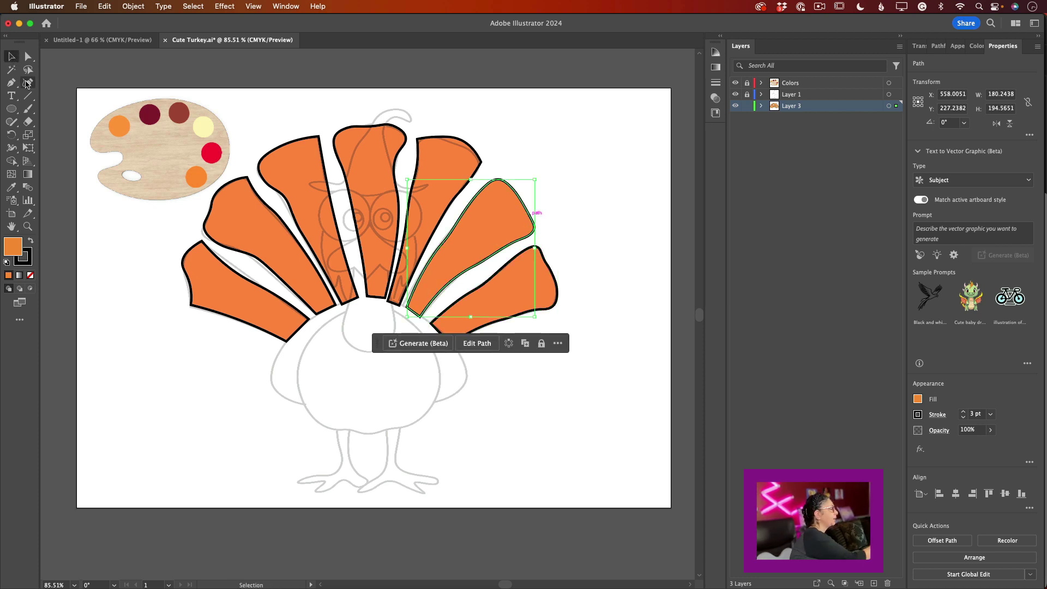
{"action": "left_click", "coordinate": [28, 83]}
{"action": "left_click_drag", "start_coordinate": [420, 317], "coordinate": [426, 319]}
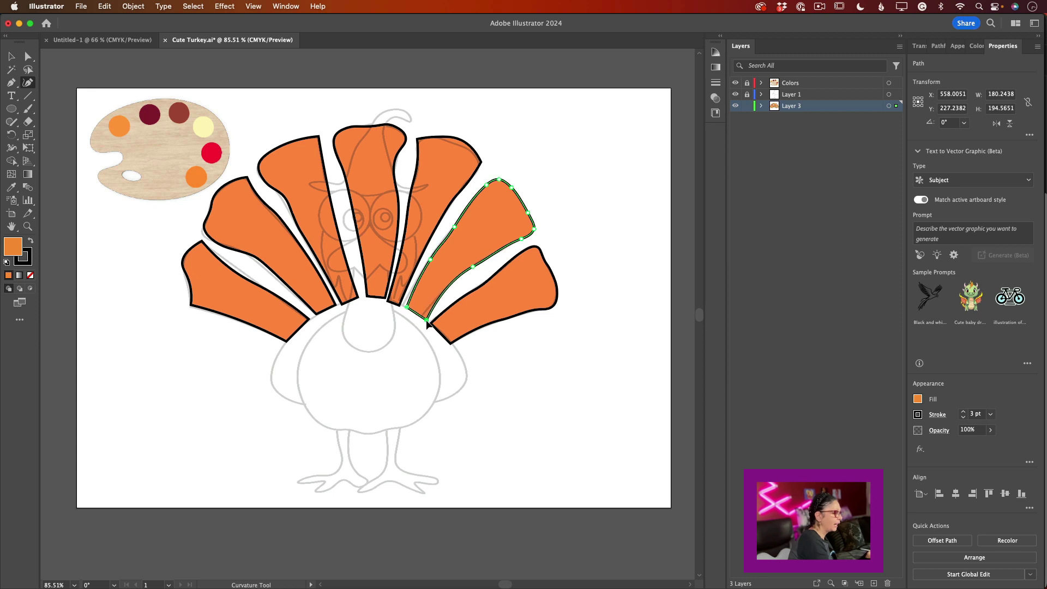
- Reshape the second right feather to about 190 by 199 pt by adjusting the anchors along both long edges and around its tip
{"action": "left_click_drag", "start_coordinate": [472, 265], "coordinate": [433, 265]}
{"action": "left_click_drag", "start_coordinate": [456, 225], "coordinate": [459, 226]}
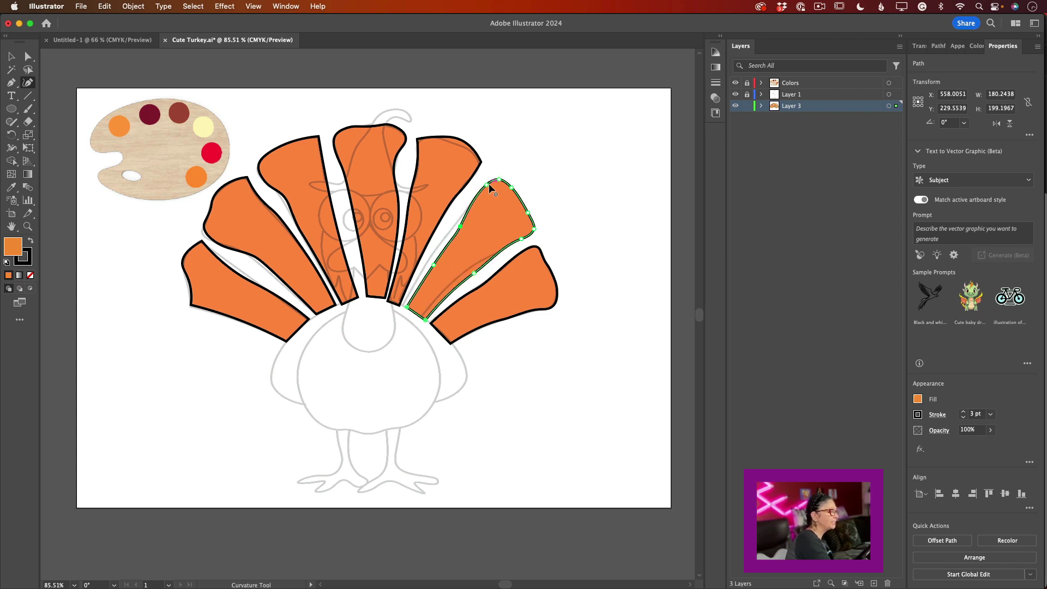
{"action": "left_click_drag", "start_coordinate": [486, 185], "coordinate": [483, 197]}
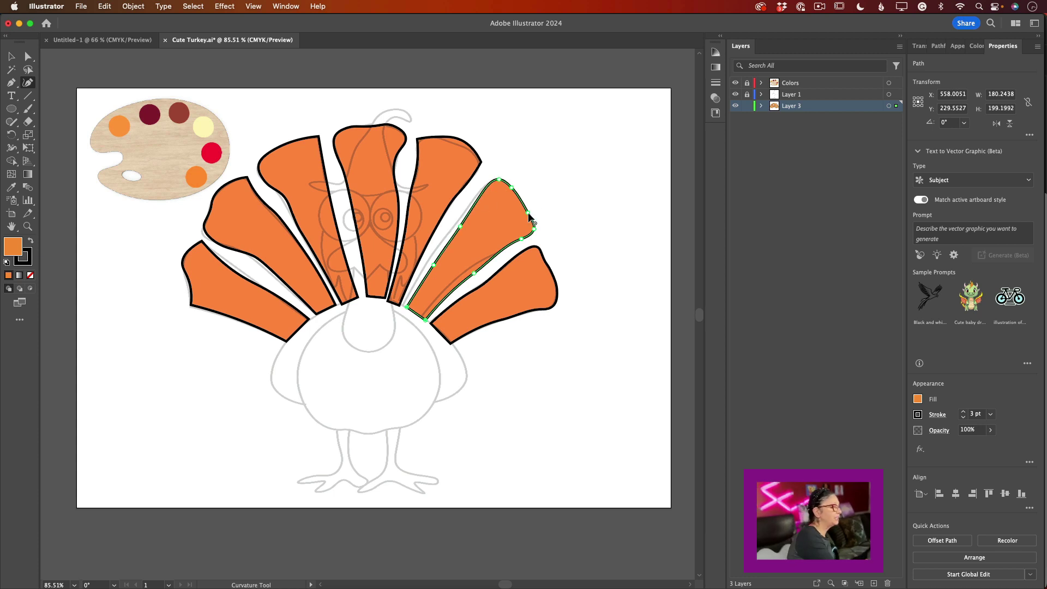
{"action": "left_click_drag", "start_coordinate": [528, 215], "coordinate": [538, 200]}
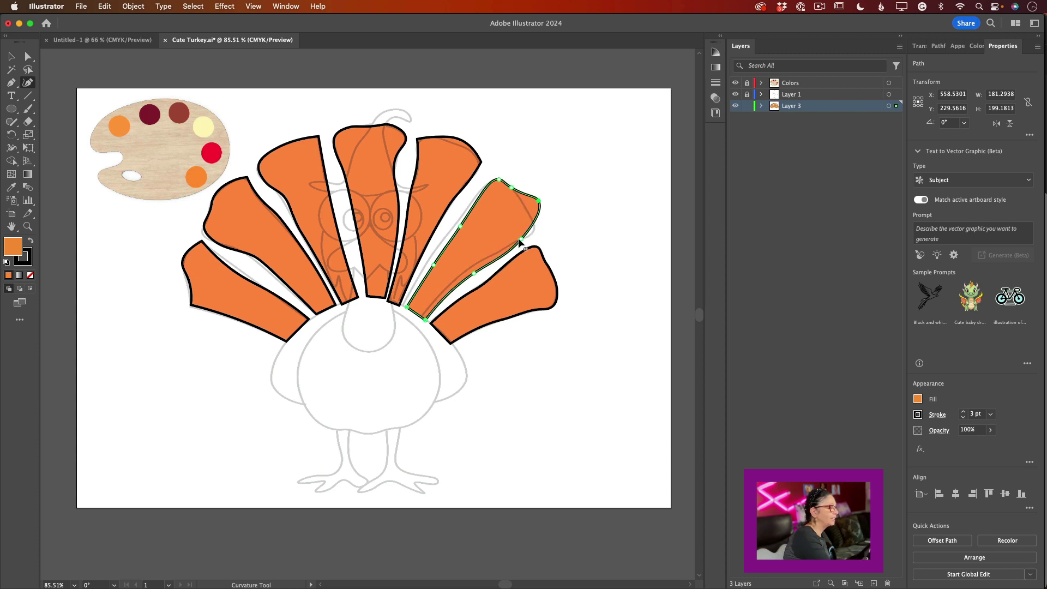
{"action": "left_click_drag", "start_coordinate": [521, 238], "coordinate": [467, 270]}
{"action": "left_click_drag", "start_coordinate": [533, 223], "coordinate": [529, 234]}
- Refine the outer edge of the feather just right of the center one by moving its two middle anchors with the Curvature tool
{"action": "key", "text": "v"}
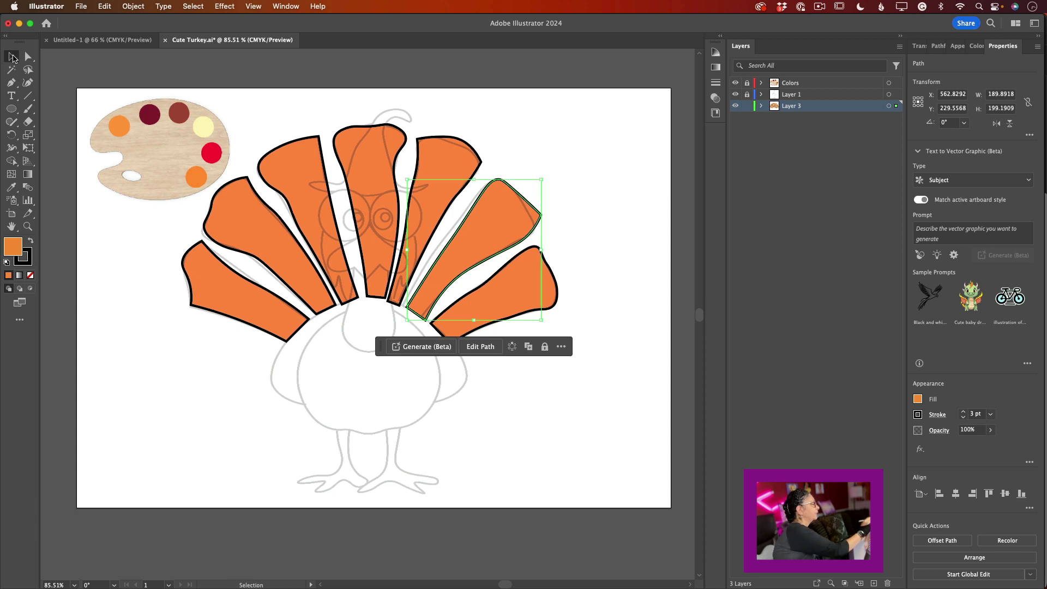
{"action": "left_click", "coordinate": [480, 157]}
{"action": "key", "text": "shift+grave"}
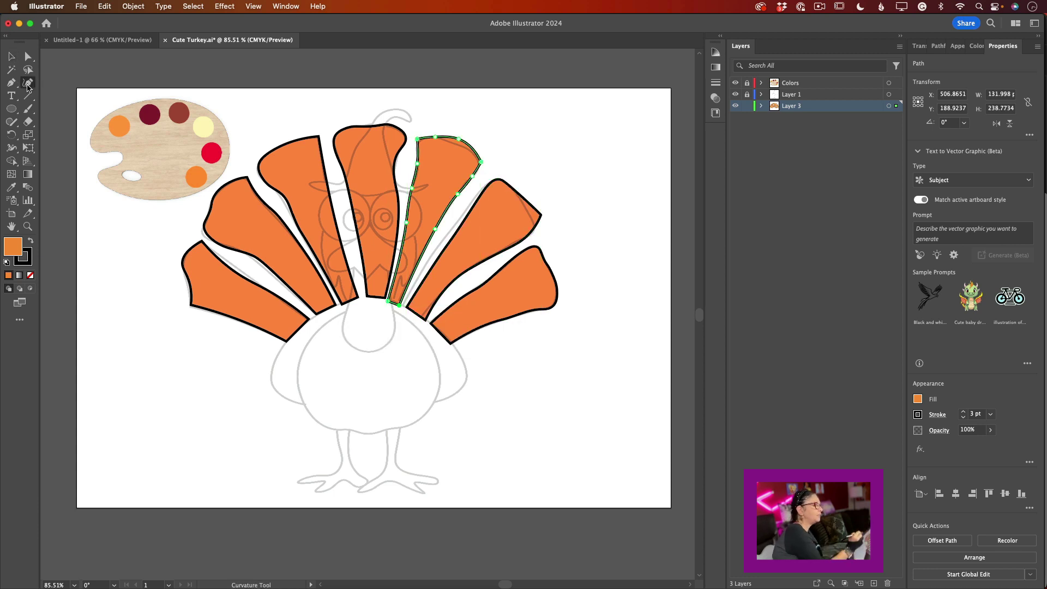
{"action": "double_click", "coordinate": [439, 236]}
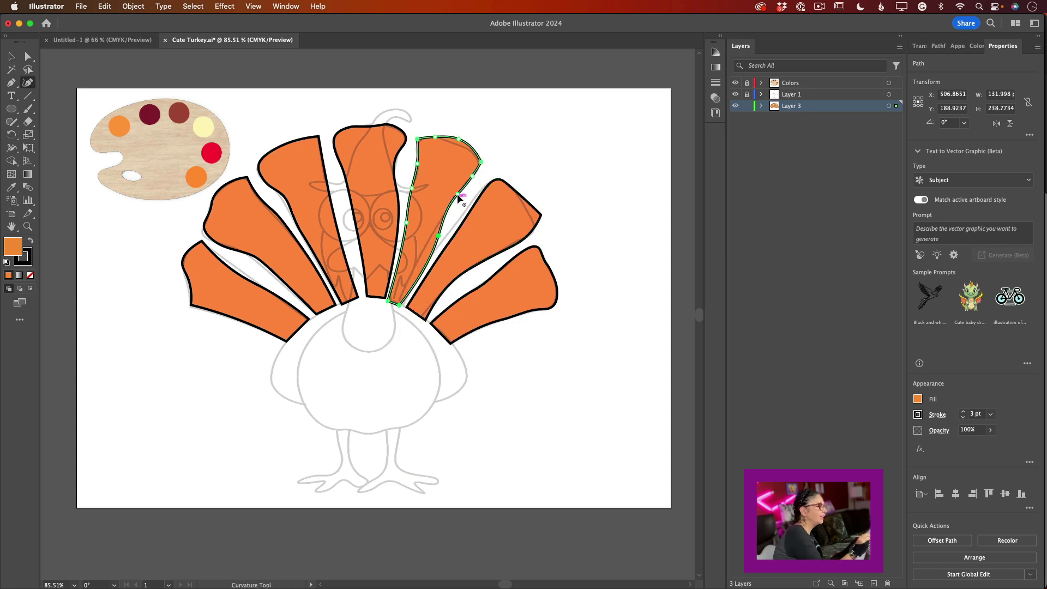
{"action": "left_click_drag", "start_coordinate": [459, 198], "coordinate": [454, 198]}
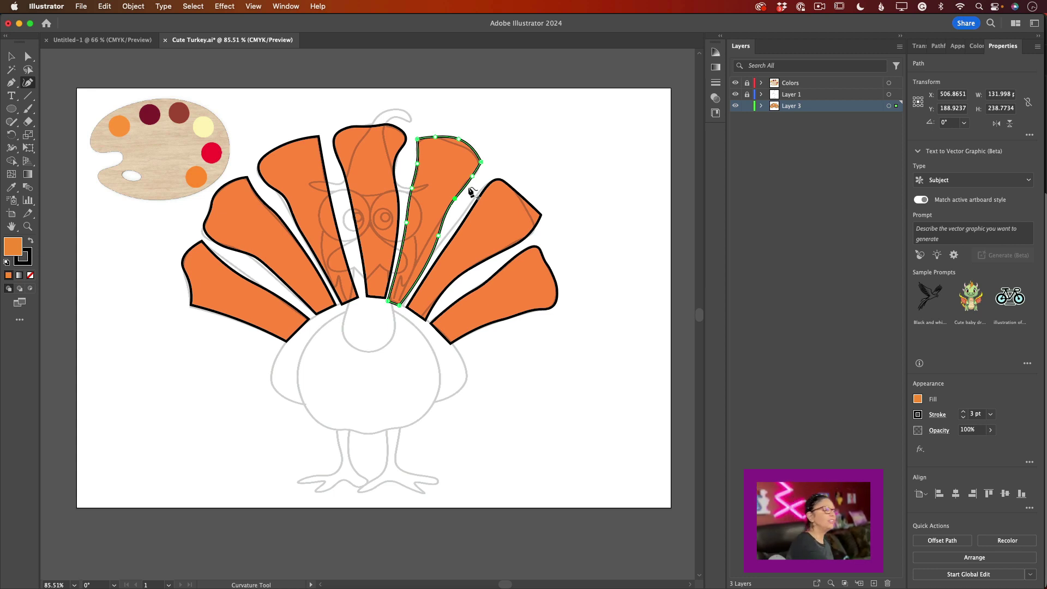
- Lock the feather layer, Layer 3, and add a new layer above it
{"action": "left_click", "coordinate": [746, 105]}
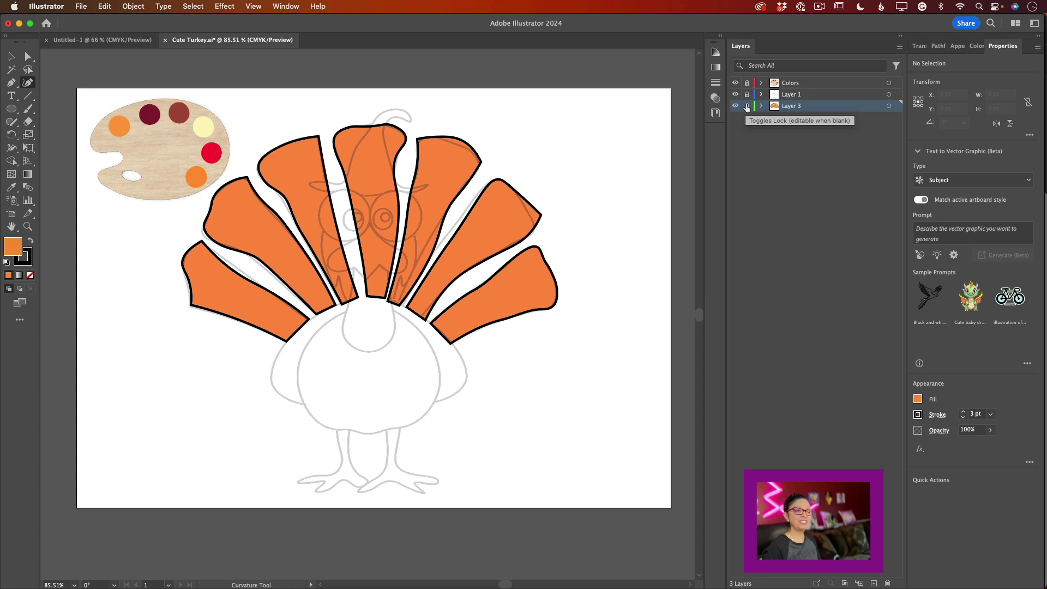
{"action": "left_click", "coordinate": [874, 583]}
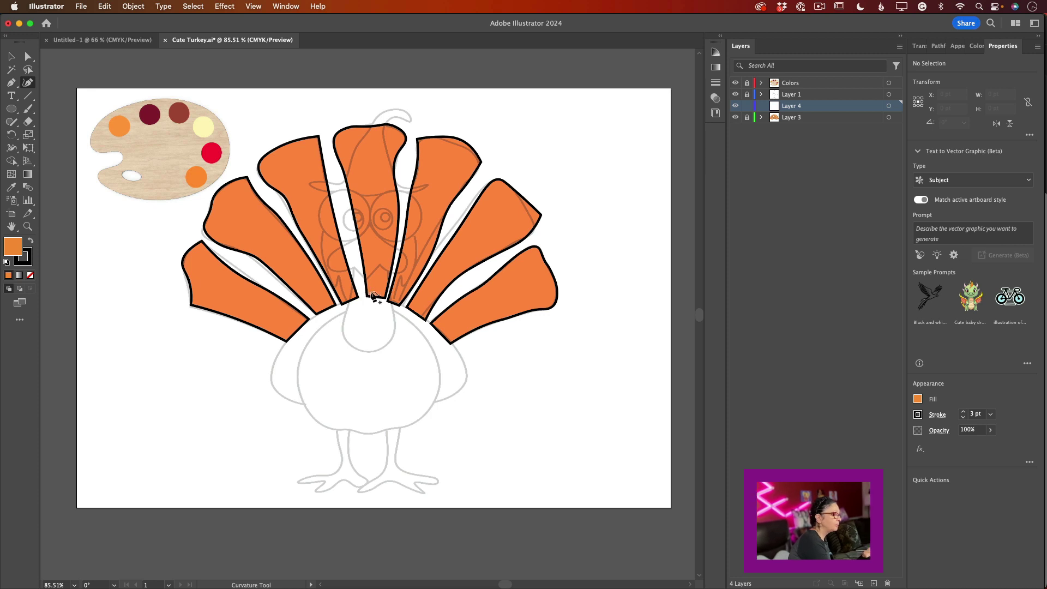
- Trace the turkey's wing outline as a closed shape about 274 by 178 pt and fill it with the palette's pale yellow
{"action": "left_click", "coordinate": [371, 294]}
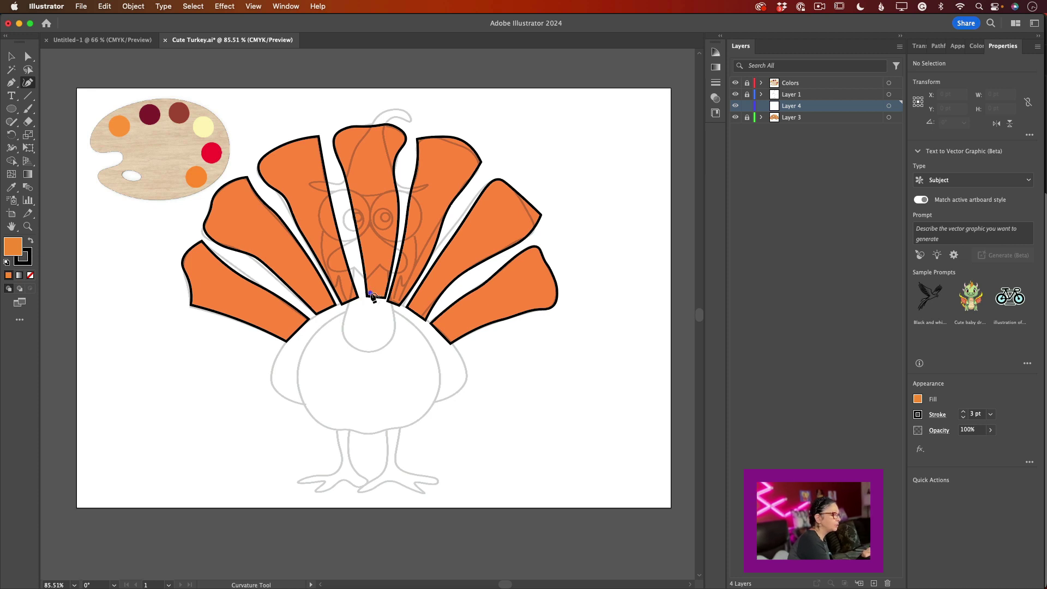
{"action": "left_click", "coordinate": [313, 314]}
{"action": "left_click", "coordinate": [277, 359]}
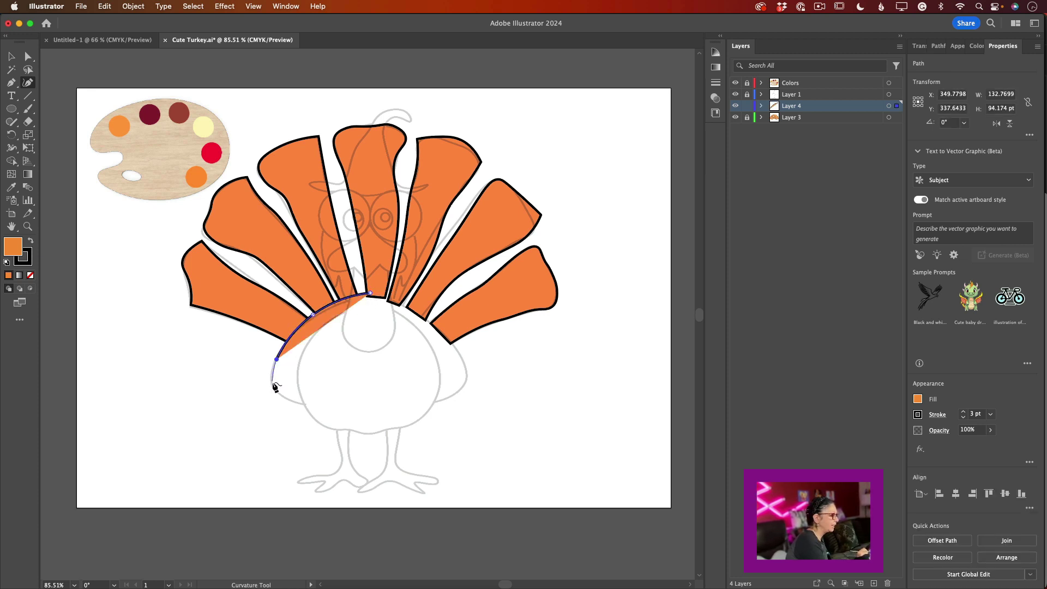
{"action": "left_click", "coordinate": [272, 384]}
{"action": "left_click", "coordinate": [306, 407]}
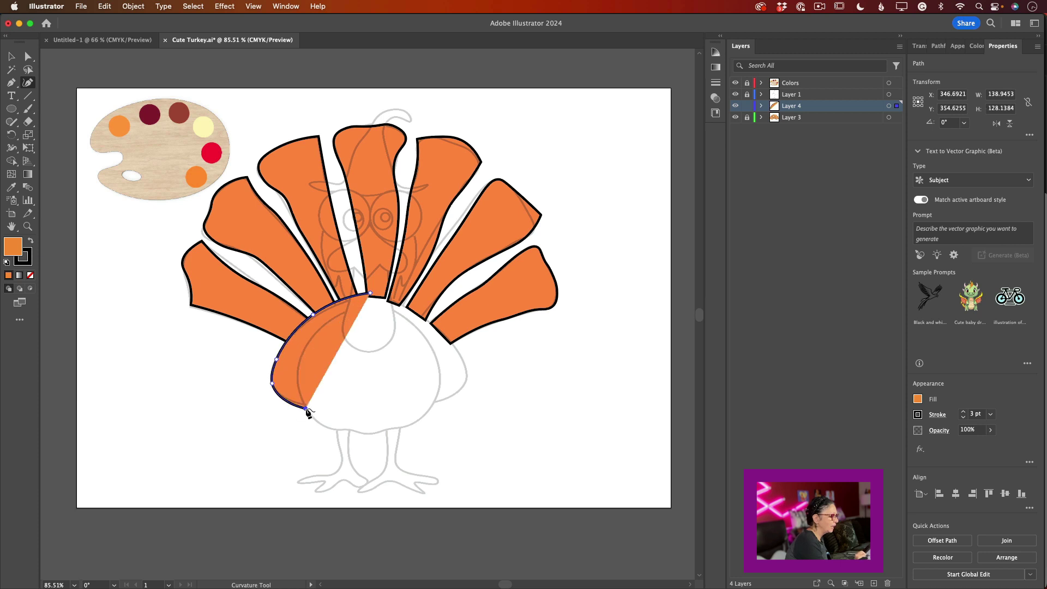
{"action": "left_click", "coordinate": [366, 418]}
{"action": "left_click", "coordinate": [426, 408]}
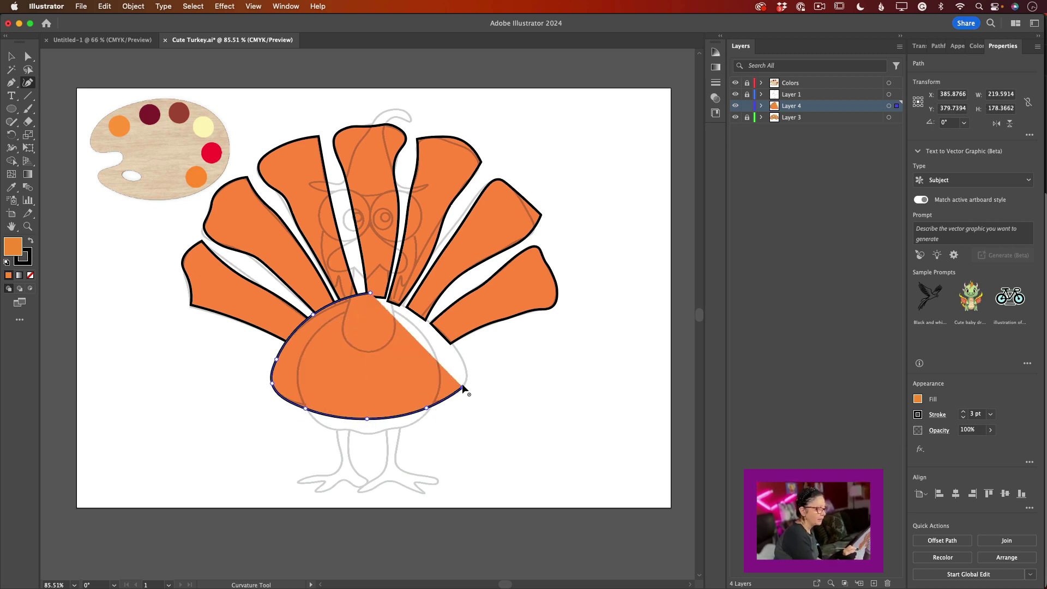
{"action": "left_click", "coordinate": [462, 388]}
{"action": "left_click", "coordinate": [461, 359]}
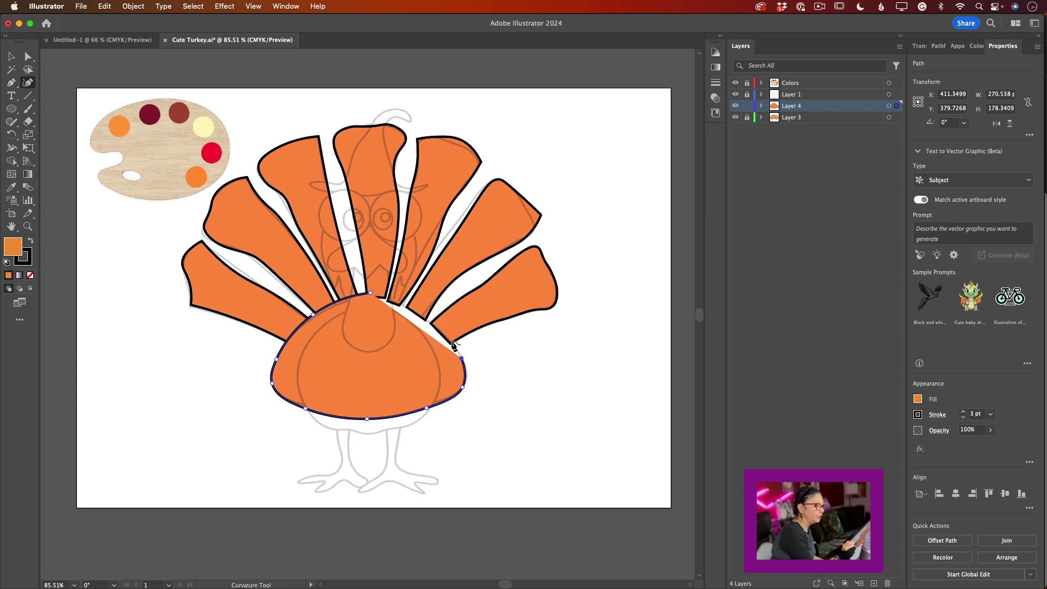
{"action": "left_click", "coordinate": [434, 320]}
{"action": "left_click", "coordinate": [369, 294]}
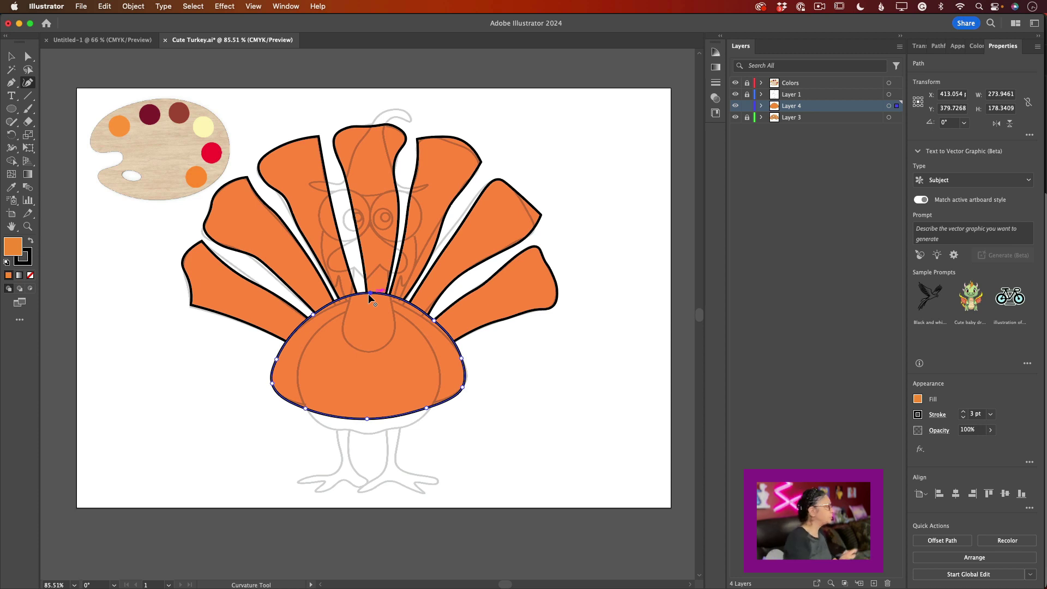
{"action": "left_click", "coordinate": [11, 187]}
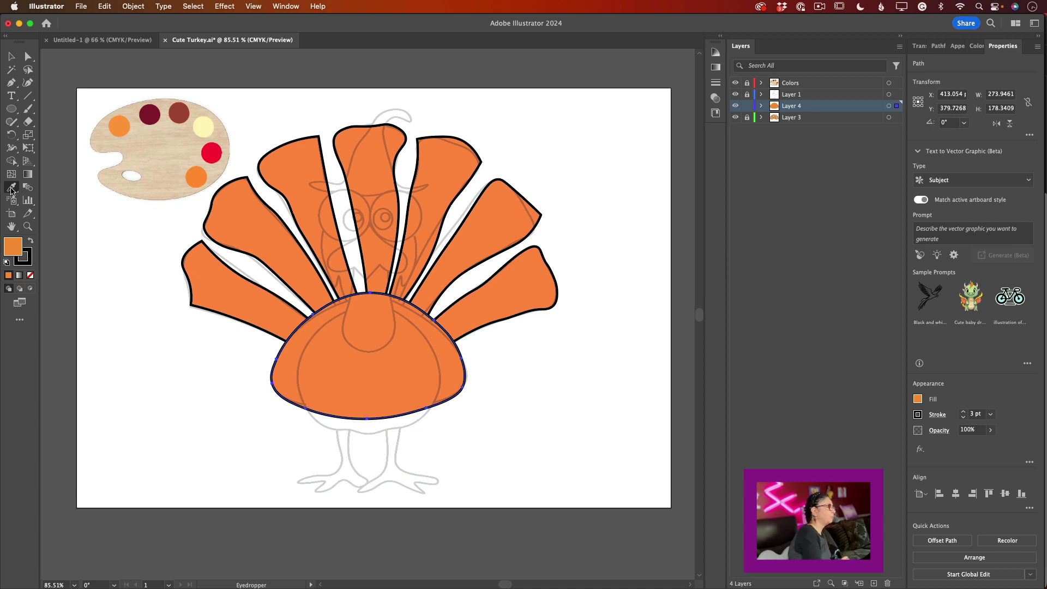
{"action": "left_click", "coordinate": [208, 123]}
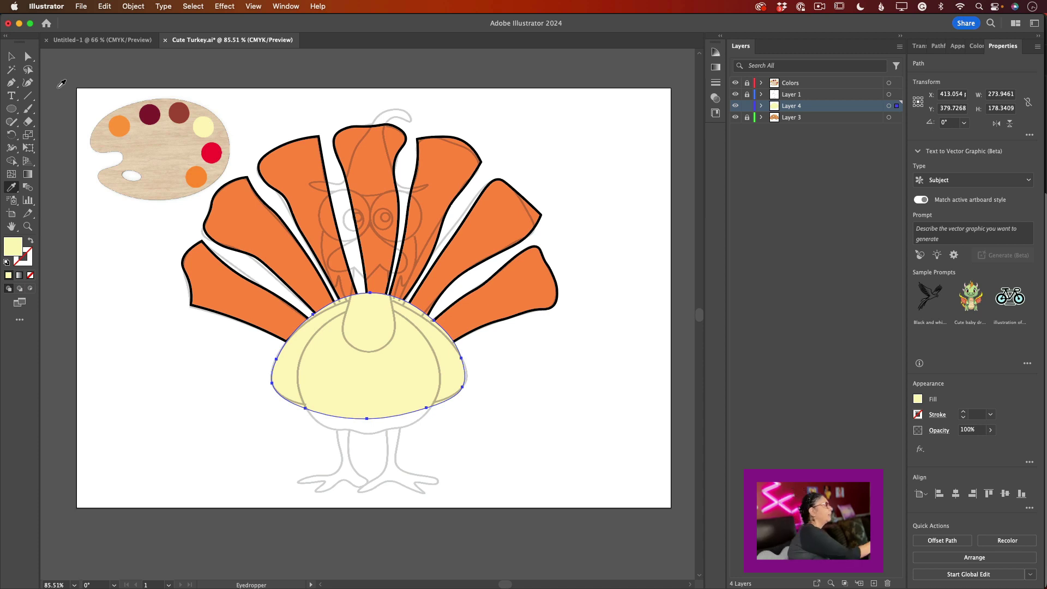
- Trace the turkey's round body as a closed shape about 202 by 186 pt with the Curvature tool, adjusting the anchors along its bottom edge
{"action": "left_click", "coordinate": [27, 84]}
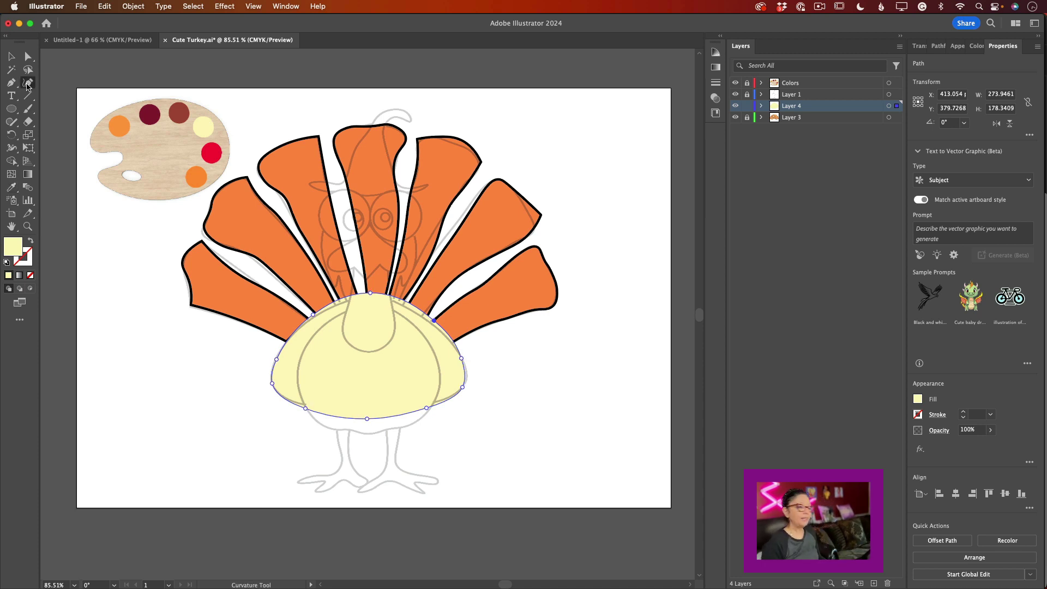
{"action": "left_click", "coordinate": [345, 311]}
{"action": "left_click", "coordinate": [312, 338]}
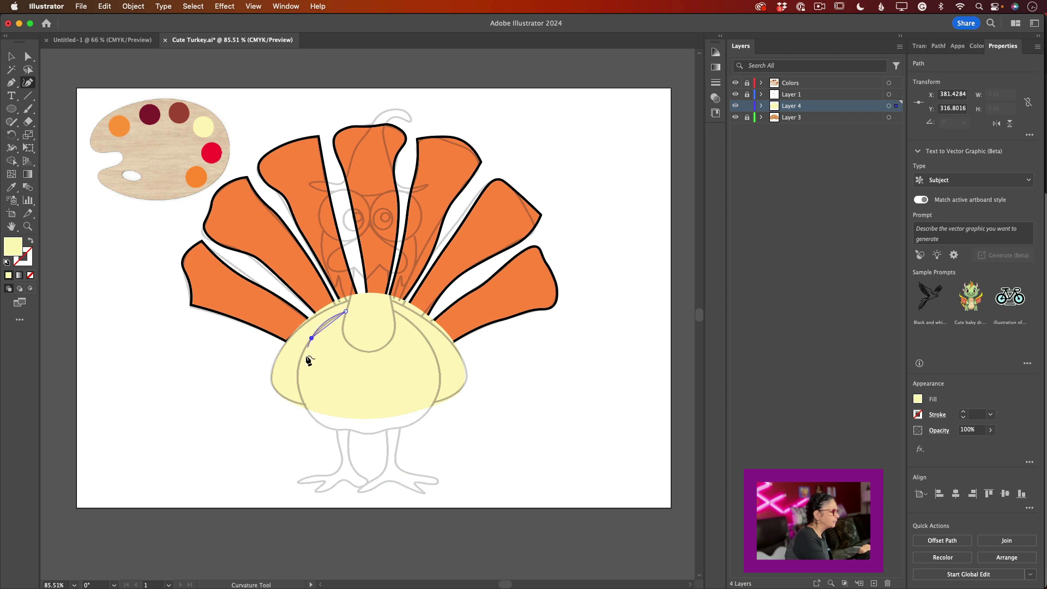
{"action": "left_click", "coordinate": [298, 380]}
{"action": "left_click", "coordinate": [324, 425]}
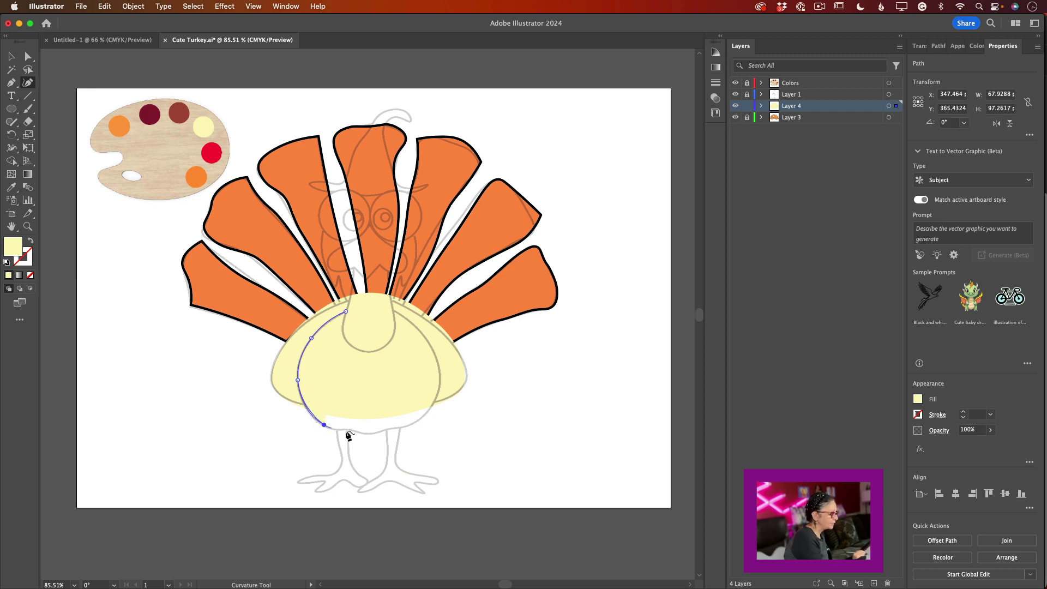
{"action": "left_click", "coordinate": [349, 429]}
{"action": "left_click", "coordinate": [368, 434]}
{"action": "left_click", "coordinate": [392, 429]}
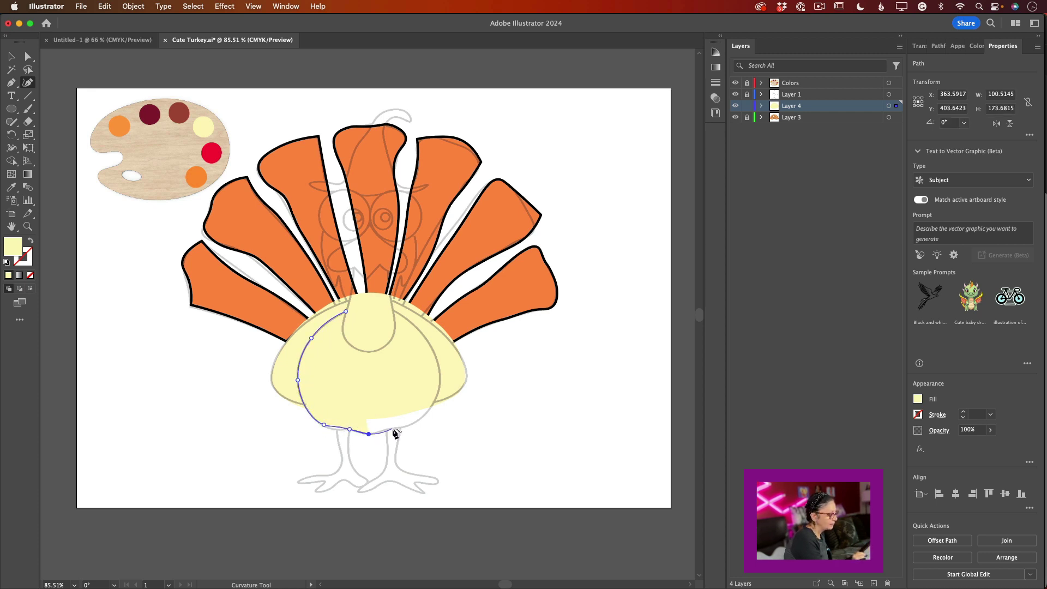
{"action": "left_click", "coordinate": [412, 424]}
{"action": "left_click", "coordinate": [438, 388]}
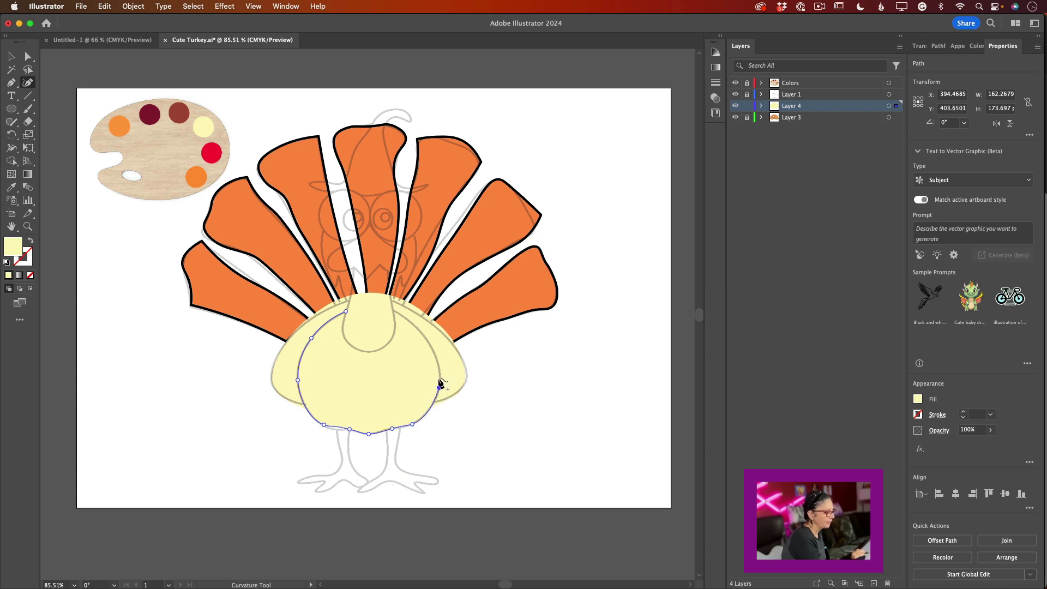
{"action": "left_click", "coordinate": [425, 337]}
{"action": "left_click", "coordinate": [389, 309]}
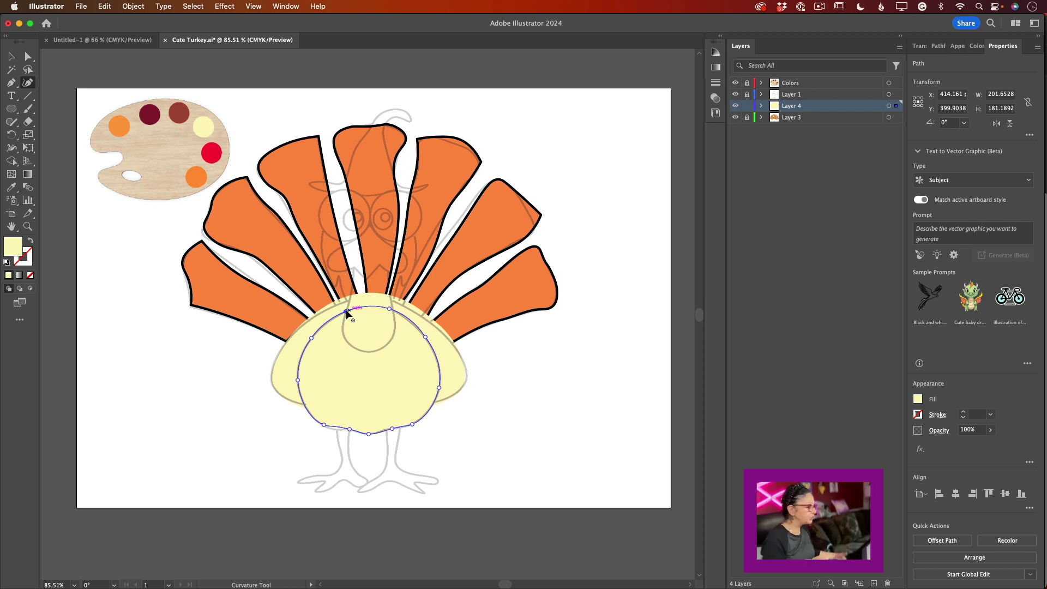
{"action": "left_click", "coordinate": [346, 312]}
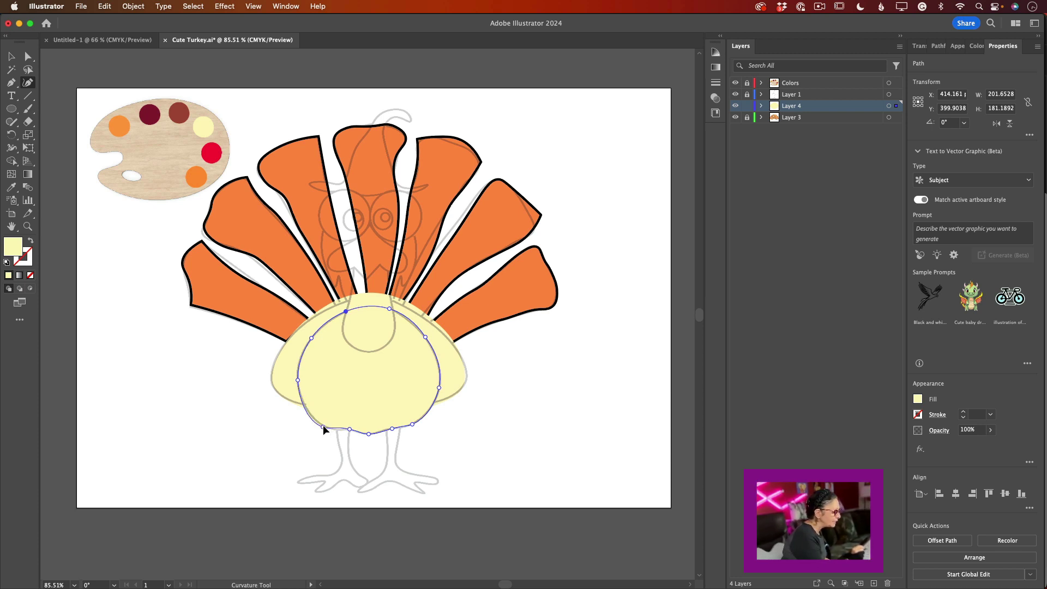
{"action": "left_click_drag", "start_coordinate": [323, 425], "coordinate": [371, 436]}
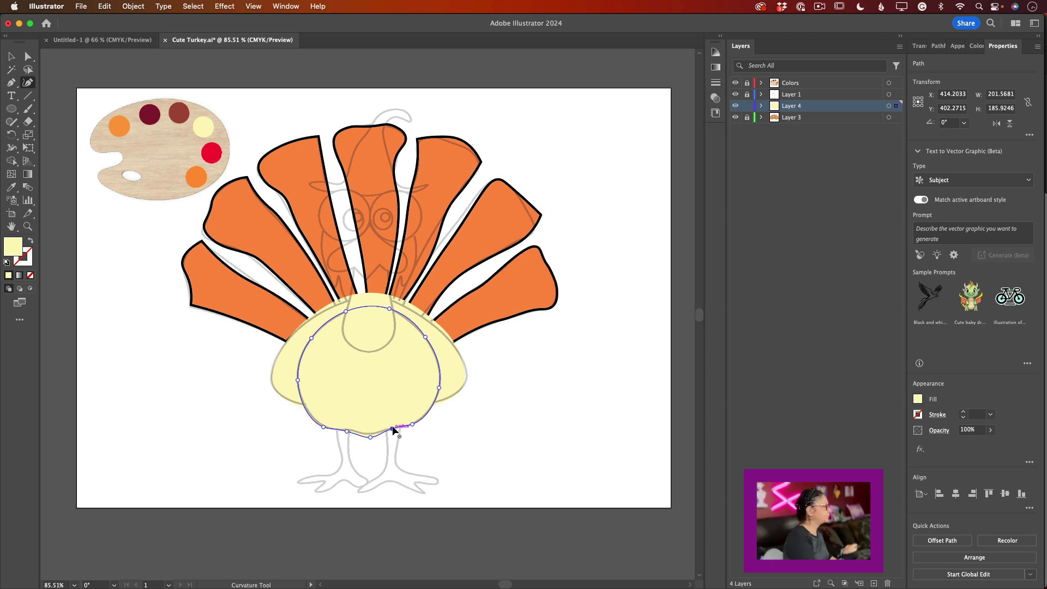
- Fill the body shape with the palette's reddish brown and give it a 3 pt black stroke
{"action": "left_click", "coordinate": [11, 188]}
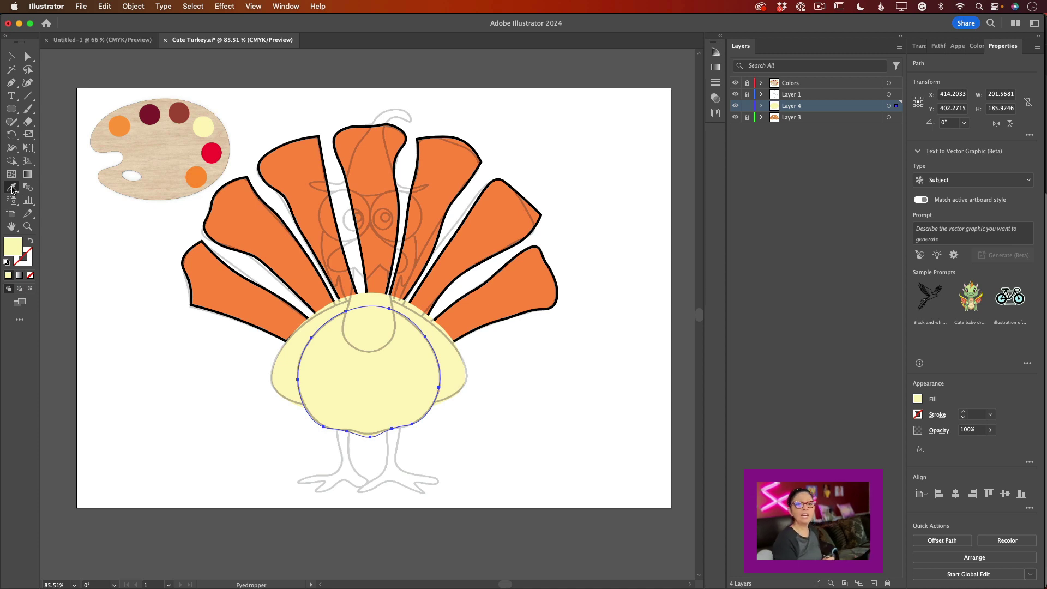
{"action": "left_click", "coordinate": [180, 108]}
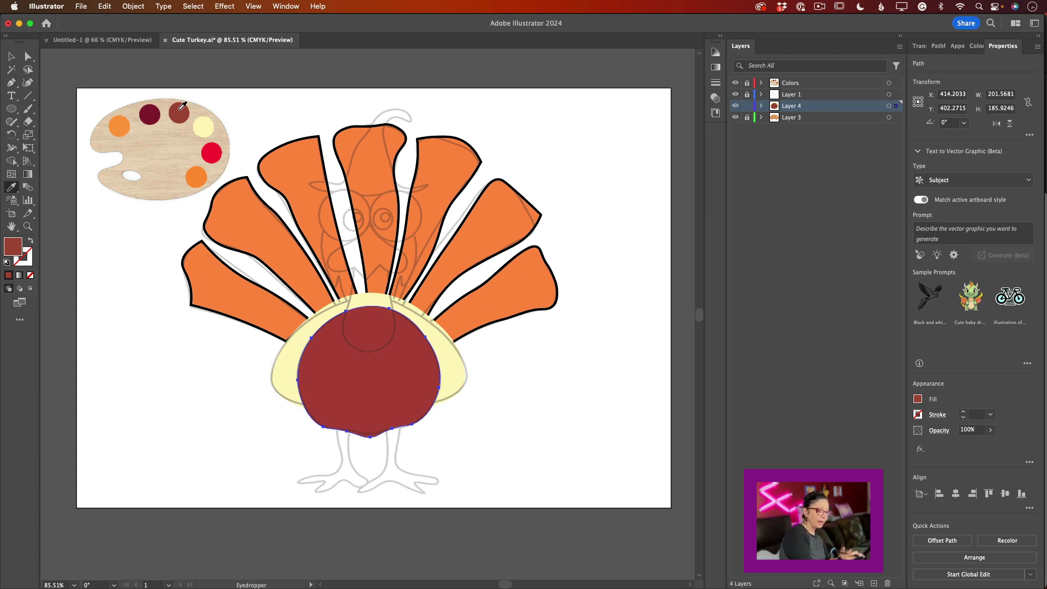
{"action": "left_click", "coordinate": [918, 416]}
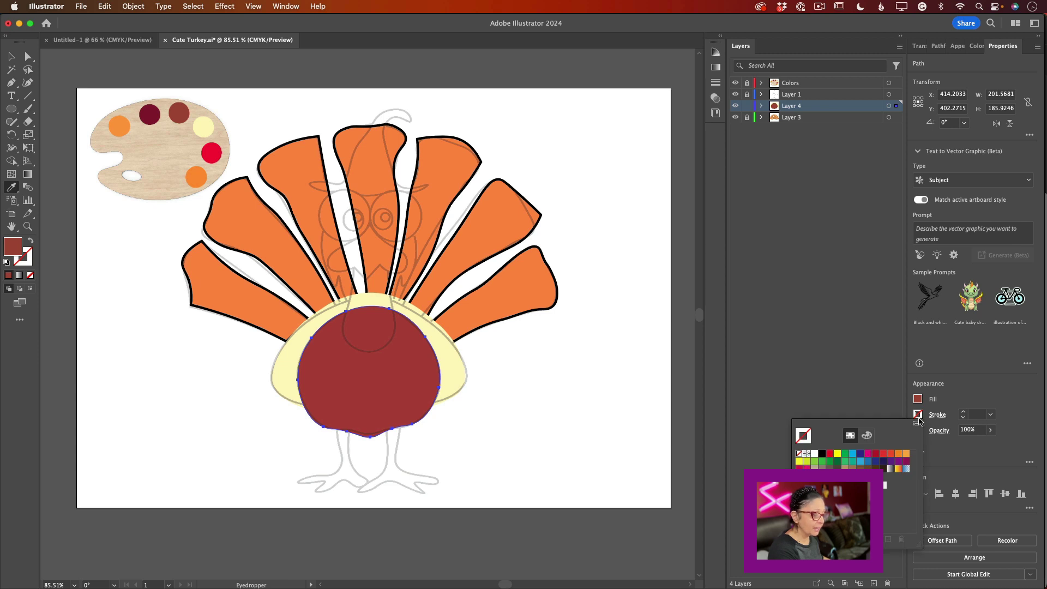
{"action": "left_click", "coordinate": [822, 454]}
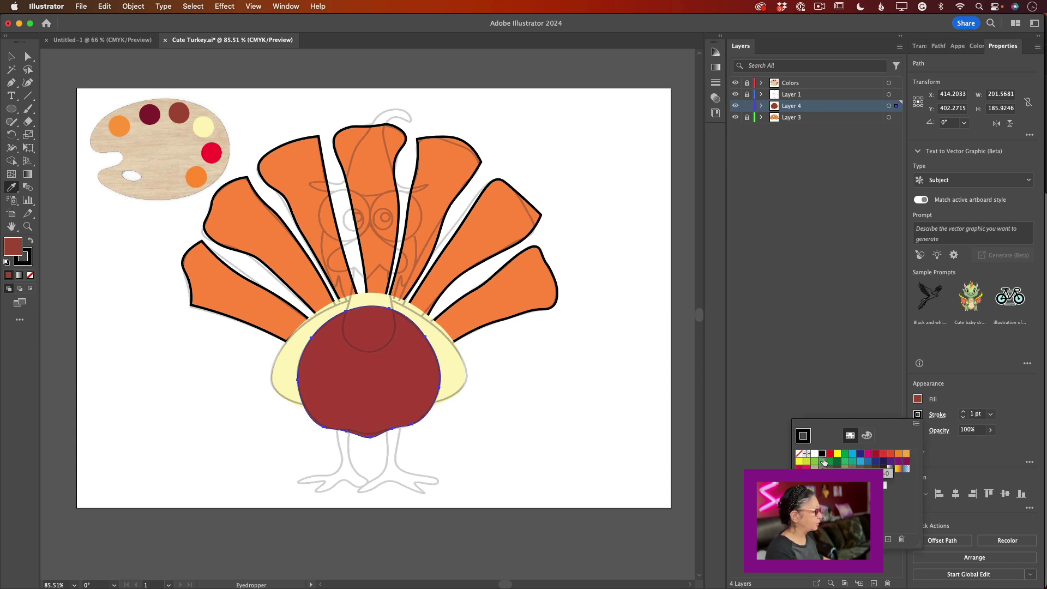
{"action": "left_click", "coordinate": [963, 412]}
{"action": "left_click", "coordinate": [963, 412]}
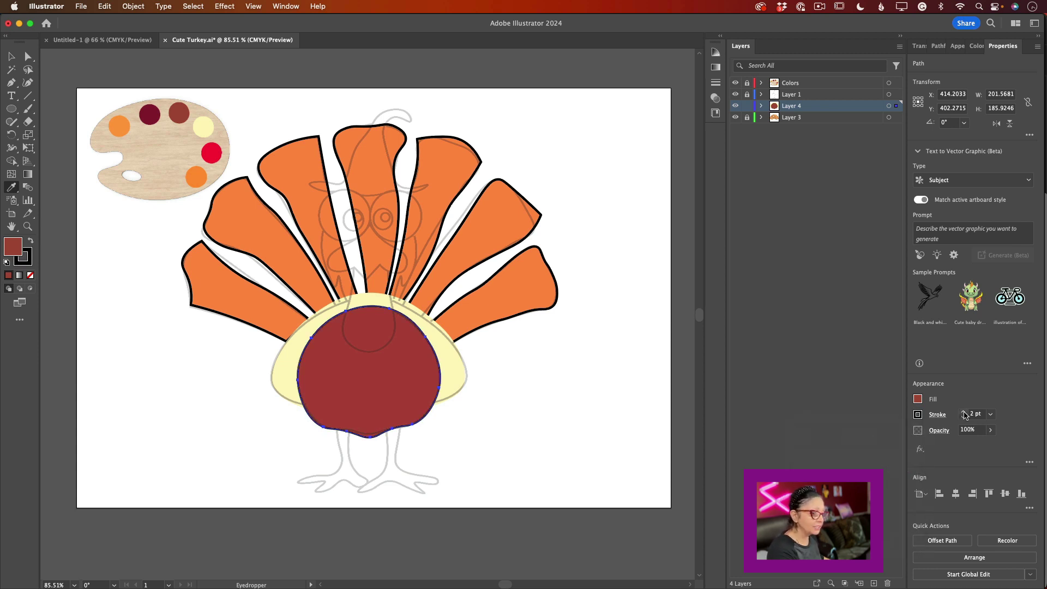
{"action": "left_click", "coordinate": [963, 412]}
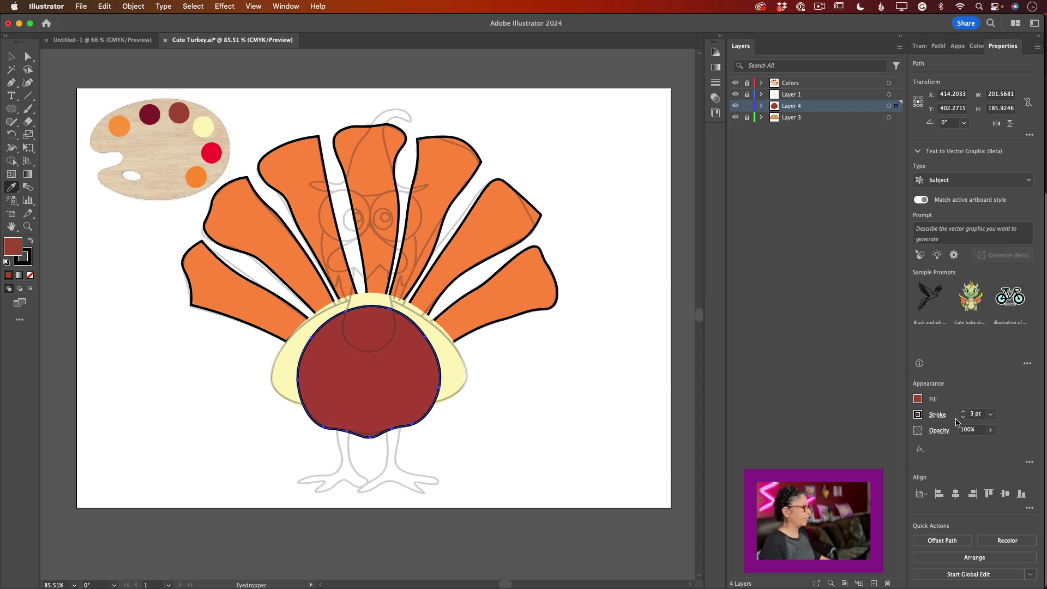
- Give the pale yellow wing shape a 3 pt black stroke
{"action": "key", "text": "v"}
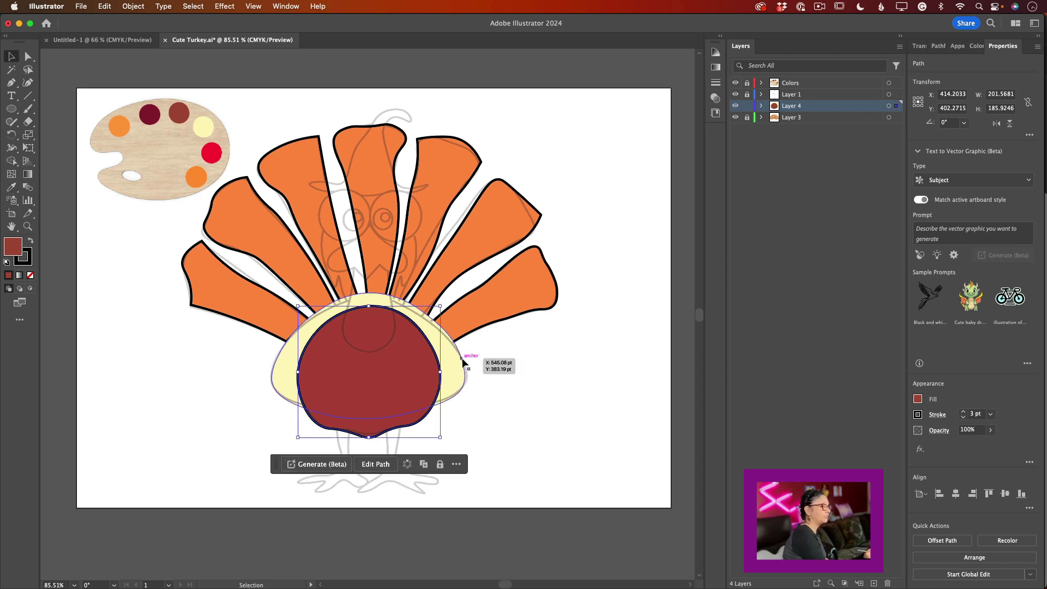
{"action": "left_click", "coordinate": [463, 363]}
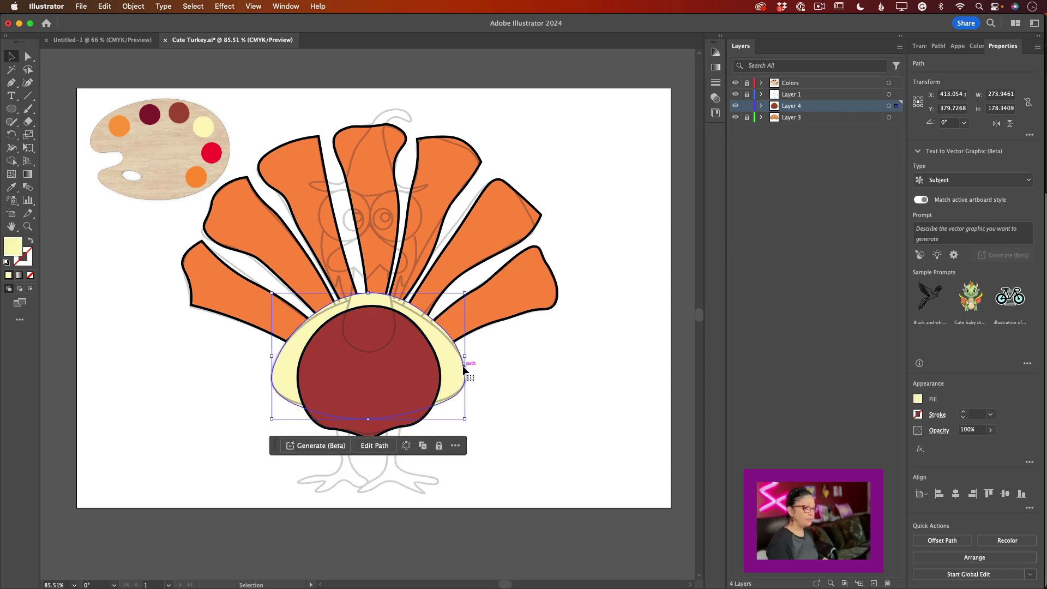
{"action": "left_click", "coordinate": [917, 414]}
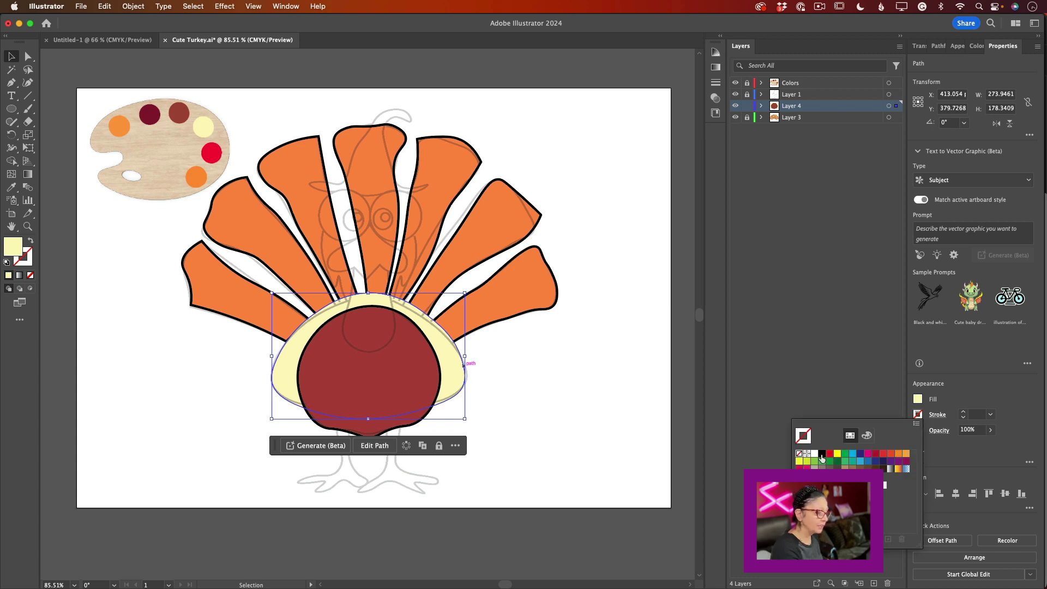
{"action": "left_click", "coordinate": [822, 453]}
{"action": "left_click", "coordinate": [963, 411]}
{"action": "left_click", "coordinate": [963, 411]}
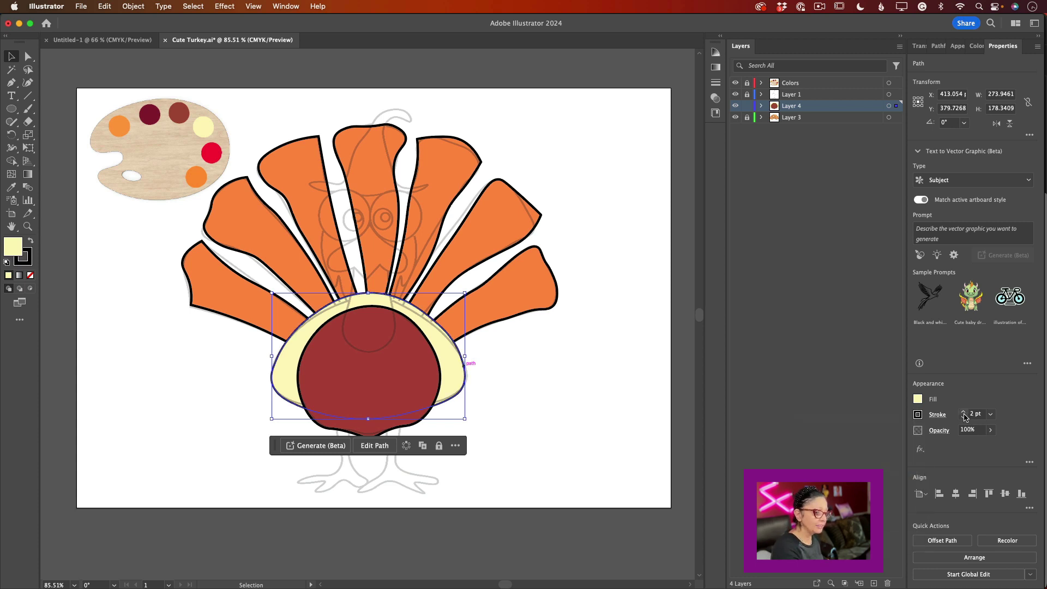
{"action": "left_click", "coordinate": [963, 411]}
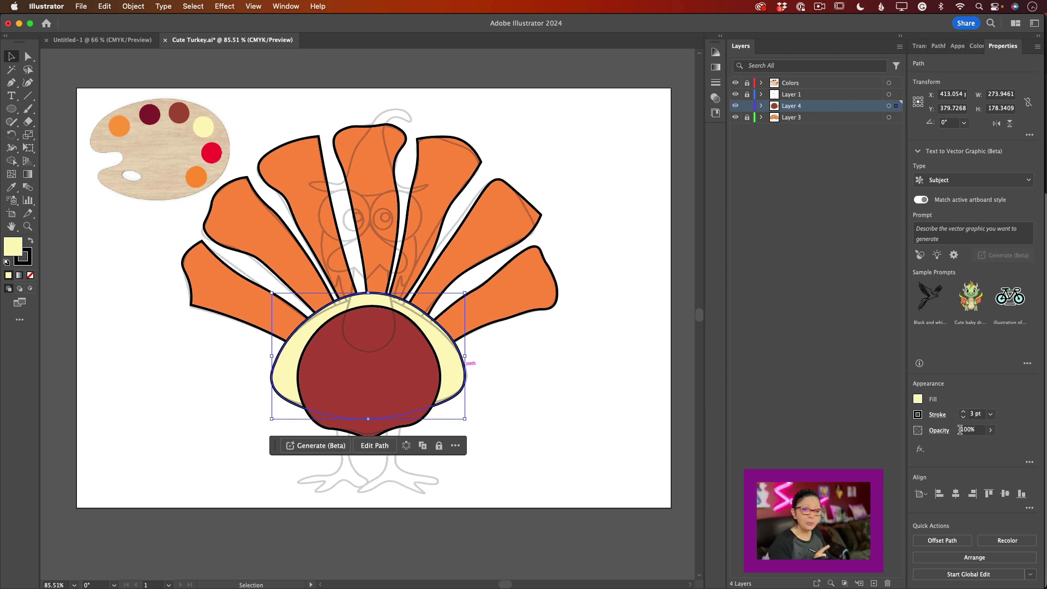
- Lock the wing and body layer, Layer 4, and add a new layer above it
{"action": "left_click", "coordinate": [746, 106]}
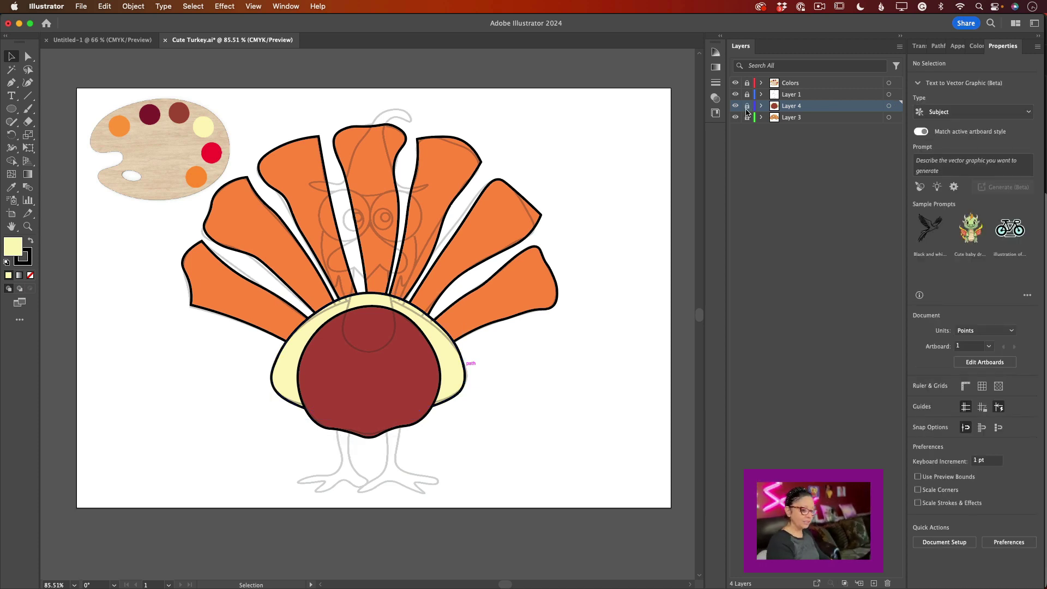
{"action": "left_click", "coordinate": [873, 583]}
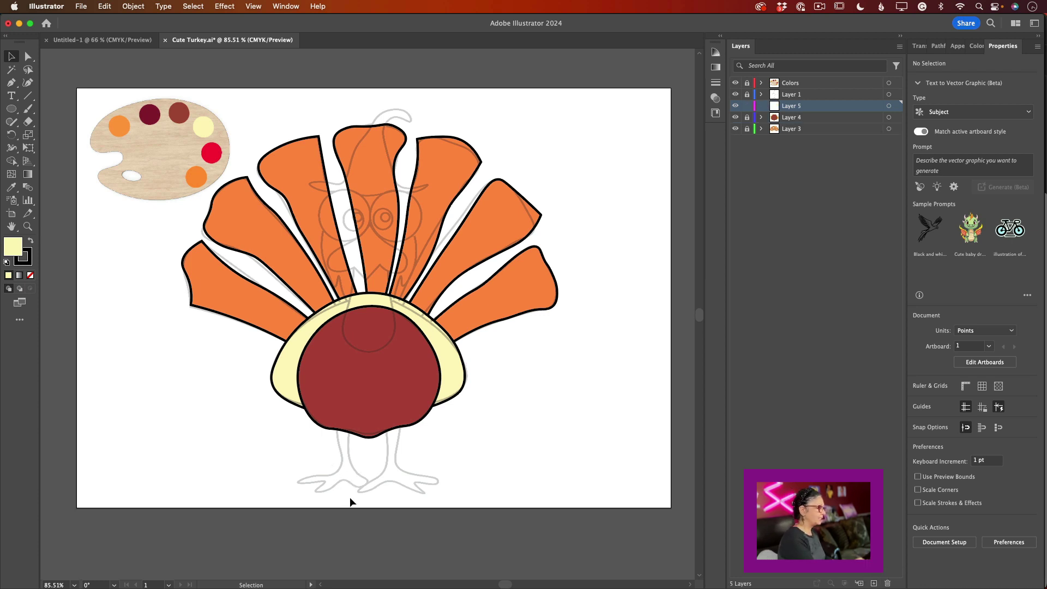
- Trace the turkey's left leg and foot as a closed shape about 100 by 89 pt with the Curvature tool, adjusting the outer toe's anchors
{"action": "left_click", "coordinate": [28, 84]}
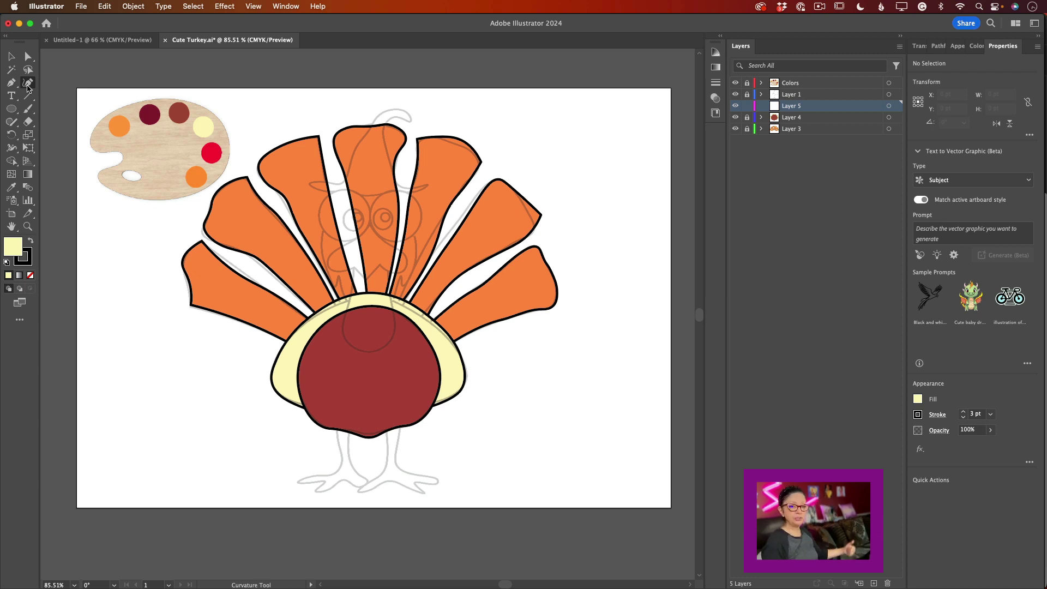
{"action": "left_click", "coordinate": [336, 429]}
{"action": "left_click", "coordinate": [337, 439]}
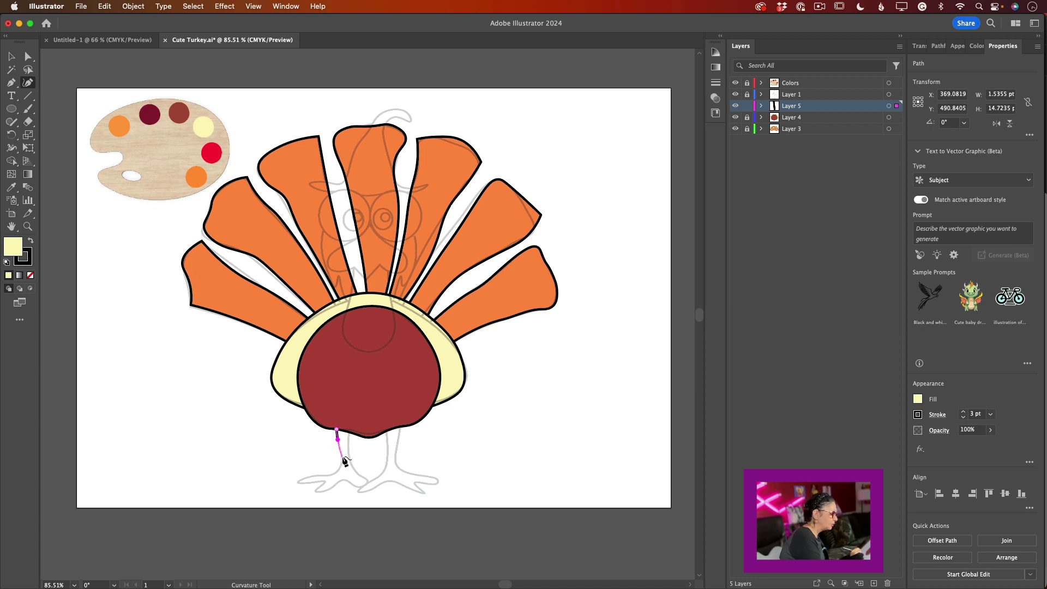
{"action": "left_click", "coordinate": [342, 457]}
{"action": "left_click", "coordinate": [337, 471]}
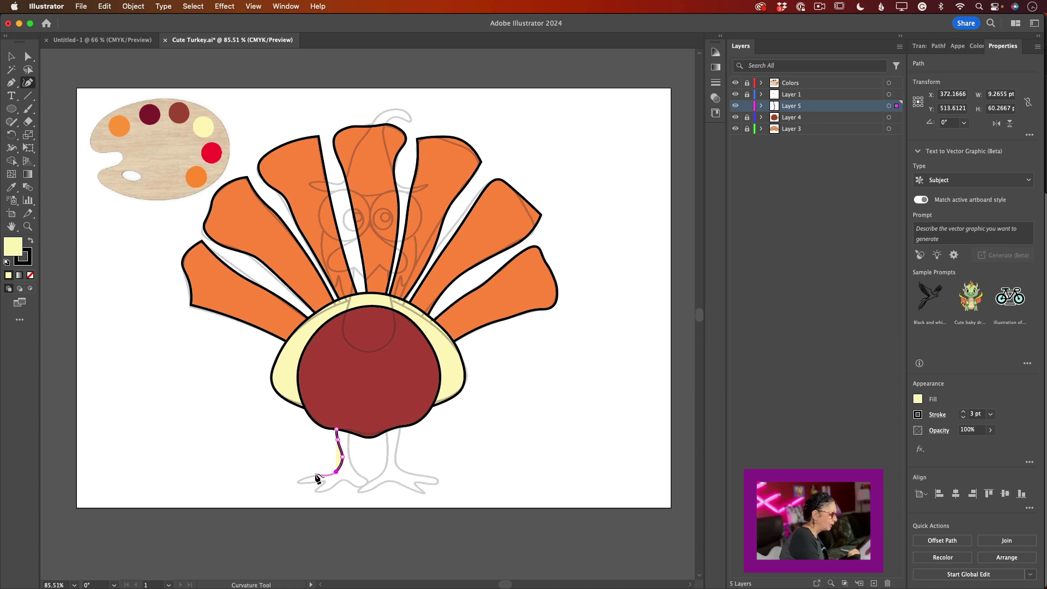
{"action": "left_click", "coordinate": [315, 475]}
{"action": "left_click", "coordinate": [299, 482]}
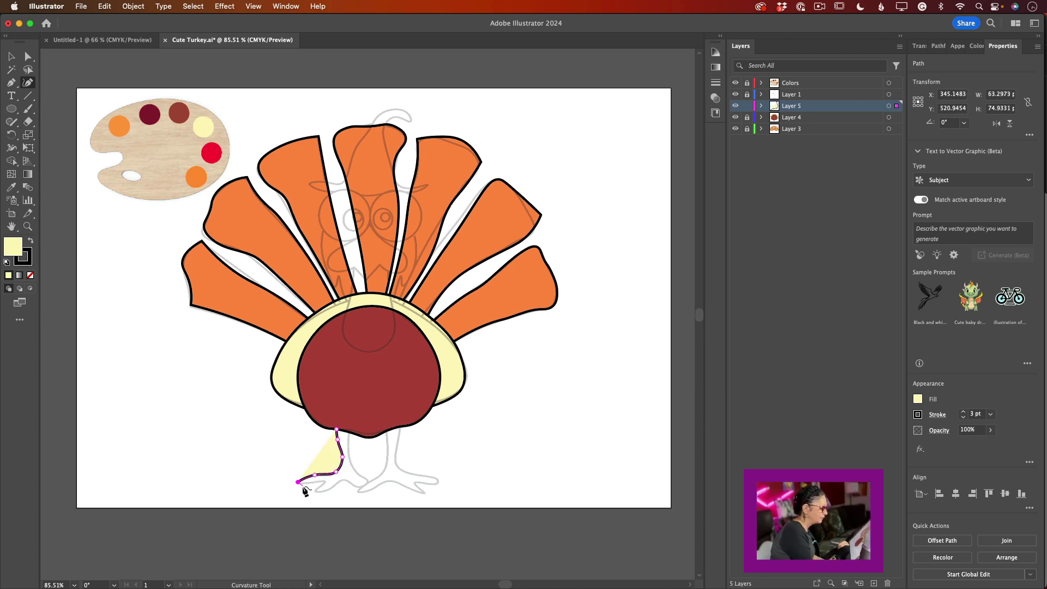
{"action": "left_click", "coordinate": [302, 486]}
{"action": "left_click", "coordinate": [314, 482]}
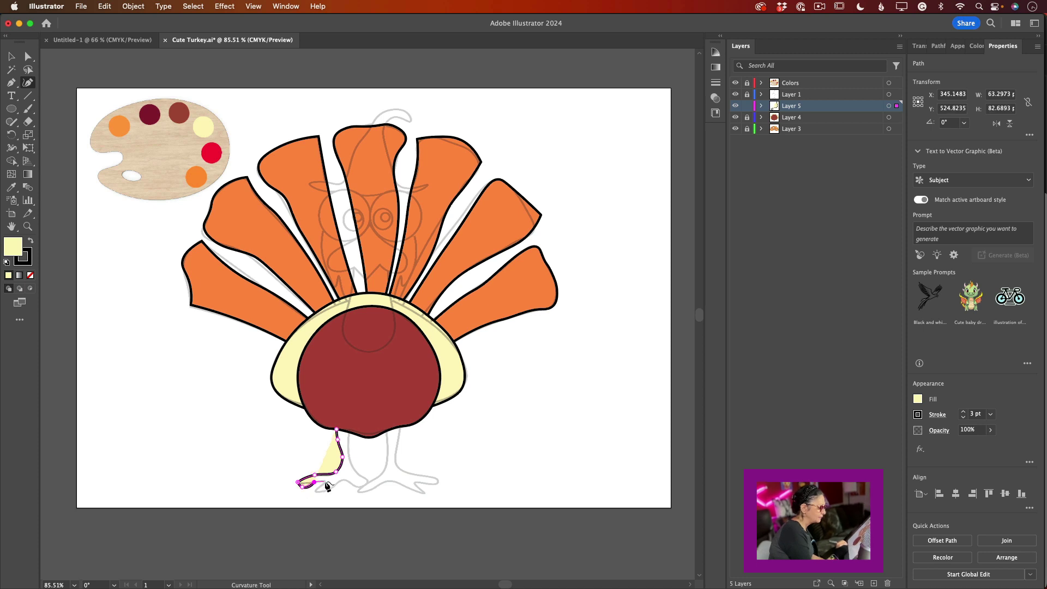
{"action": "left_click", "coordinate": [324, 483]}
{"action": "left_click", "coordinate": [316, 490]}
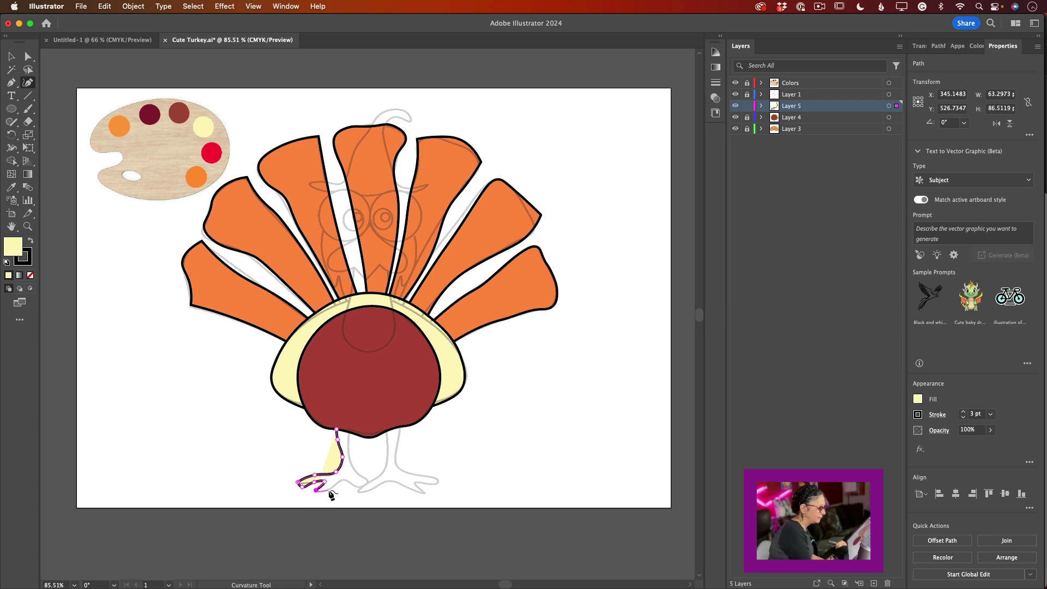
{"action": "left_click", "coordinate": [328, 489]}
{"action": "left_click", "coordinate": [342, 480]}
{"action": "left_click", "coordinate": [352, 482]}
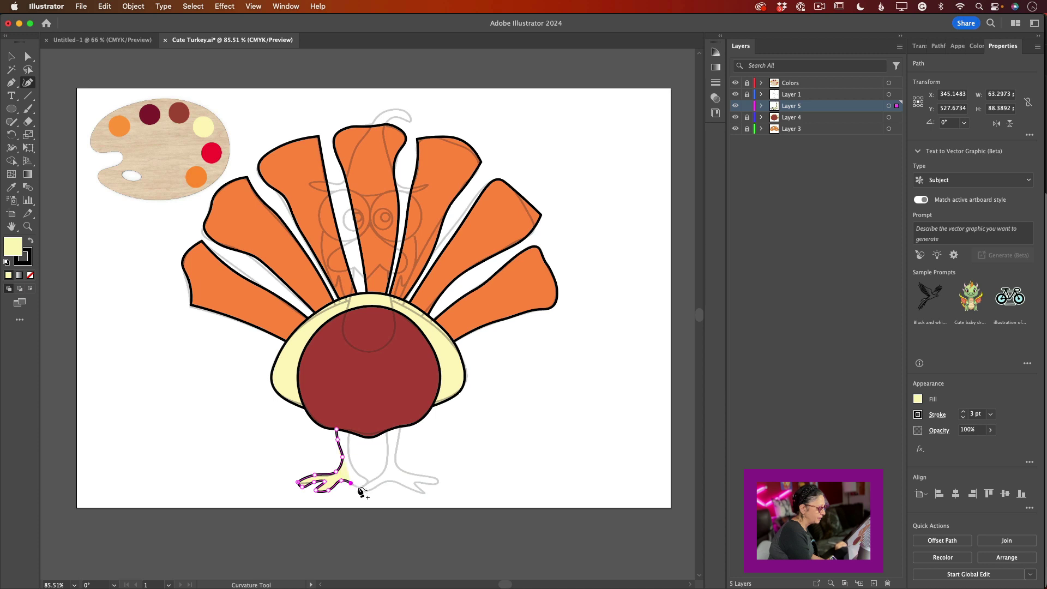
{"action": "left_click", "coordinate": [363, 486]}
{"action": "left_click", "coordinate": [370, 482]}
{"action": "left_click", "coordinate": [362, 474]}
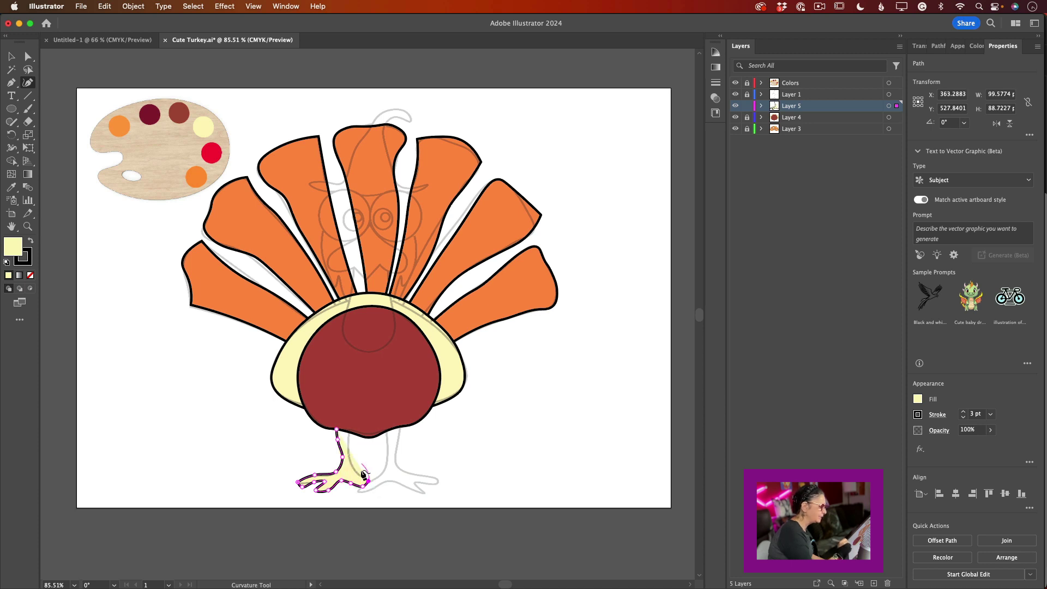
{"action": "left_click", "coordinate": [351, 463]}
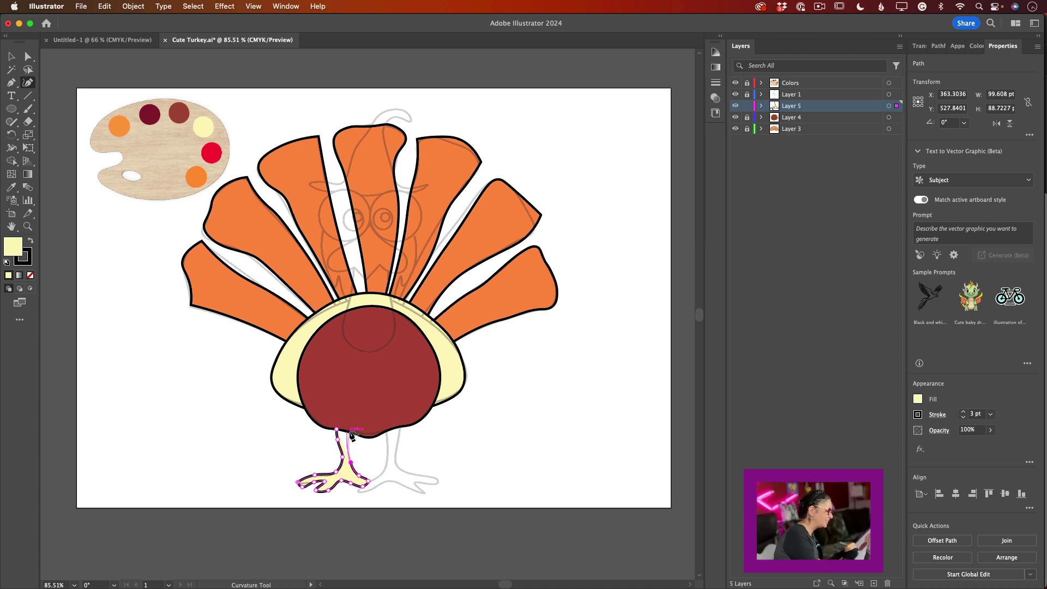
{"action": "left_click", "coordinate": [346, 431]}
{"action": "left_click", "coordinate": [337, 429]}
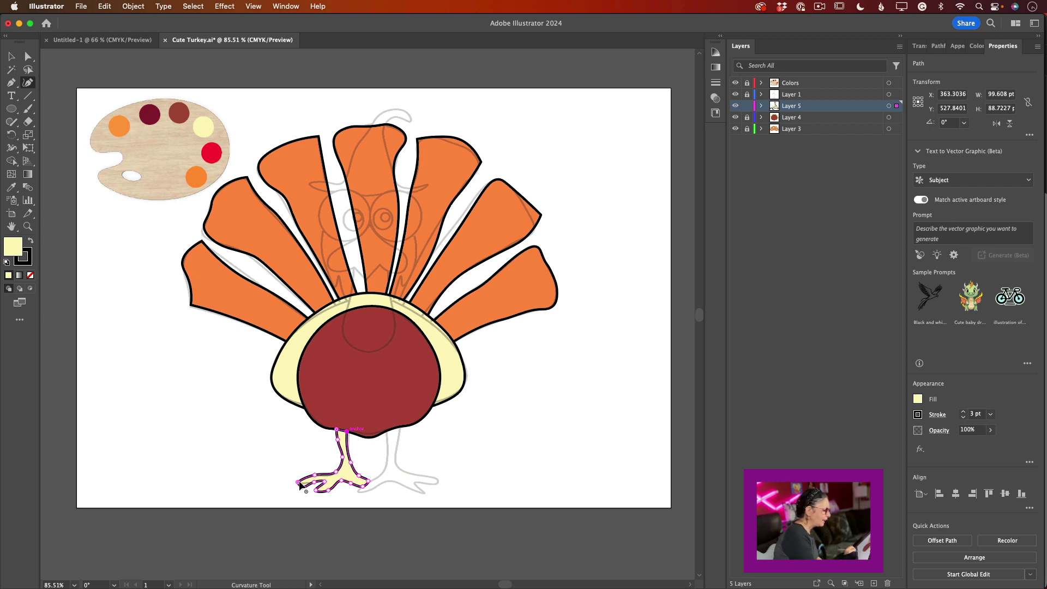
{"action": "left_click_drag", "start_coordinate": [298, 477], "coordinate": [302, 483]}
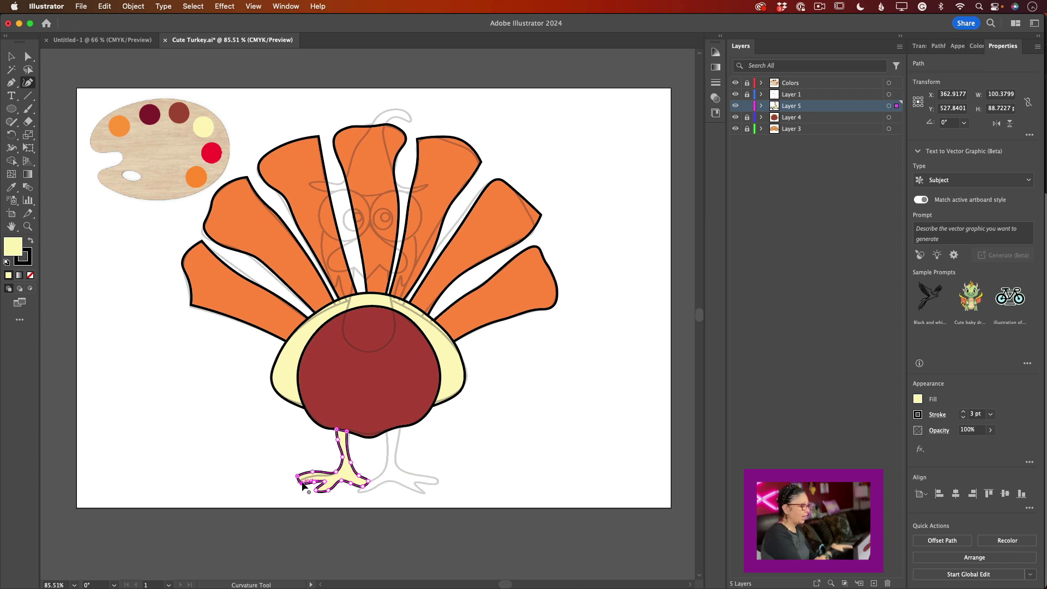
- Fill the left leg with the palette's lower orange and give it a 3 pt black stroke
{"action": "left_click", "coordinate": [11, 188]}
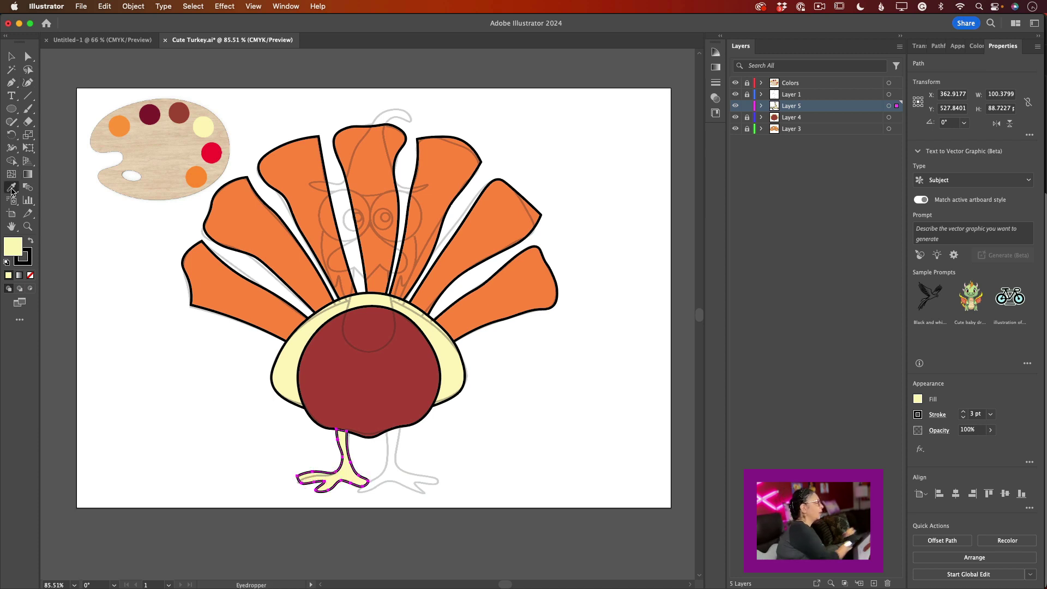
{"action": "left_click", "coordinate": [199, 175]}
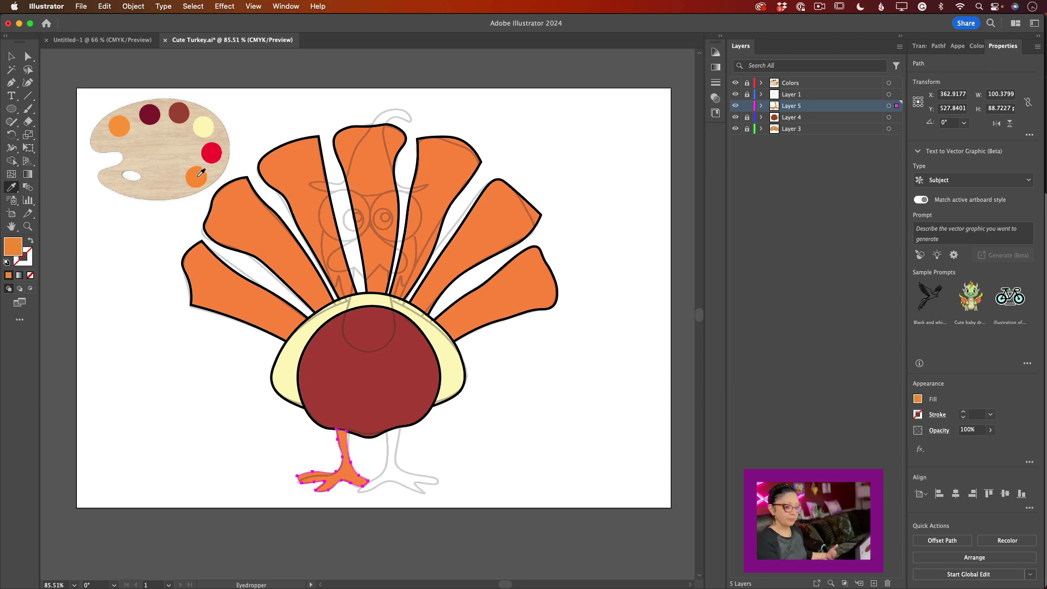
{"action": "left_click", "coordinate": [918, 415]}
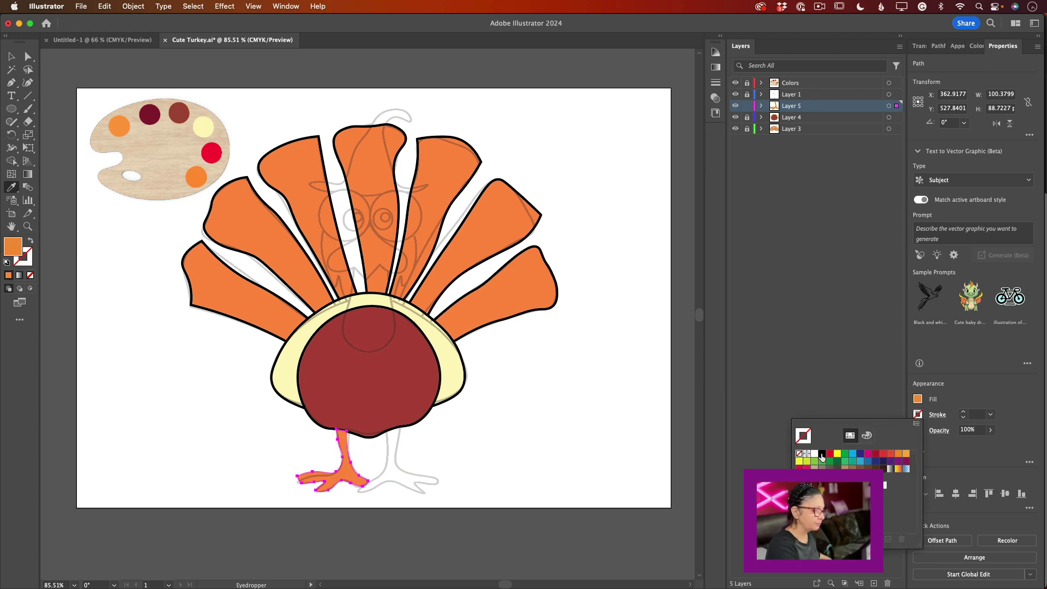
{"action": "left_click", "coordinate": [822, 457]}
{"action": "left_click", "coordinate": [963, 412]}
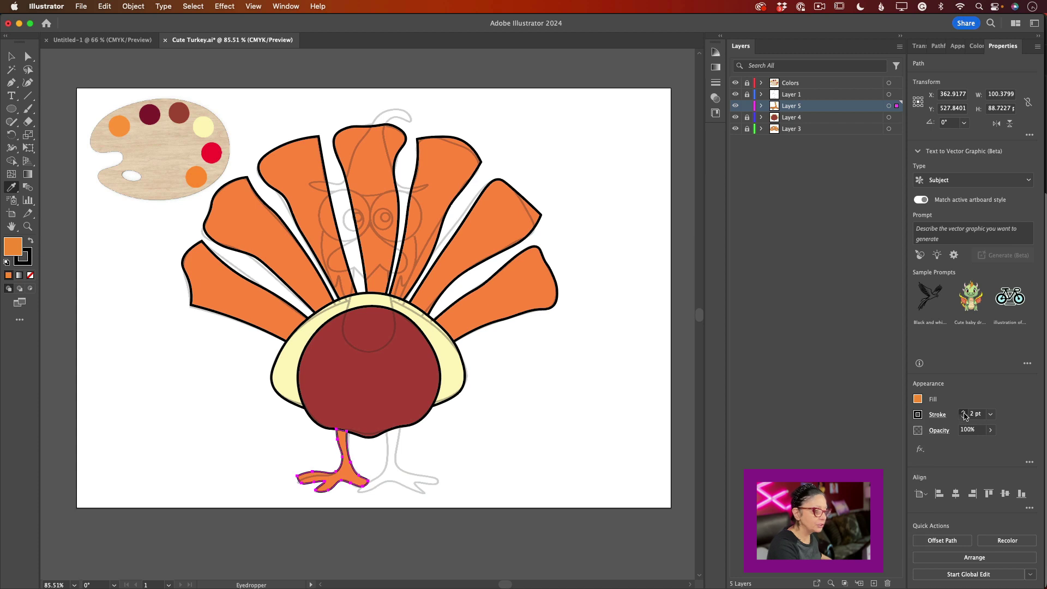
{"action": "left_click", "coordinate": [963, 412]}
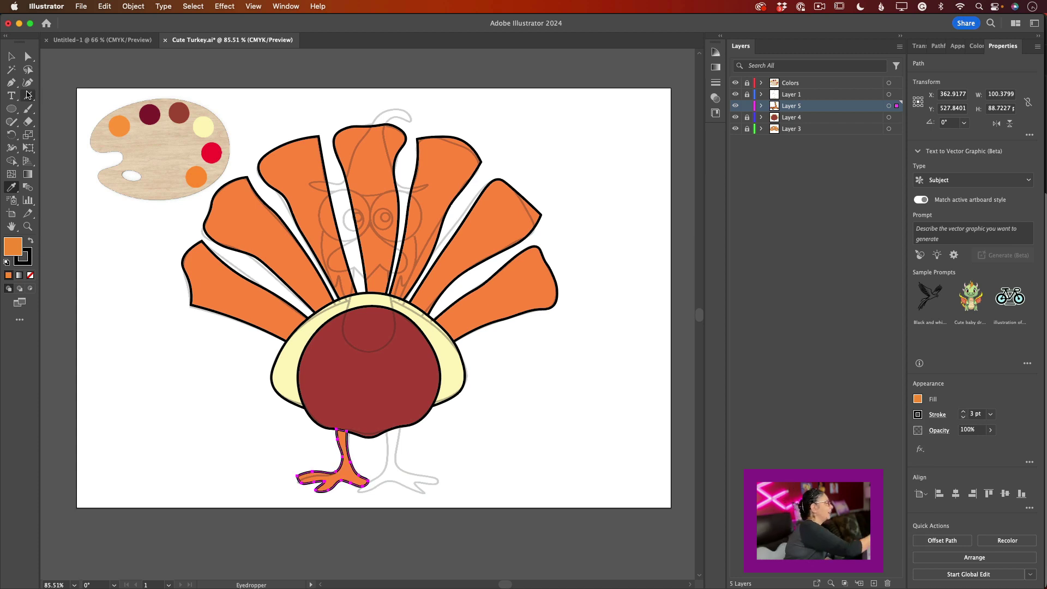
- Trace the turkey's right leg and foot with the Curvature tool as a closed orange shape about 112 by 96 pt, then deselect it
{"action": "left_click", "coordinate": [28, 82]}
{"action": "left_click", "coordinate": [386, 431]}
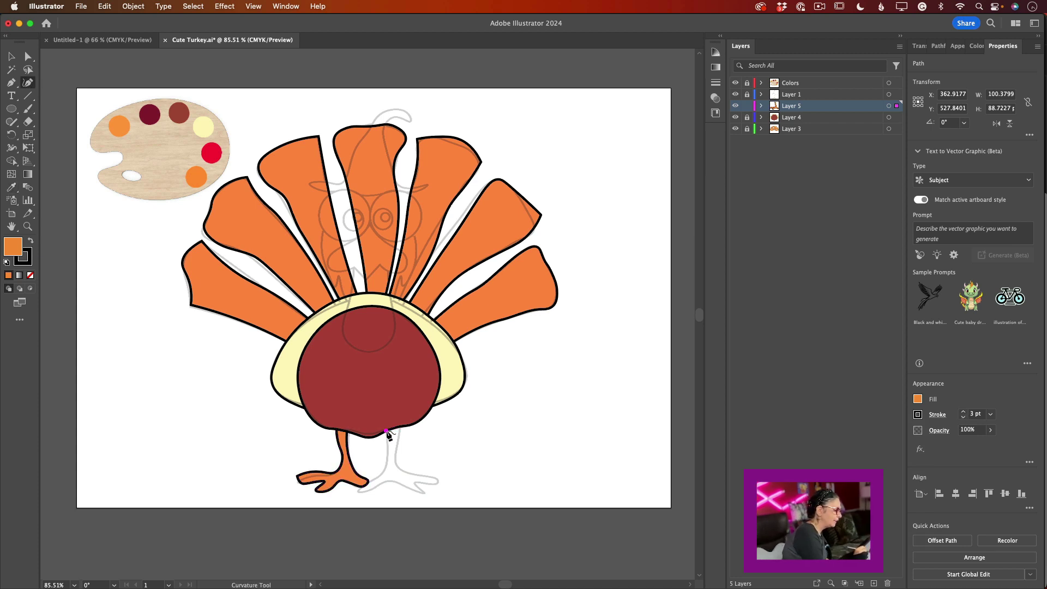
{"action": "left_click", "coordinate": [387, 442]}
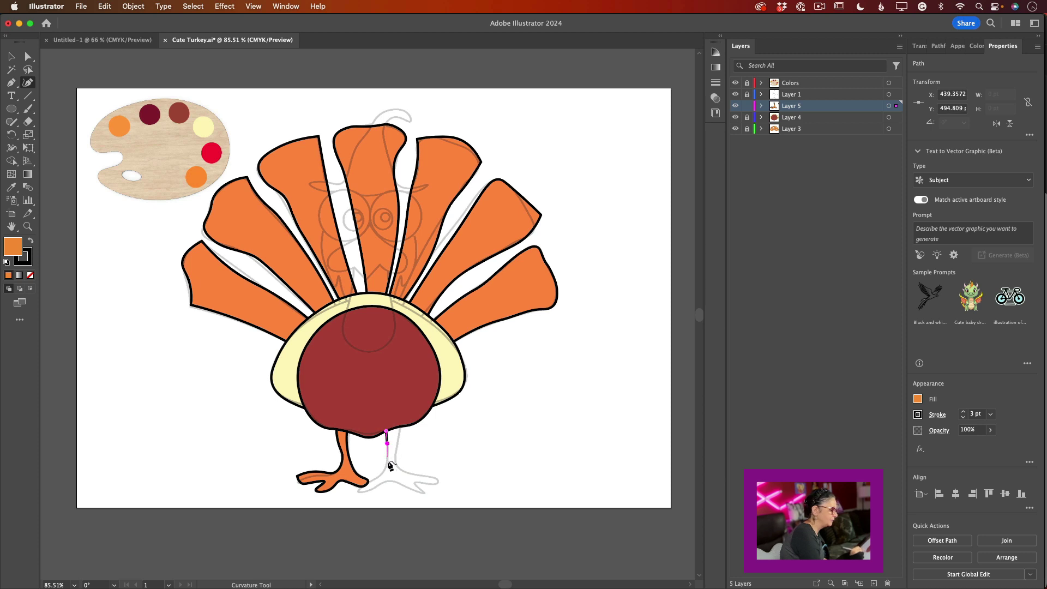
{"action": "left_click", "coordinate": [387, 466]}
{"action": "left_click", "coordinate": [378, 477]}
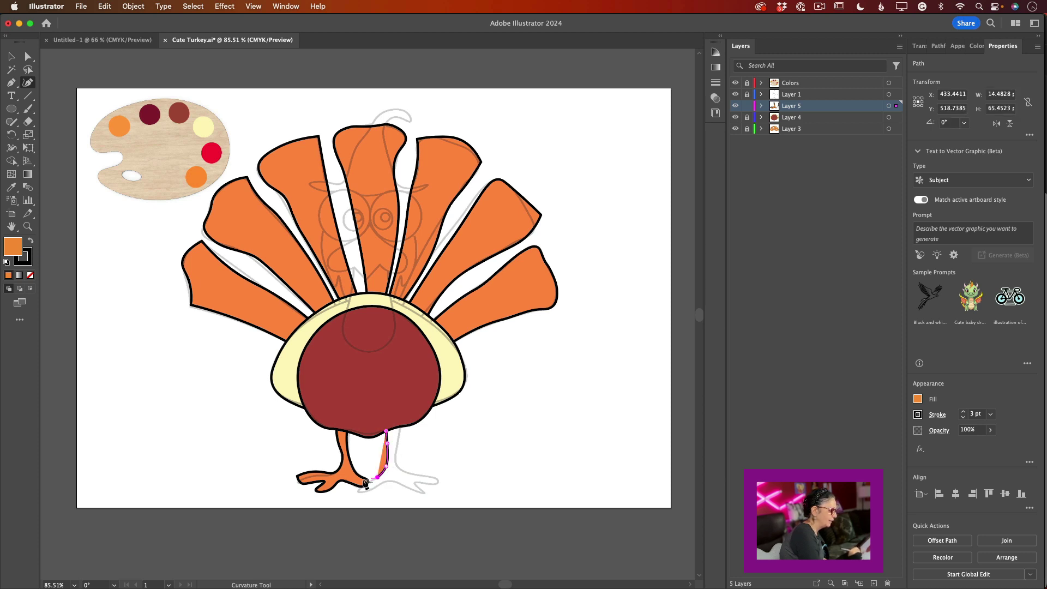
{"action": "left_click", "coordinate": [360, 480]}
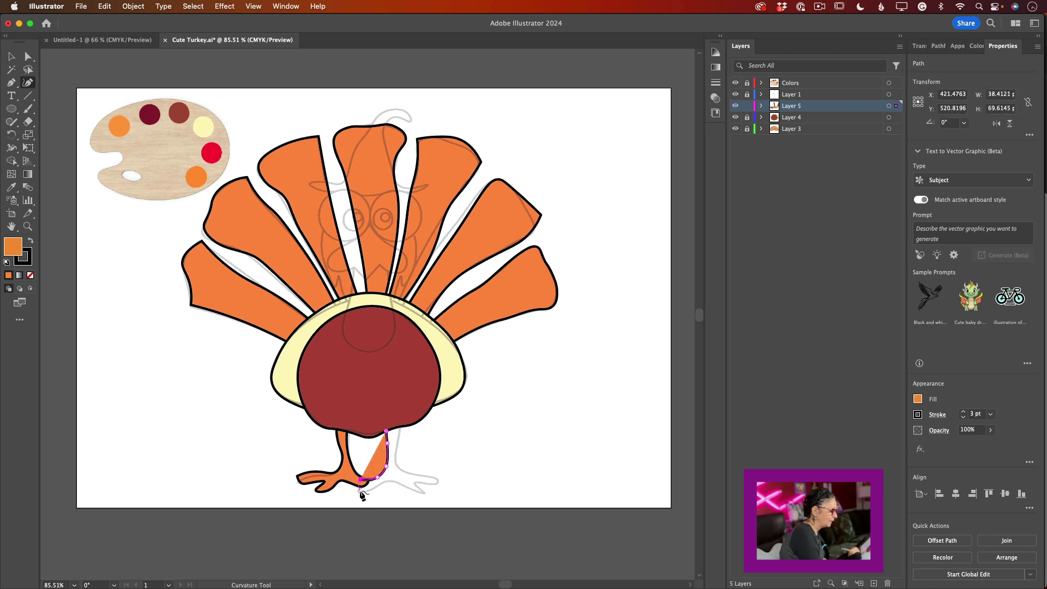
{"action": "left_click", "coordinate": [359, 489]}
{"action": "left_click", "coordinate": [374, 487]}
{"action": "left_click", "coordinate": [390, 480]}
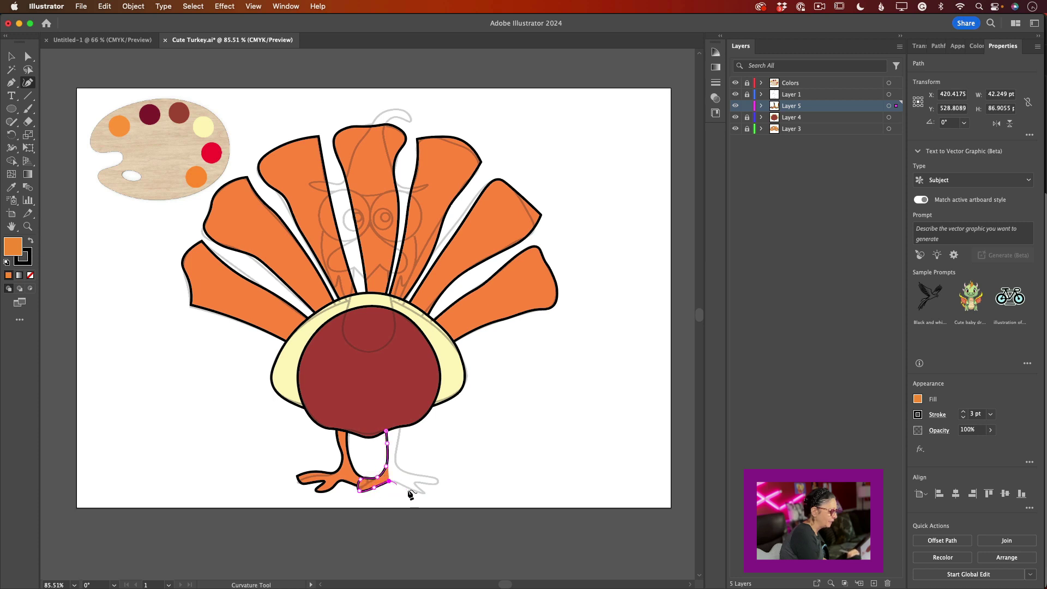
{"action": "left_click", "coordinate": [406, 487]}
{"action": "left_click", "coordinate": [425, 494]}
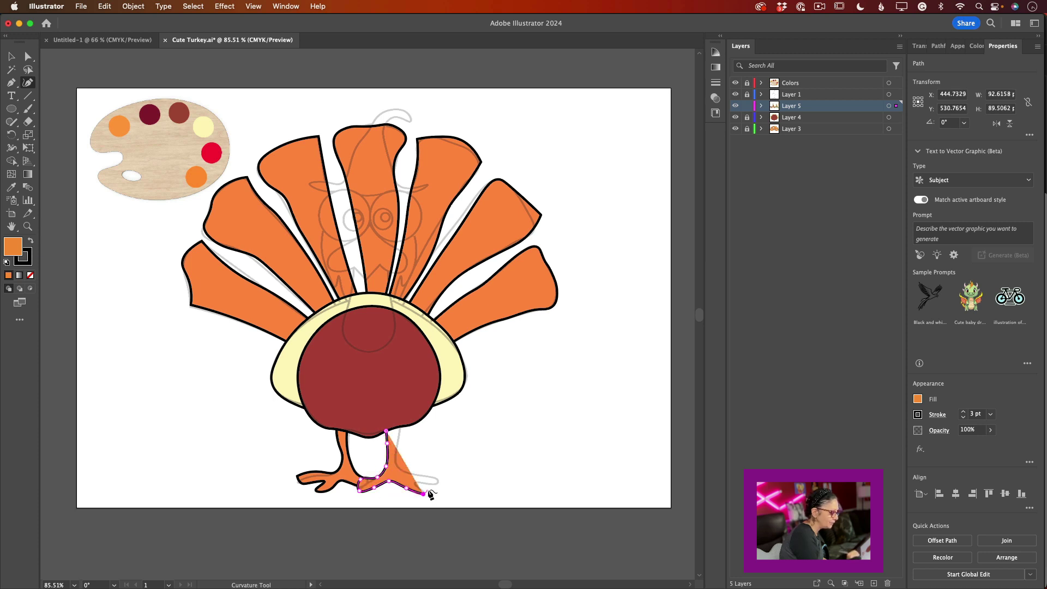
{"action": "left_click", "coordinate": [416, 483]}
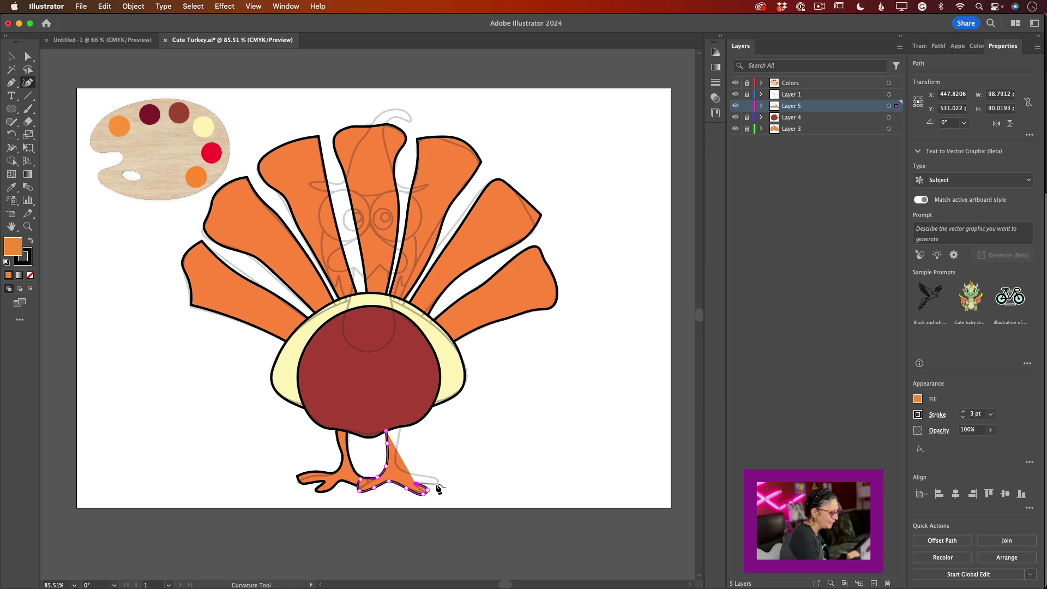
{"action": "left_click", "coordinate": [436, 484]}
{"action": "left_click", "coordinate": [437, 479]}
{"action": "left_click", "coordinate": [418, 475]}
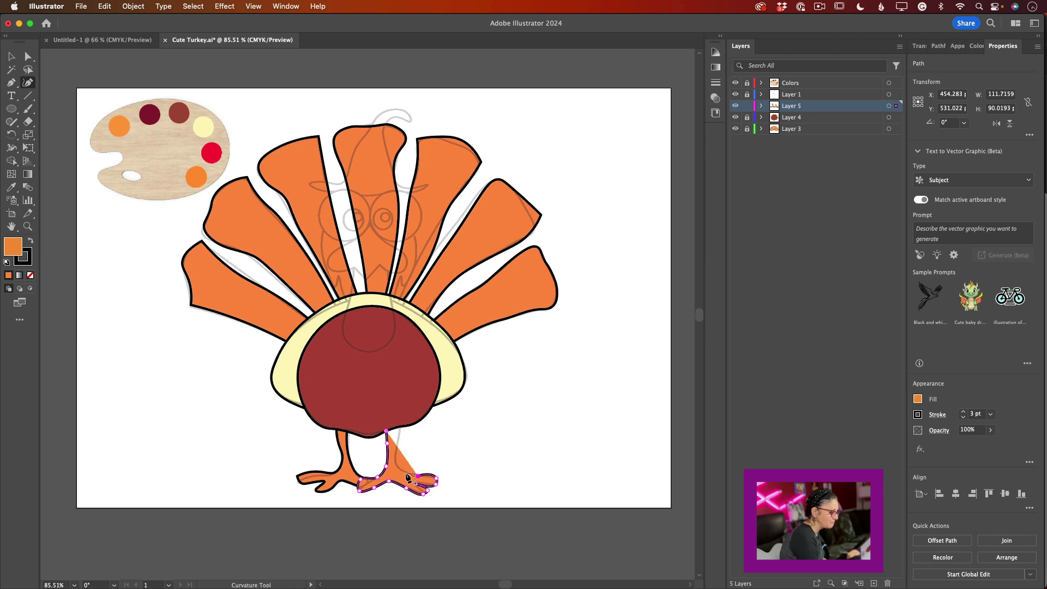
{"action": "left_click", "coordinate": [398, 469]}
{"action": "left_click", "coordinate": [396, 452]}
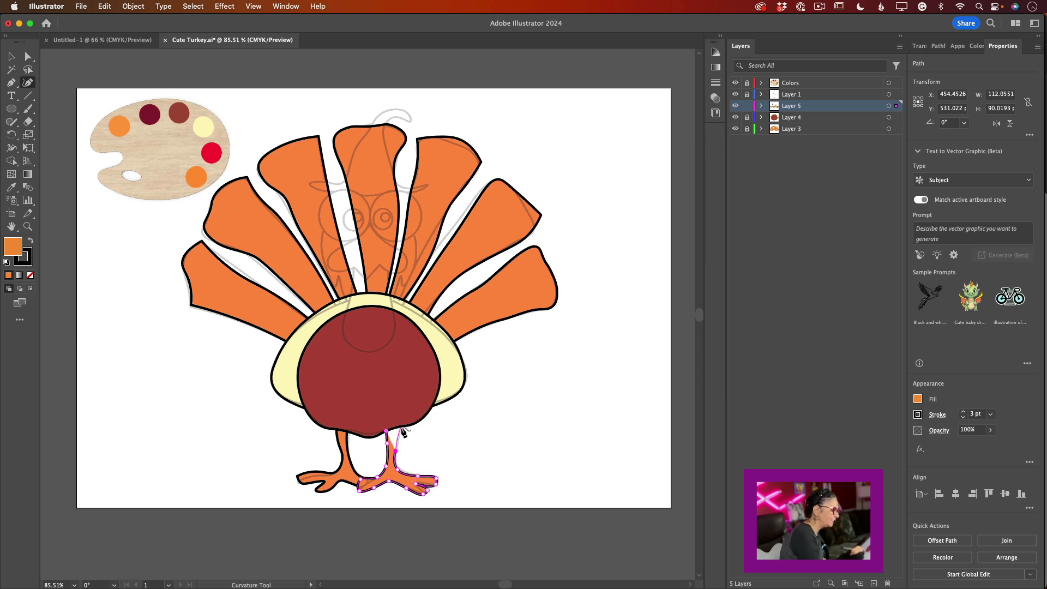
{"action": "left_click", "coordinate": [400, 426]}
{"action": "left_click", "coordinate": [386, 430]}
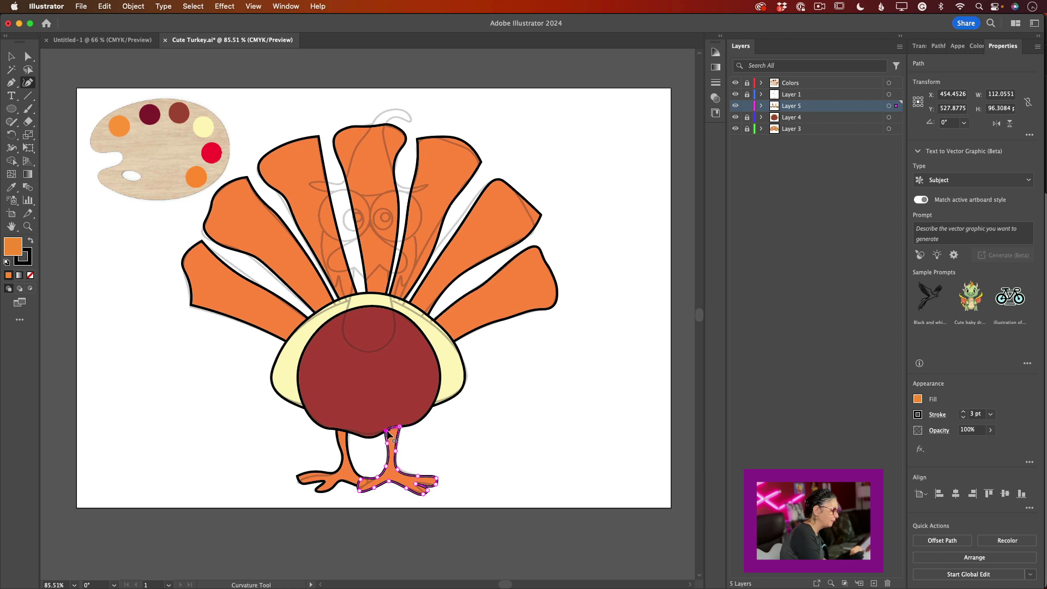
{"action": "left_click_drag", "start_coordinate": [388, 431], "coordinate": [389, 437]}
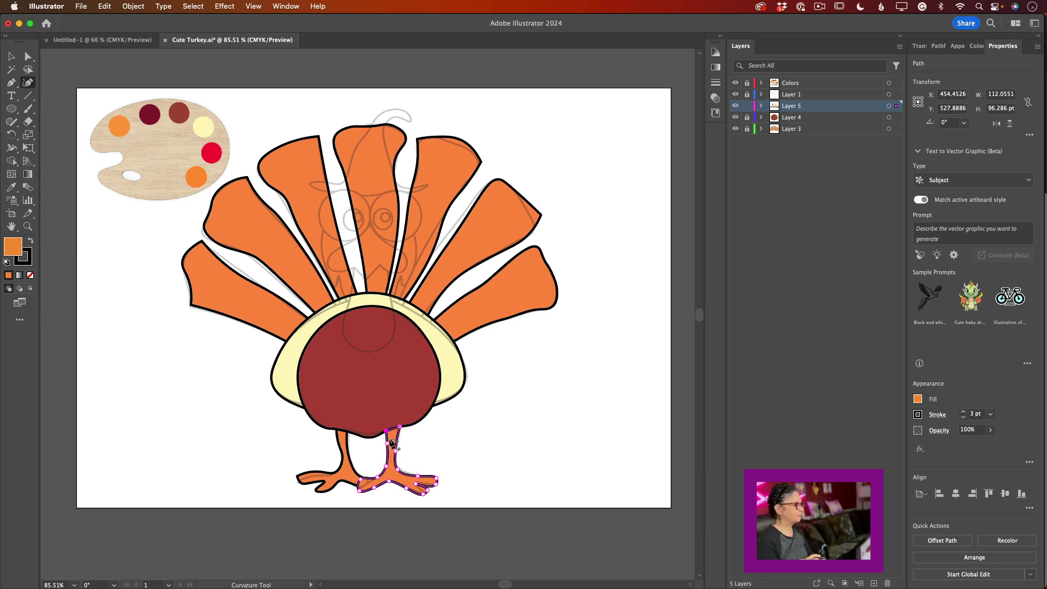
{"action": "key", "text": "super+shift+a"}
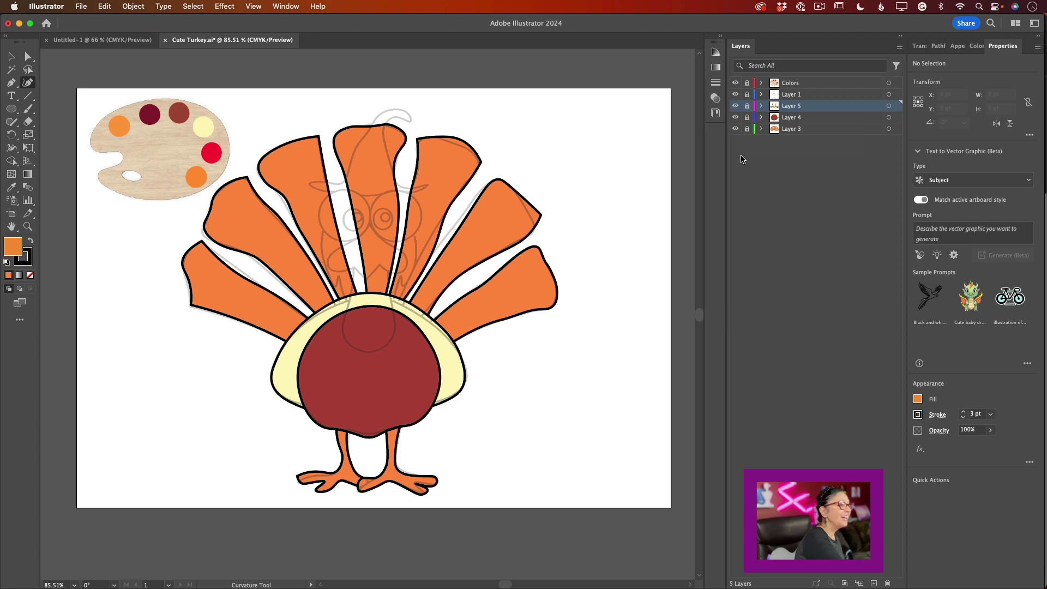
- Check the artwork with the sketch layer temporarily hidden, and add a new layer above the legs layer, Layer 5
{"action": "left_click", "coordinate": [736, 94]}
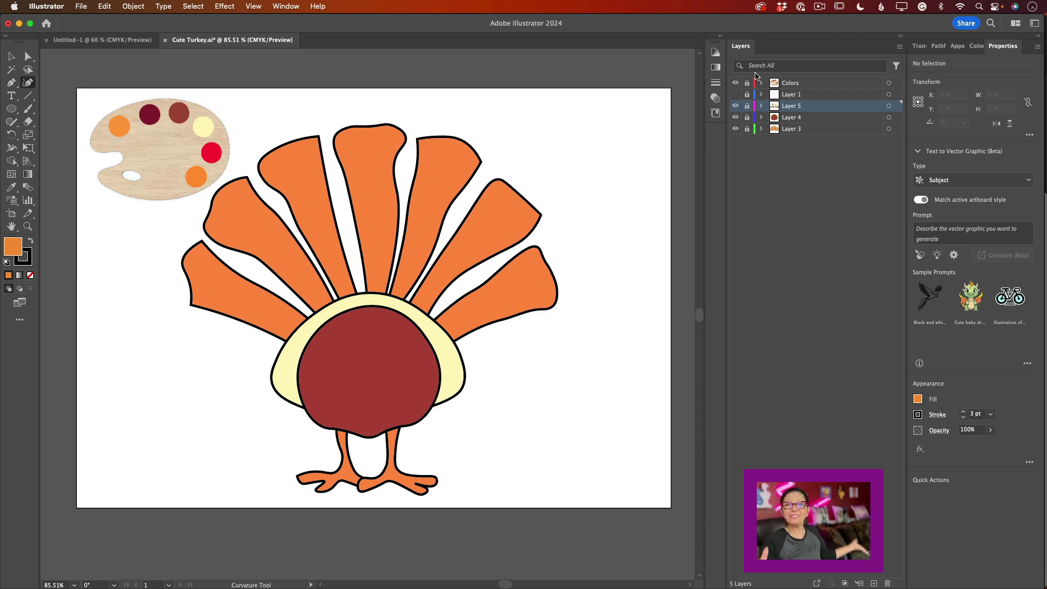
{"action": "left_click", "coordinate": [736, 95]}
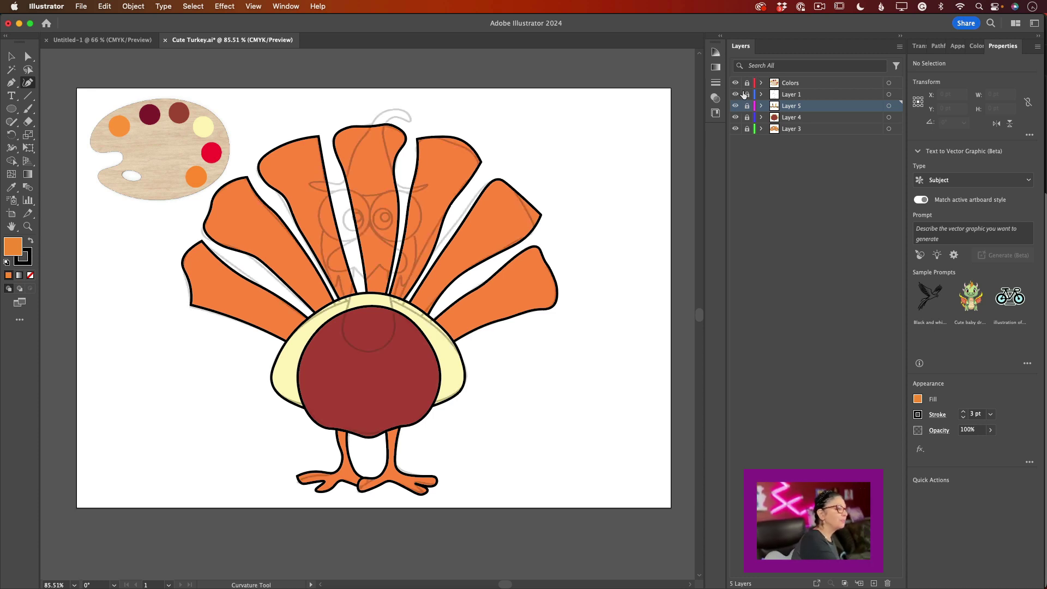
{"action": "left_click", "coordinate": [874, 583]}
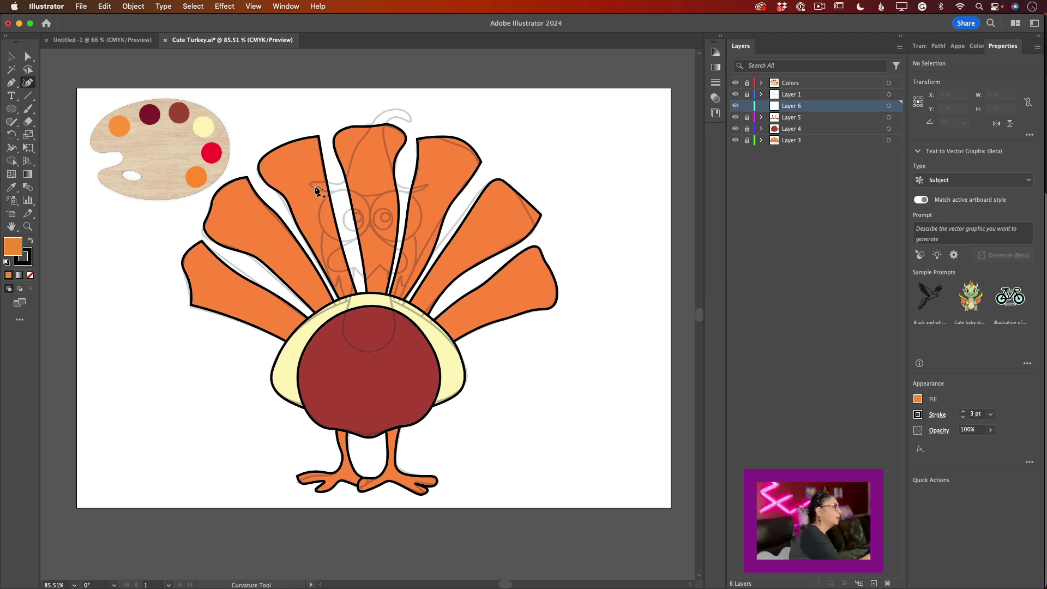
- Trace the hat's crown with the Curvature tool from its lower left side up around the curled tip and down its right side
{"action": "left_click", "coordinate": [343, 180]}
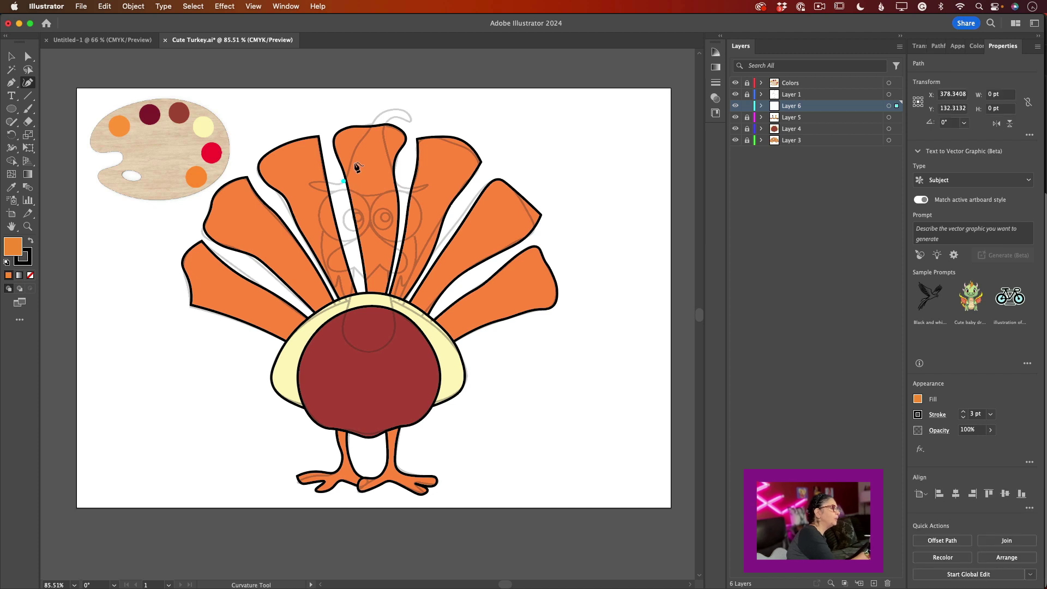
{"action": "left_click", "coordinate": [350, 159]}
{"action": "left_click", "coordinate": [363, 137]}
{"action": "left_click", "coordinate": [377, 116]}
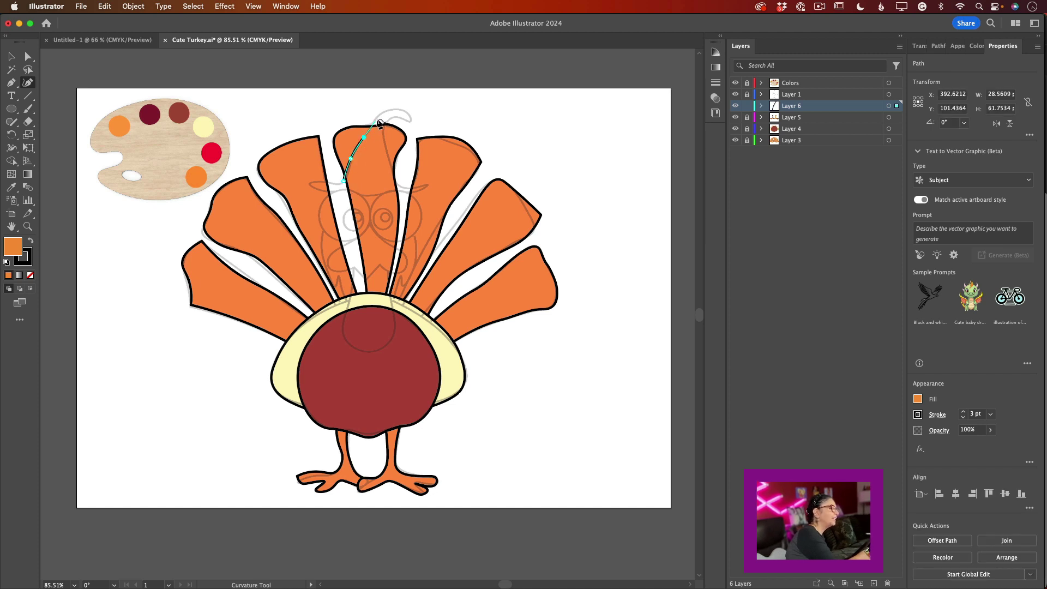
{"action": "left_click", "coordinate": [397, 108]}
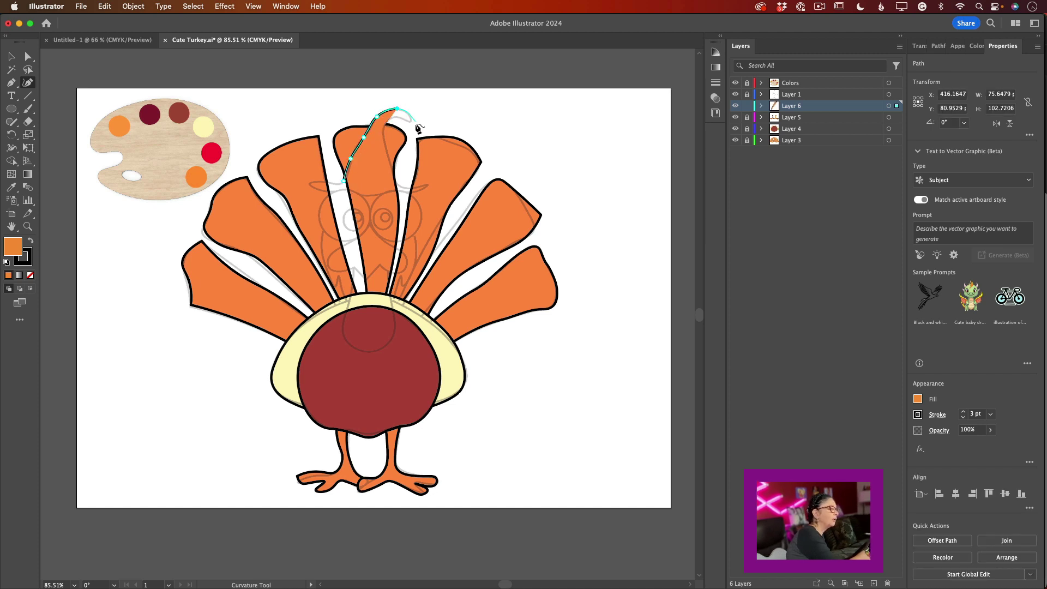
{"action": "left_click", "coordinate": [415, 124]}
{"action": "left_click", "coordinate": [395, 116]}
{"action": "left_click", "coordinate": [384, 132]}
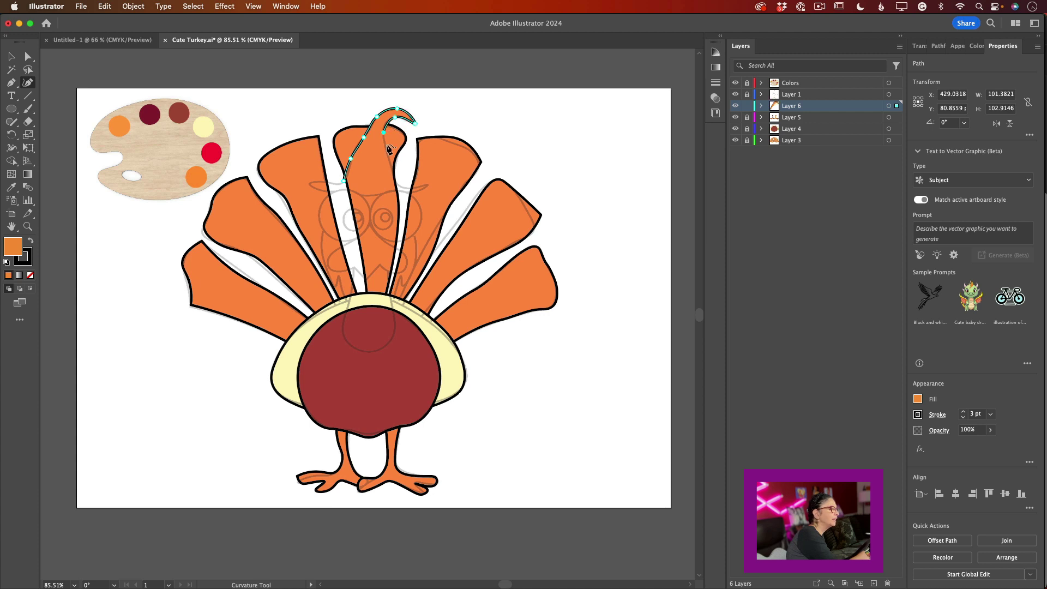
{"action": "left_click", "coordinate": [386, 150]}
{"action": "left_click", "coordinate": [393, 173]}
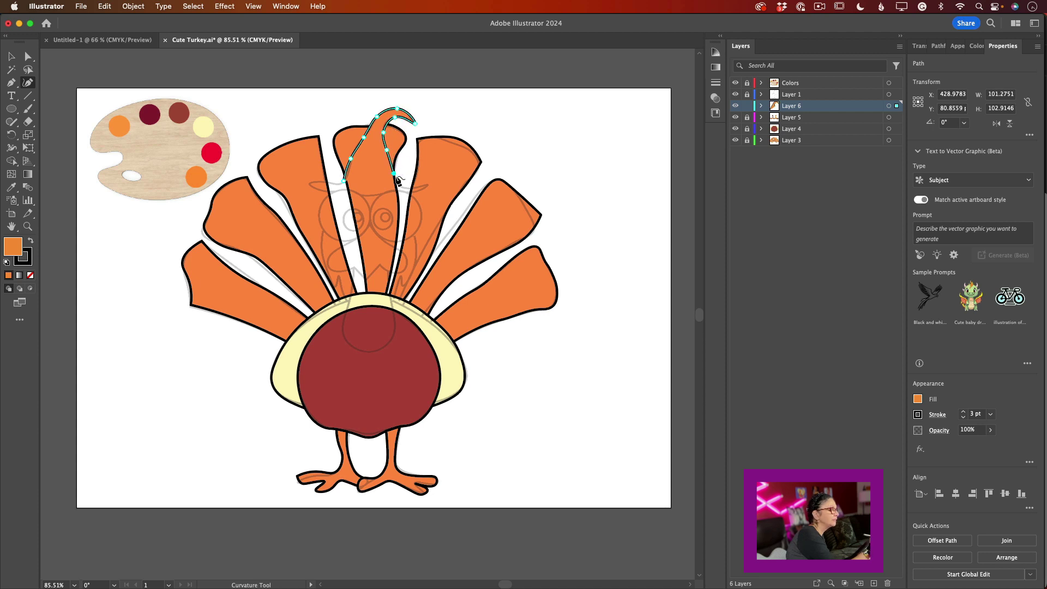
- Continue the path around the hat's brim and close it at the starting anchor as a shape about 171 by 124 pt
{"action": "left_click", "coordinate": [399, 183]}
{"action": "left_click", "coordinate": [420, 184]}
{"action": "left_click", "coordinate": [429, 180]}
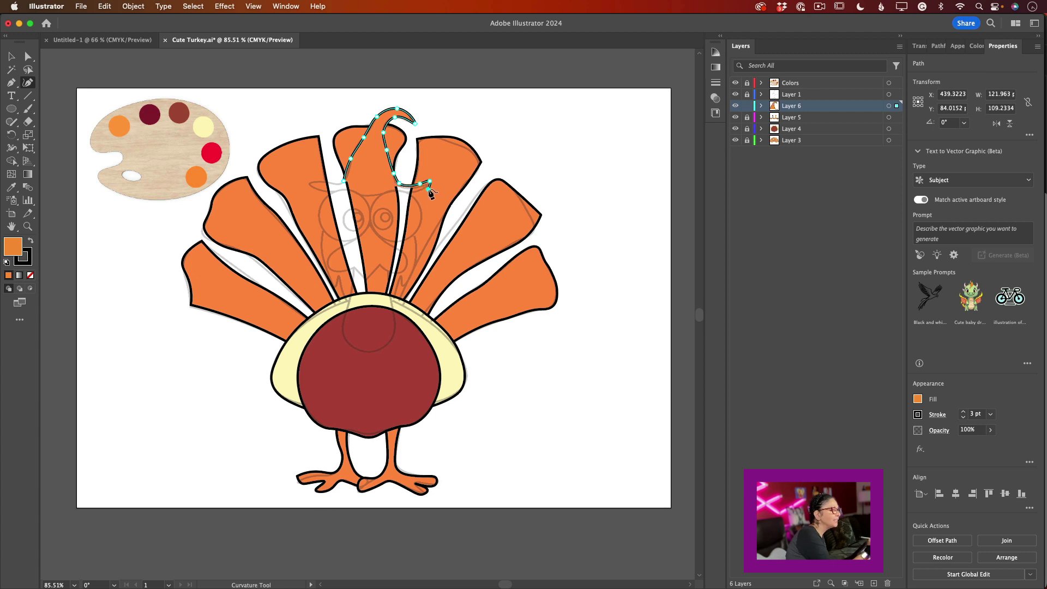
{"action": "left_click", "coordinate": [410, 193]}
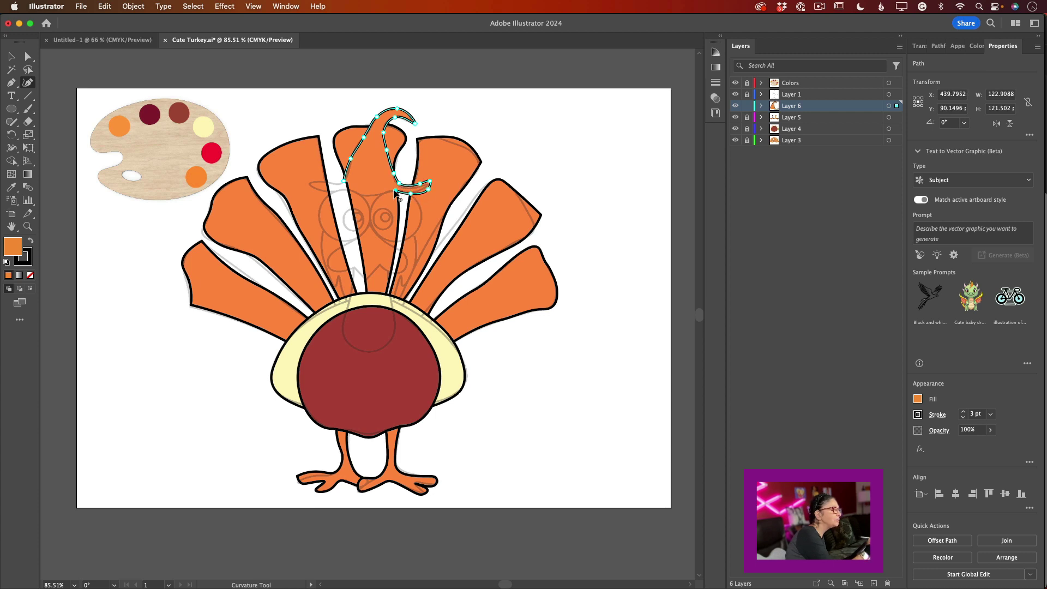
{"action": "left_click", "coordinate": [395, 190]}
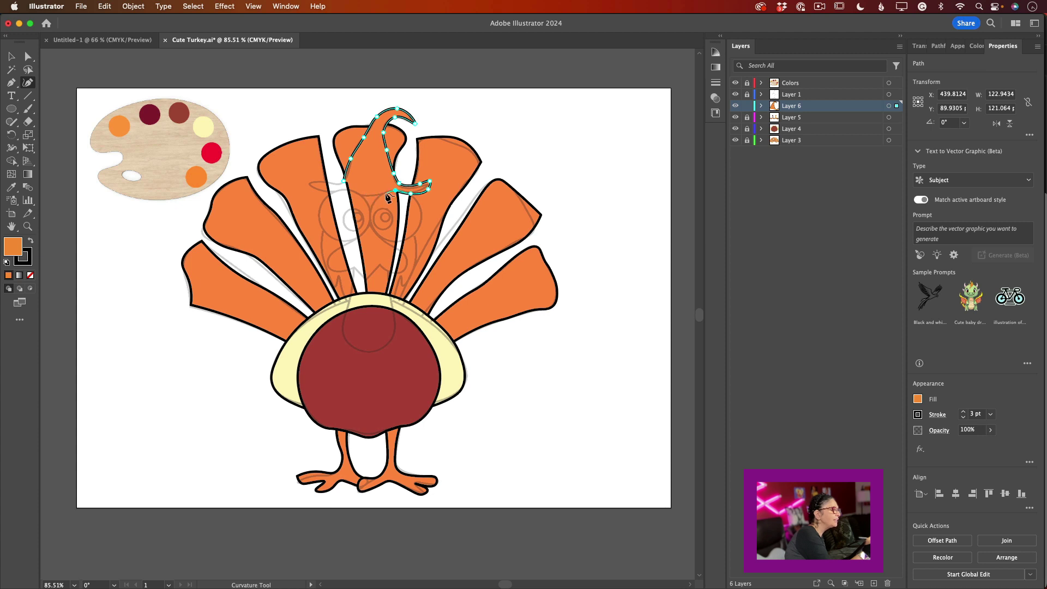
{"action": "left_click", "coordinate": [384, 193]}
{"action": "left_click", "coordinate": [362, 195]}
{"action": "left_click", "coordinate": [331, 193]}
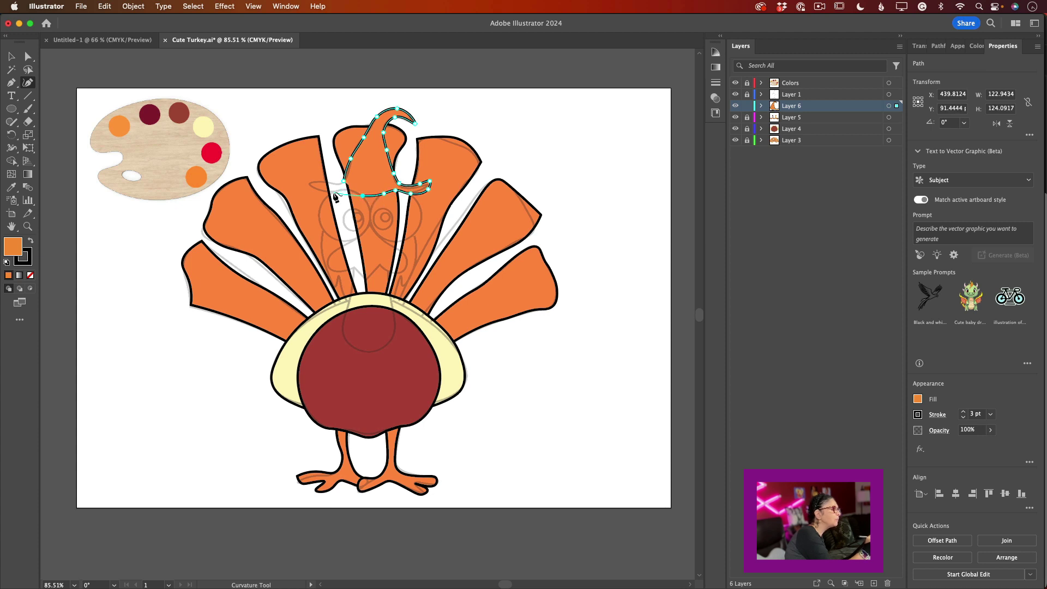
{"action": "left_click", "coordinate": [309, 185]}
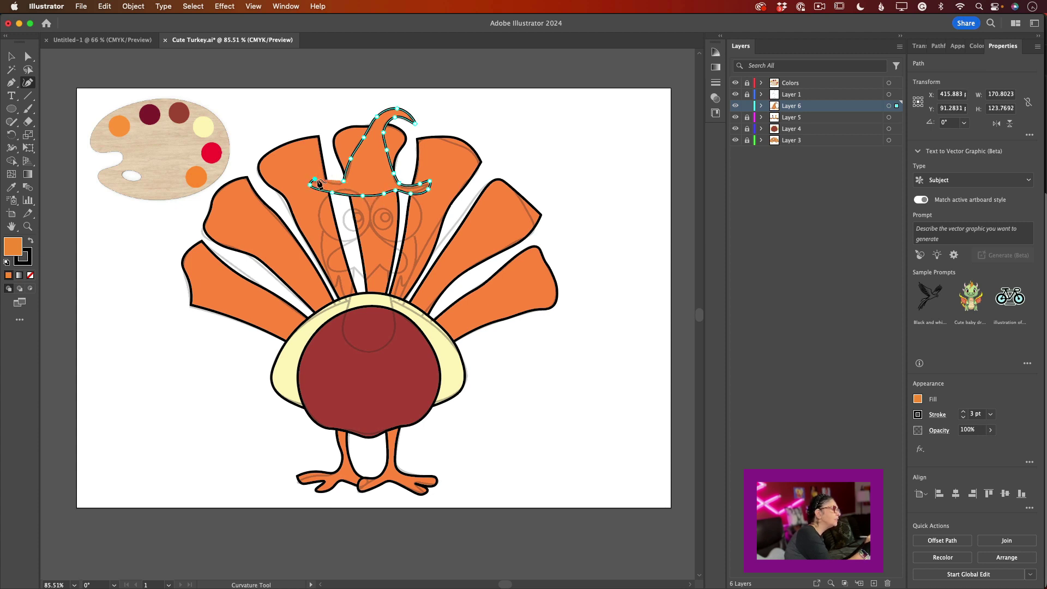
{"action": "left_click", "coordinate": [314, 178]}
{"action": "left_click", "coordinate": [331, 181]}
{"action": "left_click", "coordinate": [344, 182]}
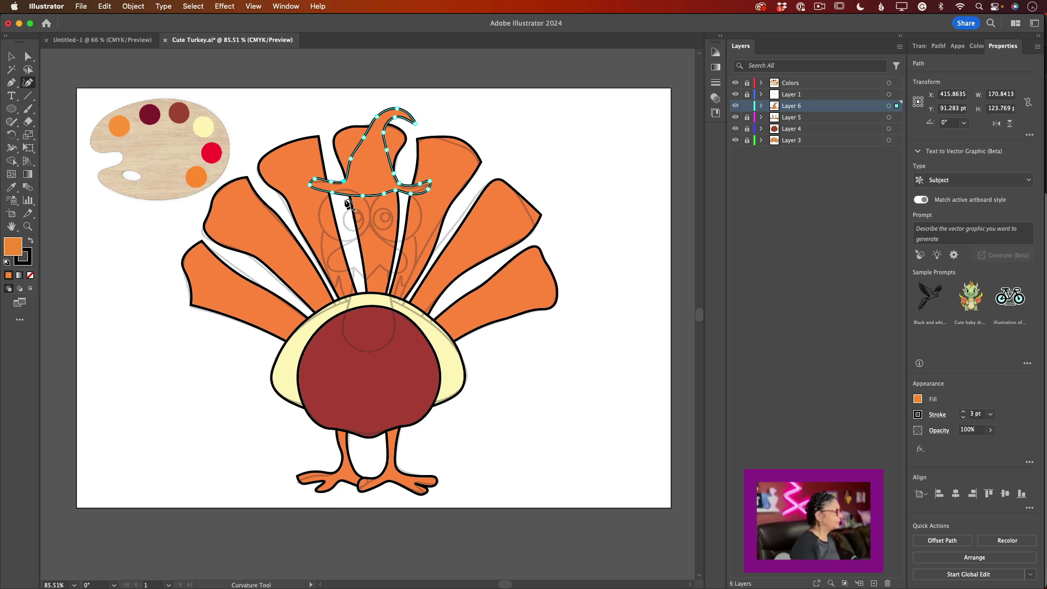
- Fill the hat with the palette's dark maroon and give it a 3 pt black stroke
{"action": "left_click", "coordinate": [13, 188]}
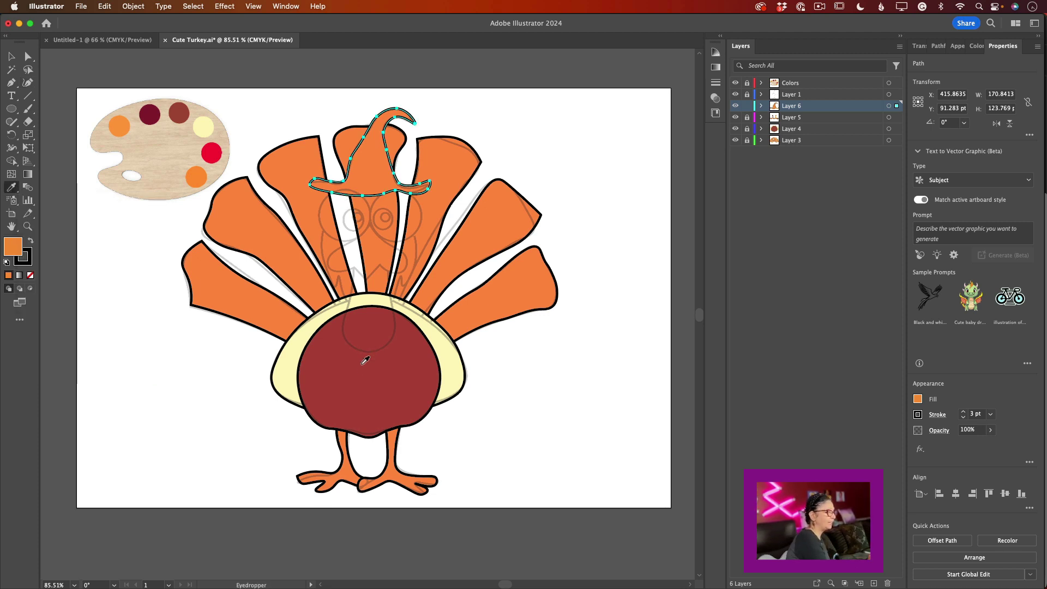
{"action": "left_click", "coordinate": [152, 108]}
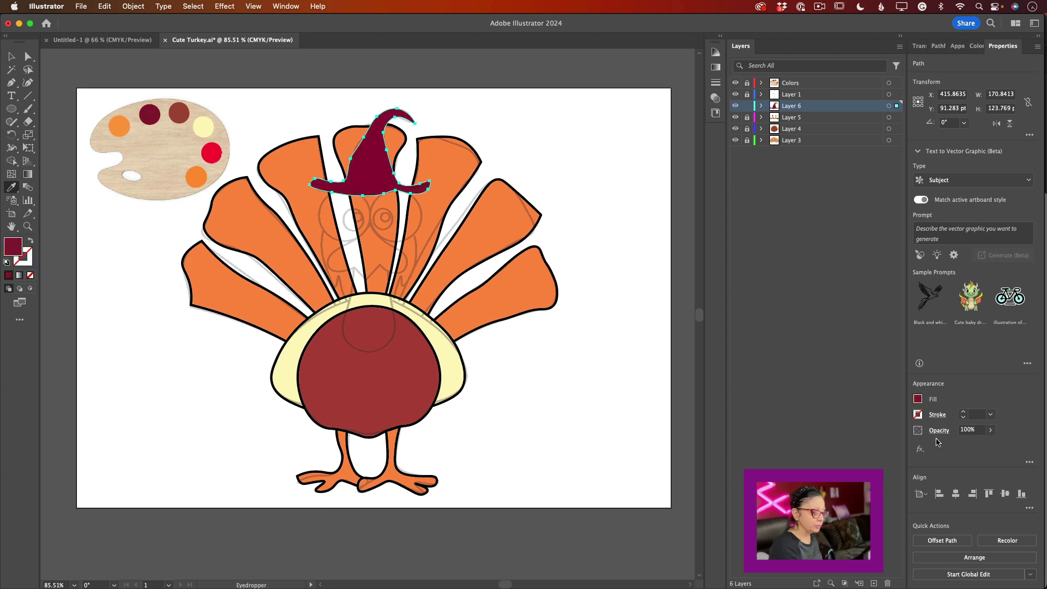
{"action": "left_click", "coordinate": [919, 414]}
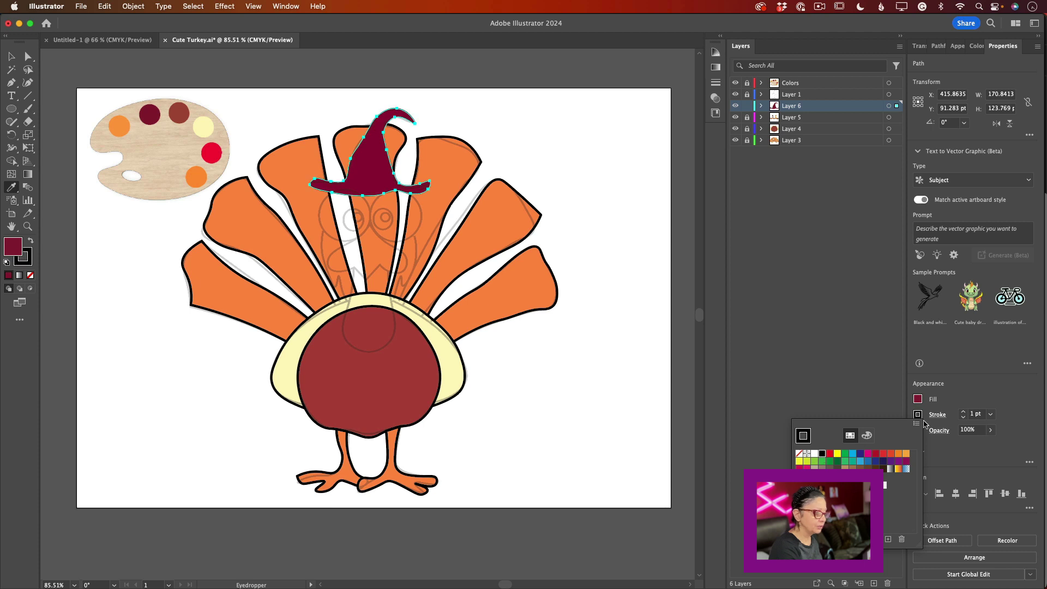
{"action": "left_click", "coordinate": [963, 412]}
{"action": "left_click", "coordinate": [963, 412]}
{"action": "left_click", "coordinate": [963, 412]}
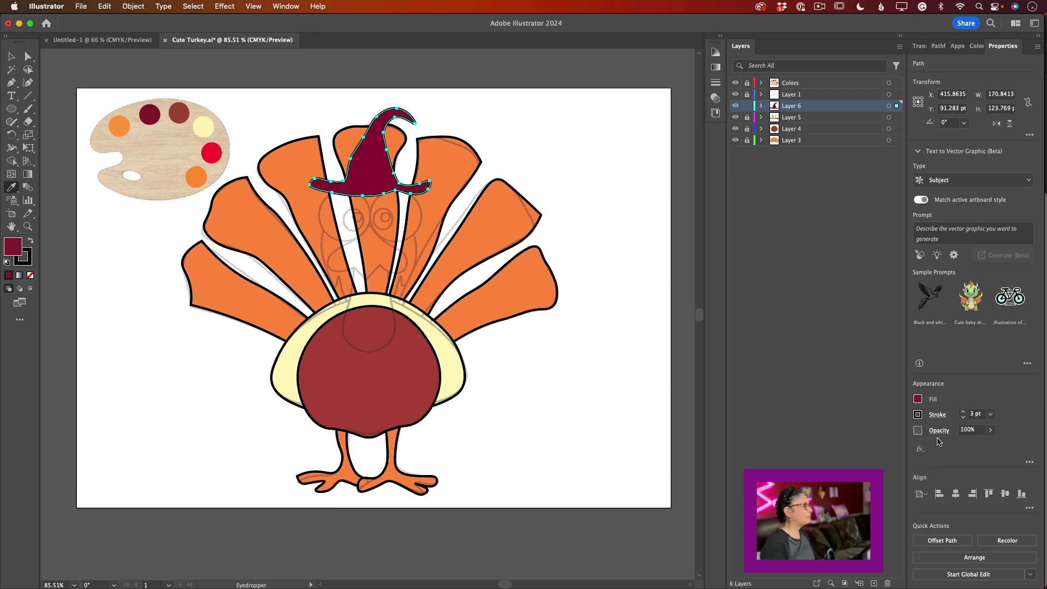
- Draw a closed four-cornered hat band about 56 by 12 pt across the crown's base with the Curvature tool
{"action": "left_click", "coordinate": [28, 226]}
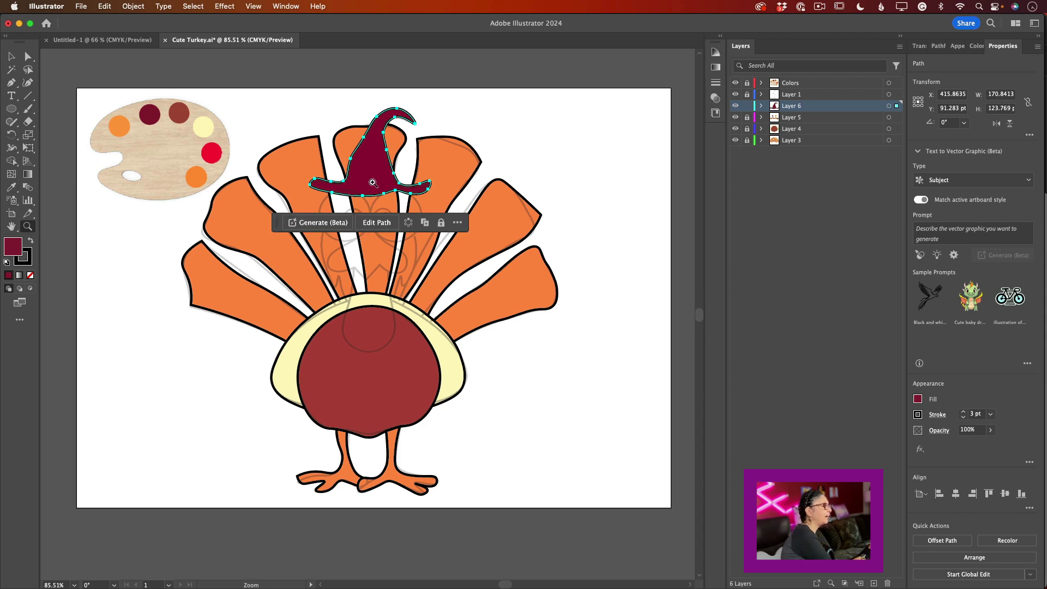
{"action": "left_click_drag", "start_coordinate": [376, 184], "coordinate": [490, 312]}
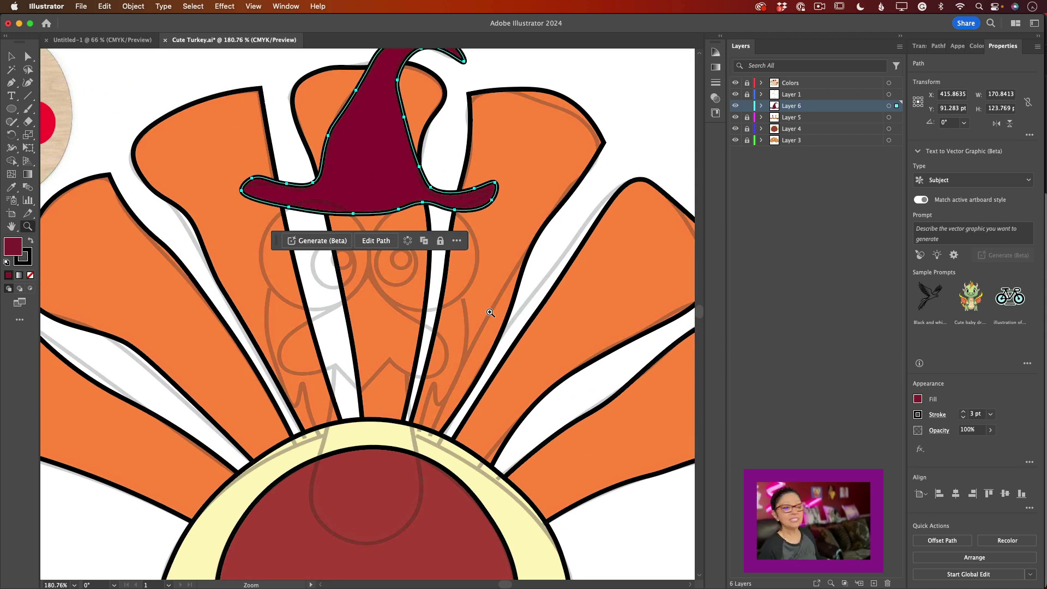
{"action": "left_click", "coordinate": [27, 86]}
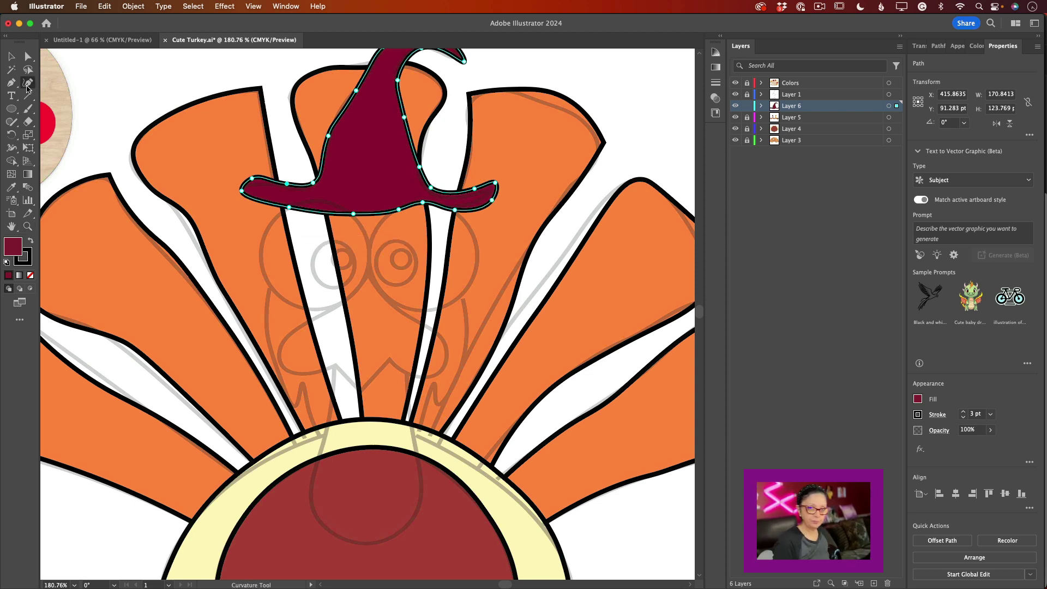
{"action": "left_click", "coordinate": [333, 174]}
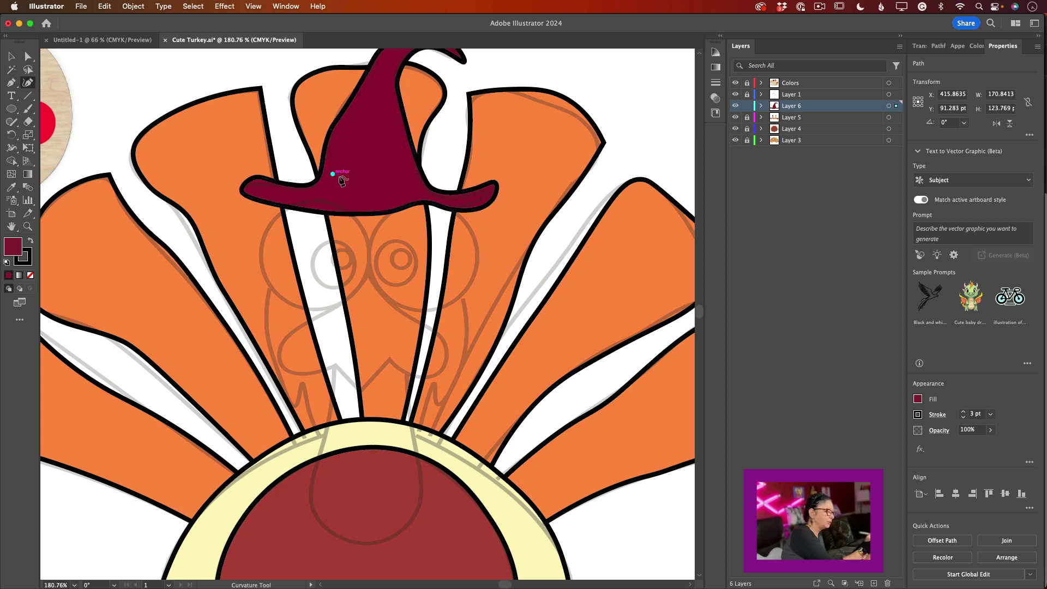
{"action": "left_click", "coordinate": [415, 173]}
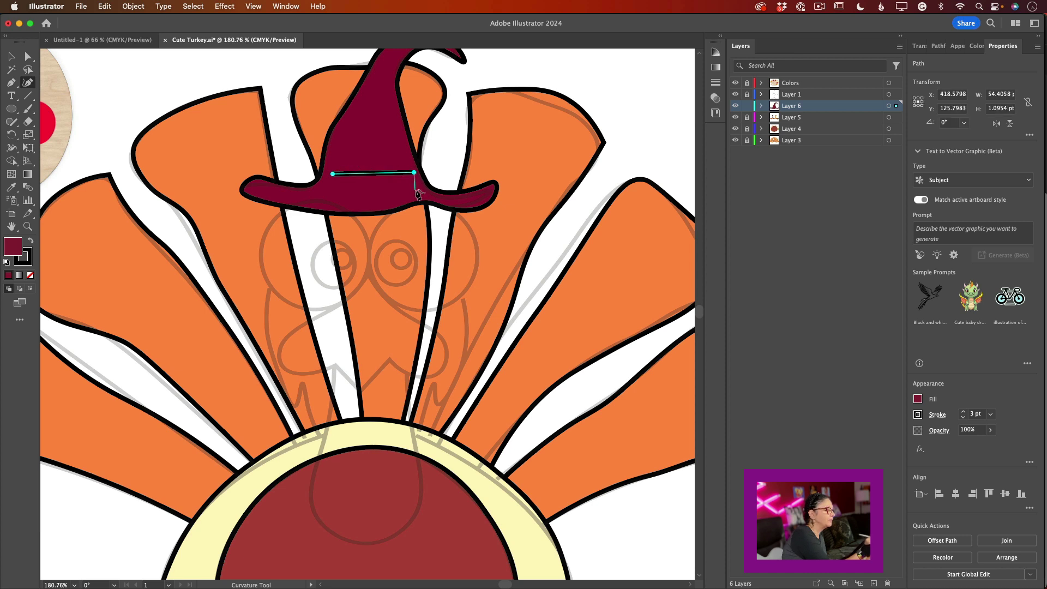
{"action": "left_click", "coordinate": [415, 190]}
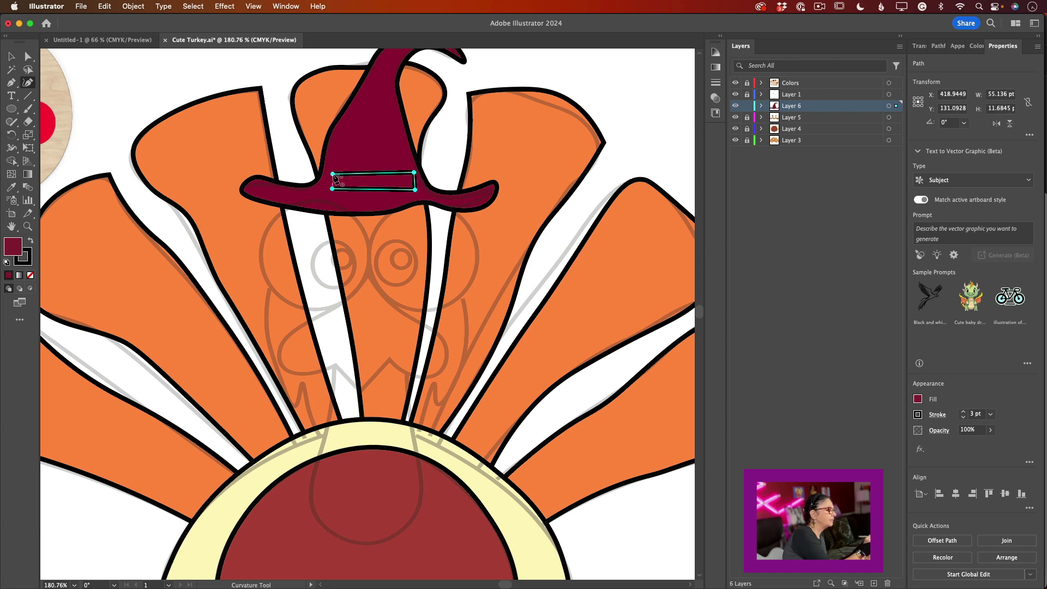
{"action": "left_click", "coordinate": [332, 188]}
{"action": "left_click", "coordinate": [333, 174]}
{"action": "double_click", "coordinate": [333, 175]}
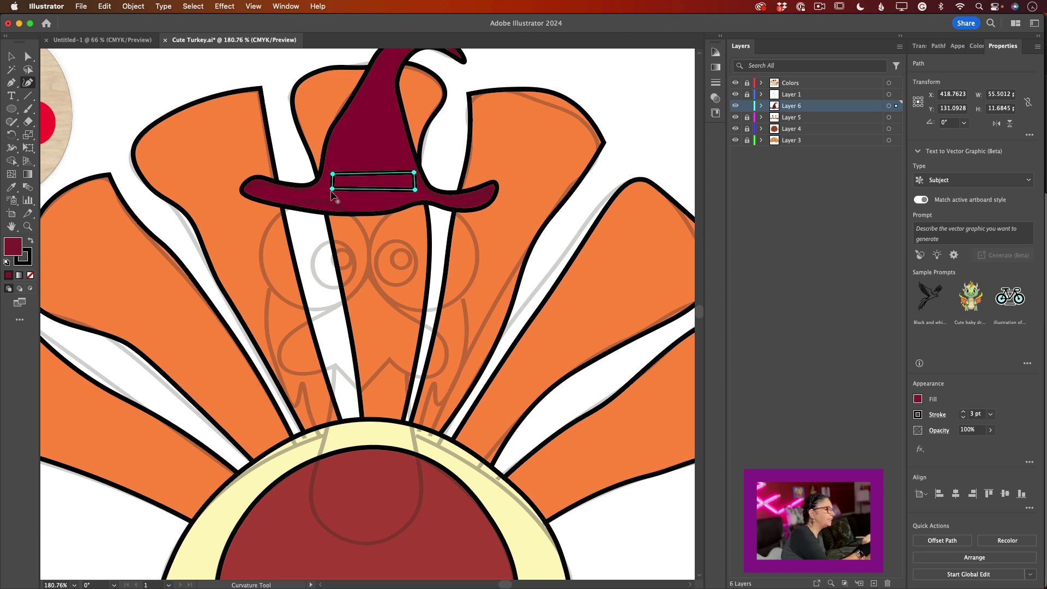
- Fill the hat band with the palette's bright red and give it a 3 pt black stroke
{"action": "left_click", "coordinate": [18, 186]}
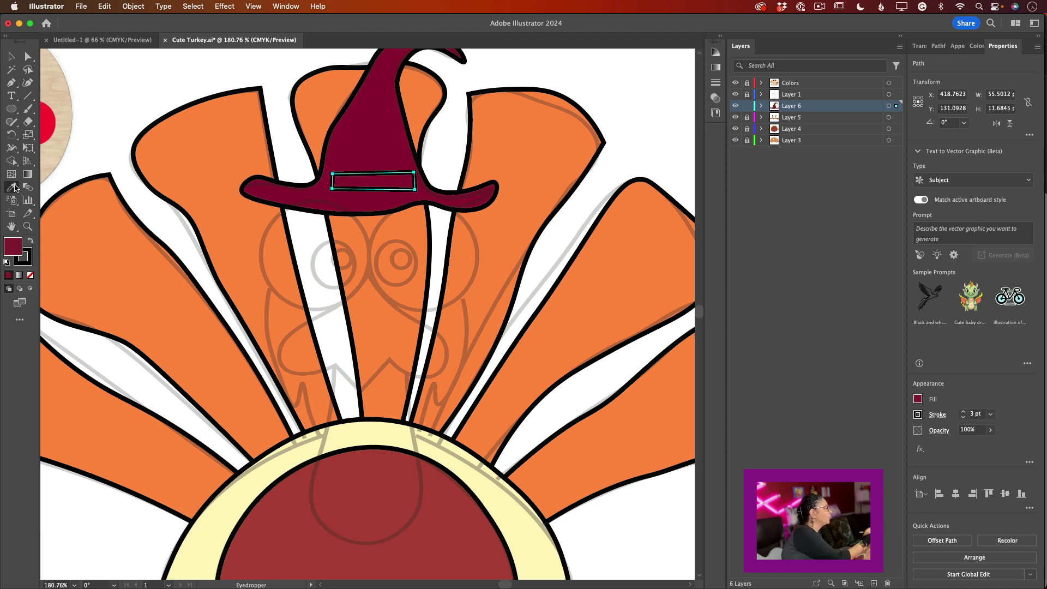
{"action": "left_click", "coordinate": [51, 120]}
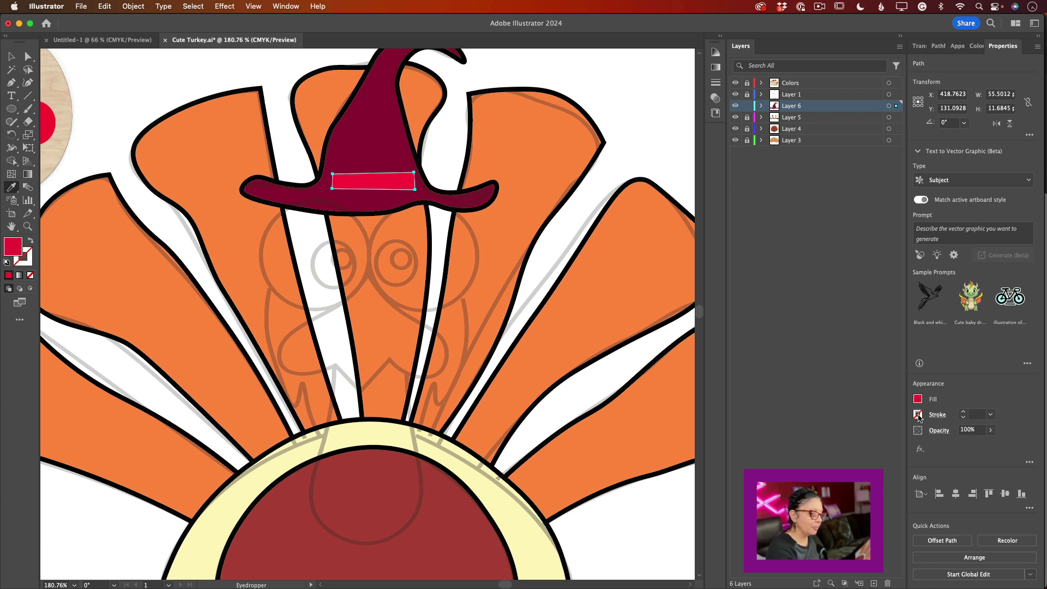
{"action": "left_click", "coordinate": [917, 415]}
{"action": "left_click", "coordinate": [823, 454]}
{"action": "left_click", "coordinate": [963, 411]}
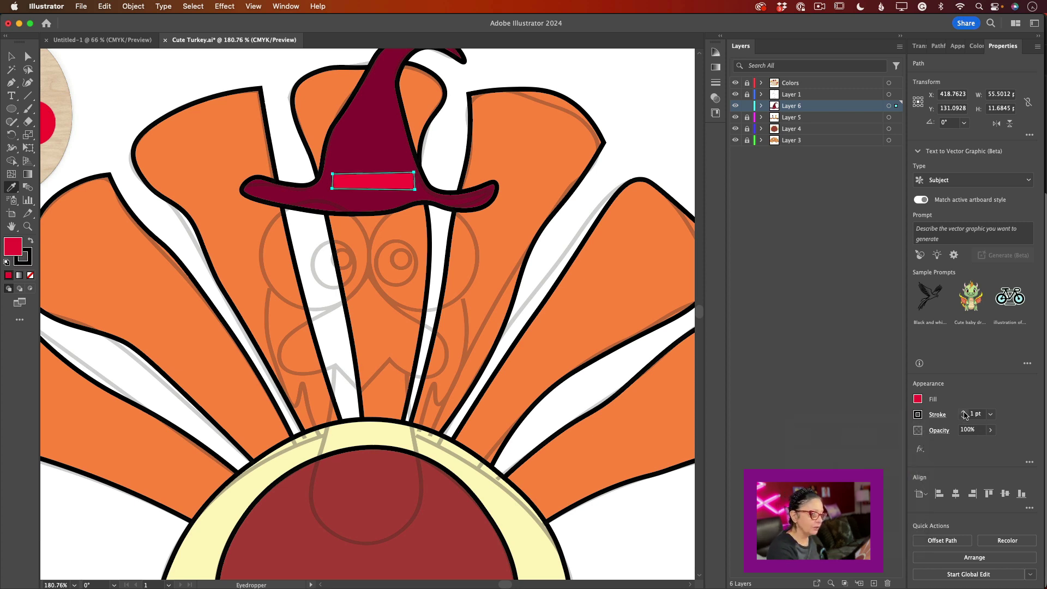
{"action": "left_click", "coordinate": [963, 411]}
{"action": "left_click", "coordinate": [963, 411]}
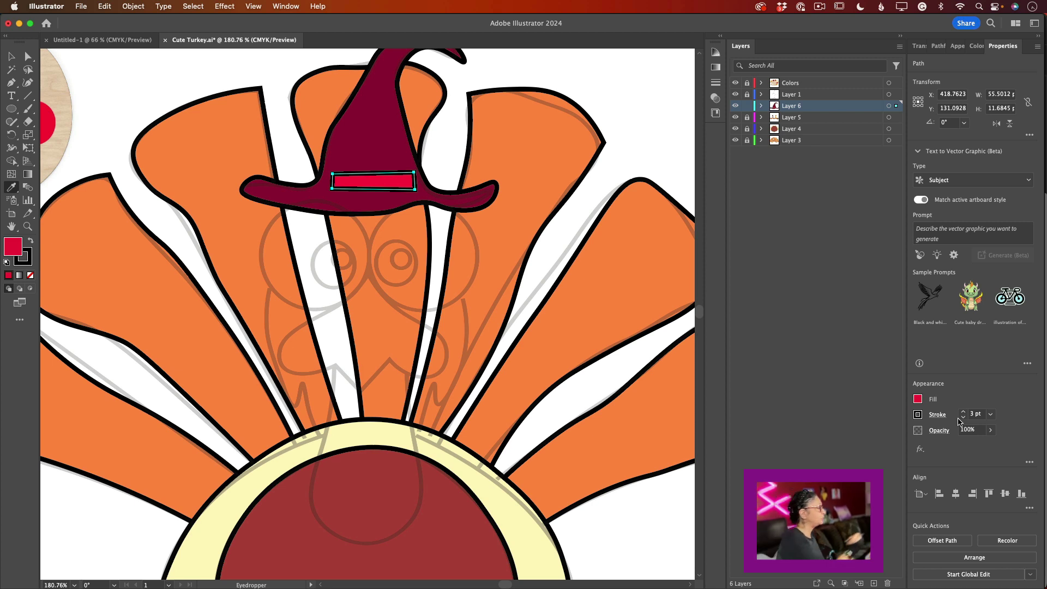
- Move the hat band's corner anchors out to the crown's edges with the Curvature tool, making it about 79 by 9 pt
{"action": "key", "text": "shift+grave"}
{"action": "mouse_move", "coordinate": [332, 188]}
{"action": "left_mouse_down"}
{"action": "mouse_move", "coordinate": [310, 184]}
{"action": "mouse_move", "coordinate": [320, 175]}
{"action": "left_mouse_up"}
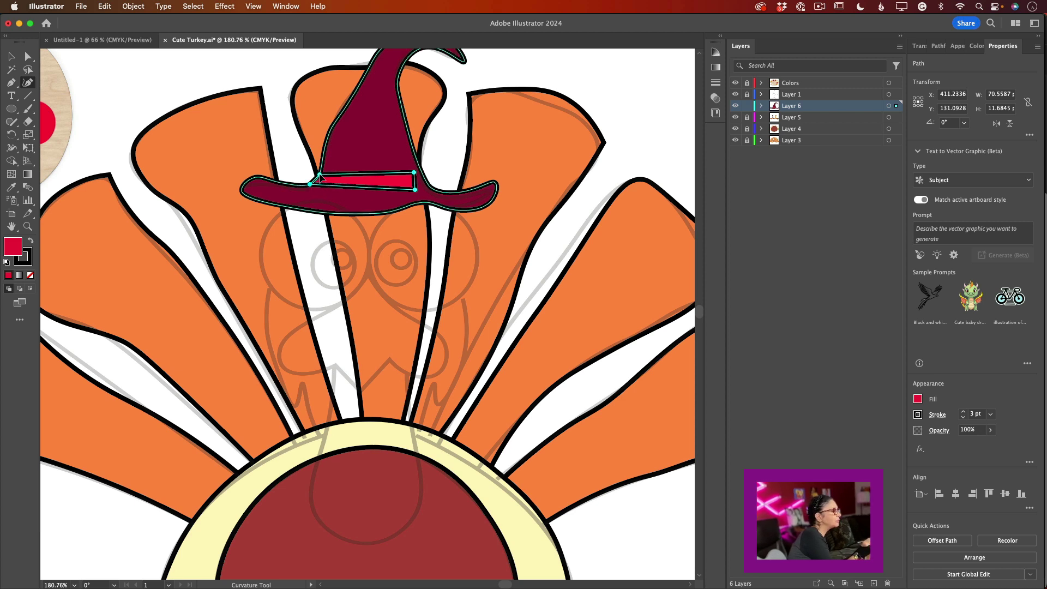
{"action": "left_click_drag", "start_coordinate": [414, 172], "coordinate": [427, 183]}
{"action": "left_click_drag", "start_coordinate": [309, 185], "coordinate": [310, 185]}
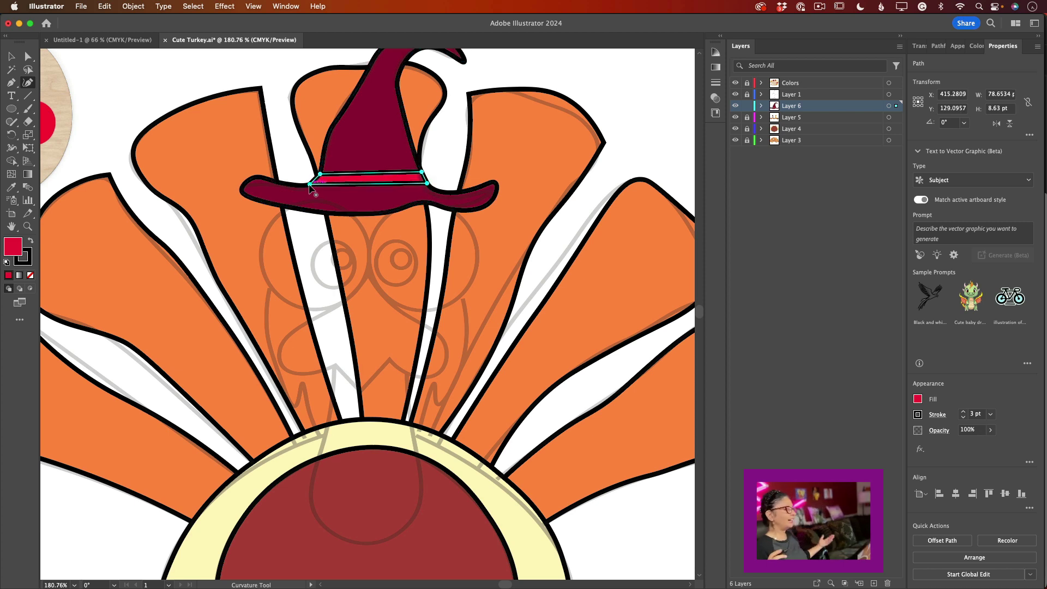
- Lock the hat layer, Layer 6, and add a new layer above it
{"action": "left_click", "coordinate": [747, 106]}
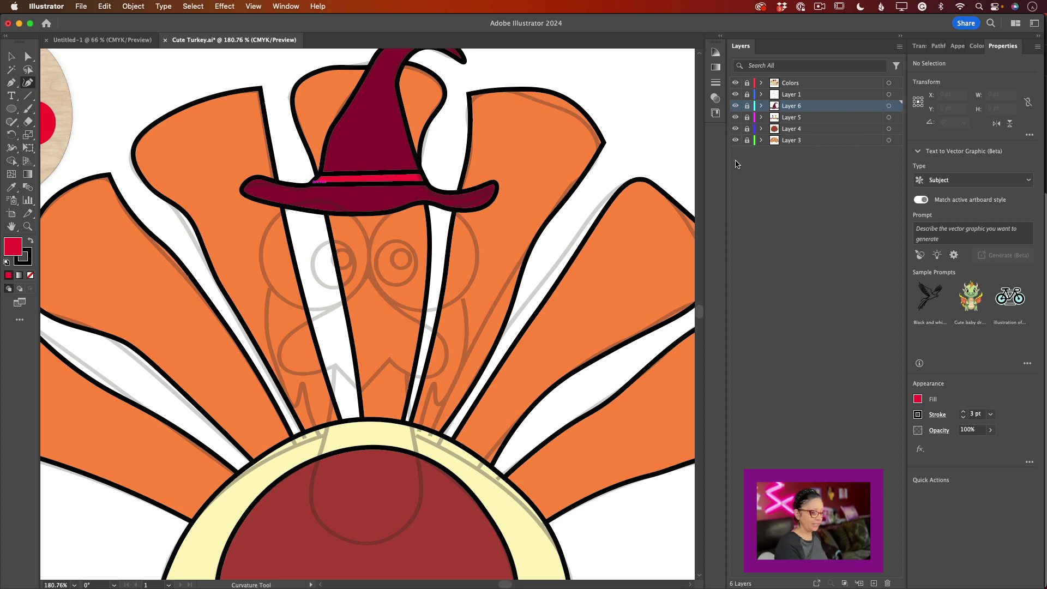
{"action": "left_click", "coordinate": [874, 583]}
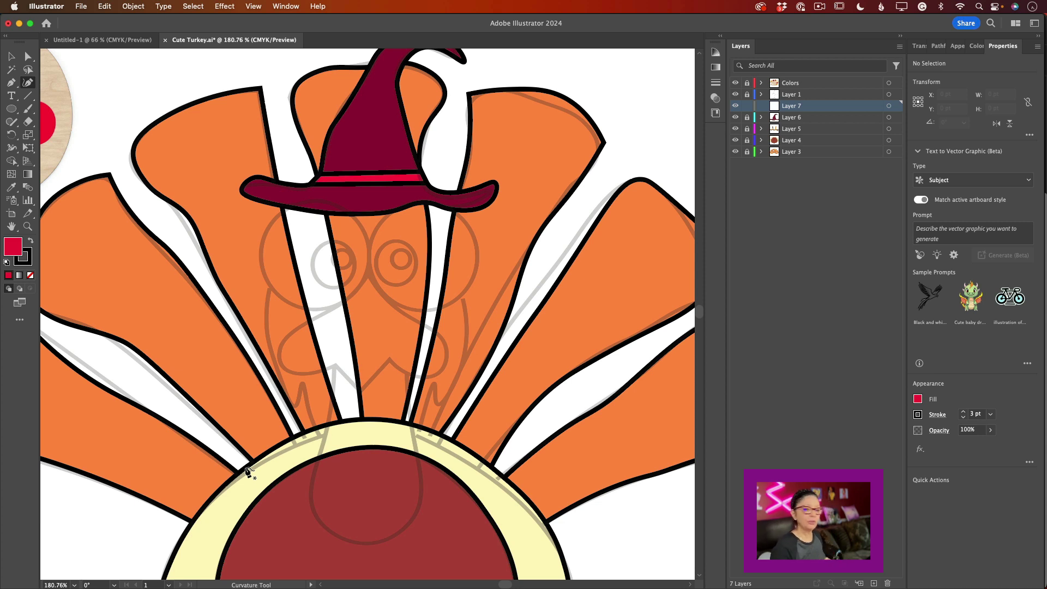
- Trace the head's left edge with the Curvature tool, from the hat brim down around the pointed cheek tuft to the neck base
{"action": "left_click", "coordinate": [305, 210]}
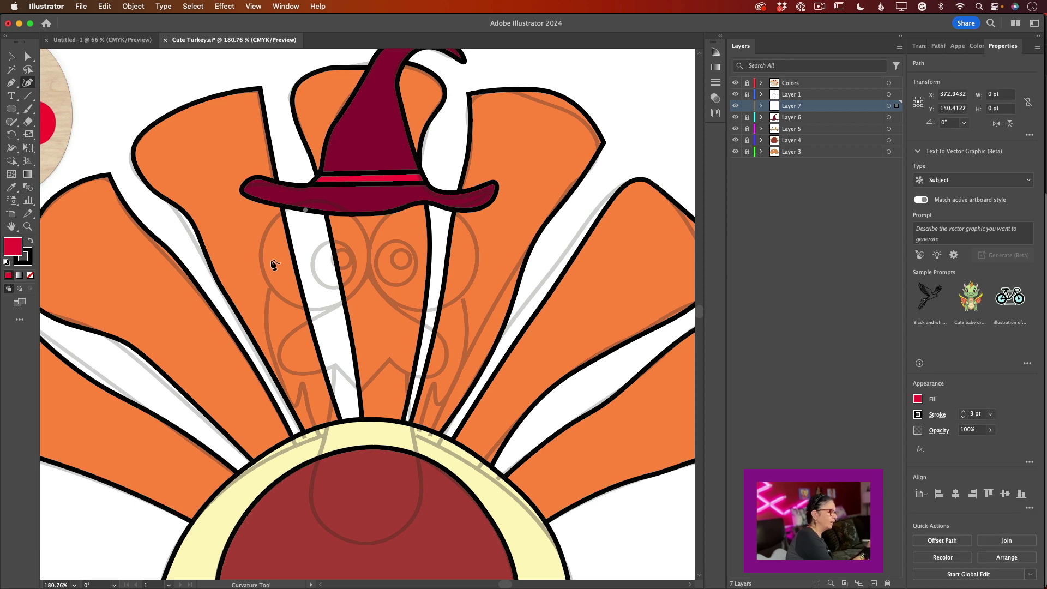
{"action": "left_click", "coordinate": [282, 241]}
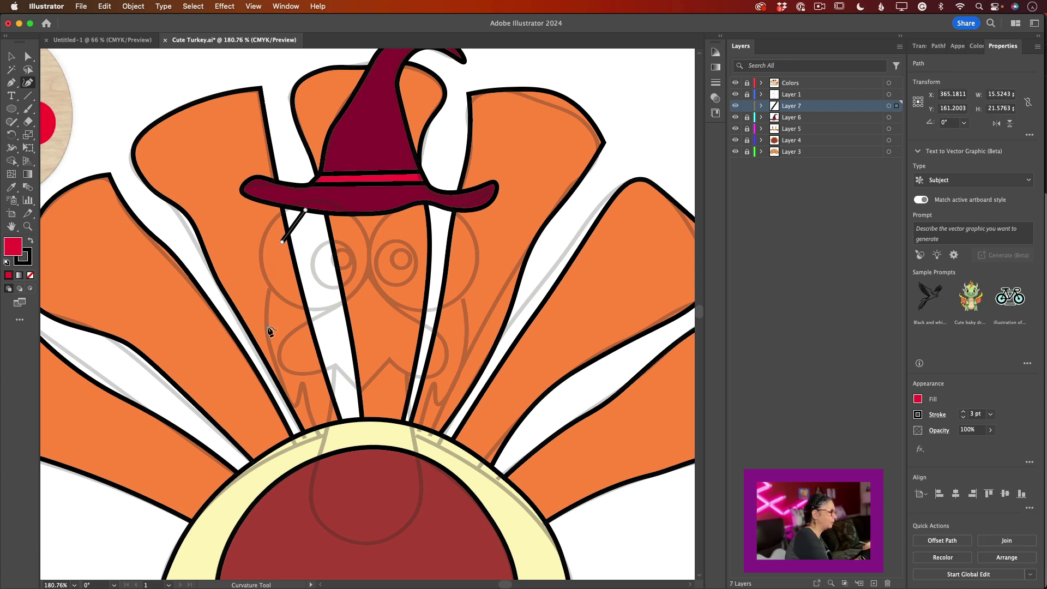
{"action": "left_click", "coordinate": [267, 326]}
{"action": "left_click", "coordinate": [282, 383]}
{"action": "left_click", "coordinate": [295, 406]}
{"action": "left_click", "coordinate": [303, 381]}
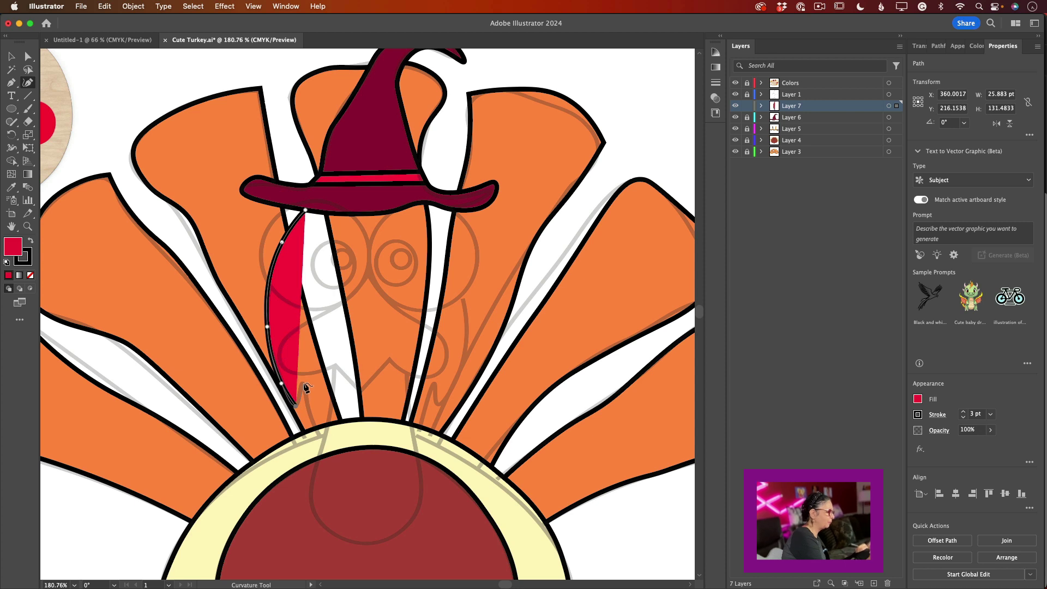
{"action": "left_click", "coordinate": [311, 417]}
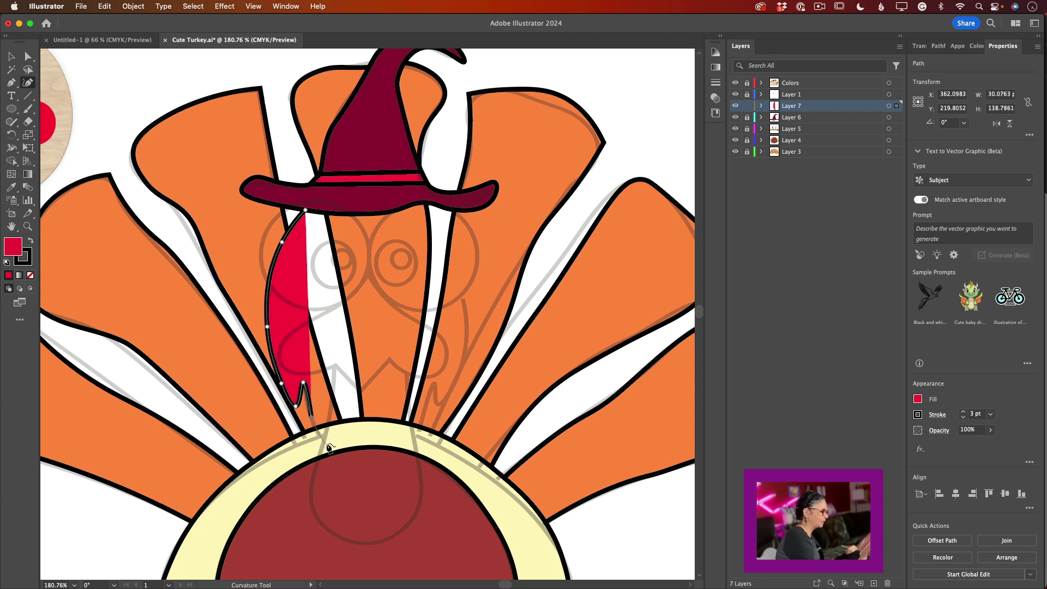
{"action": "left_click", "coordinate": [325, 443]}
- Continue the head path across the neck base, around the right cheek tuft and up the right side to the hat brim
{"action": "left_click", "coordinate": [376, 447]}
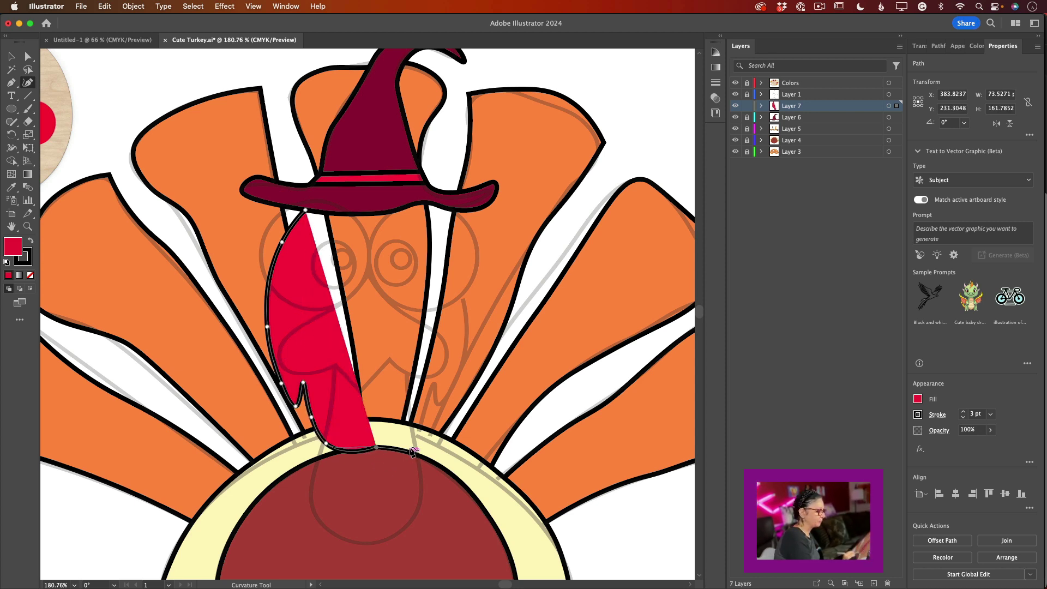
{"action": "left_click", "coordinate": [410, 446]}
{"action": "left_click", "coordinate": [419, 427]}
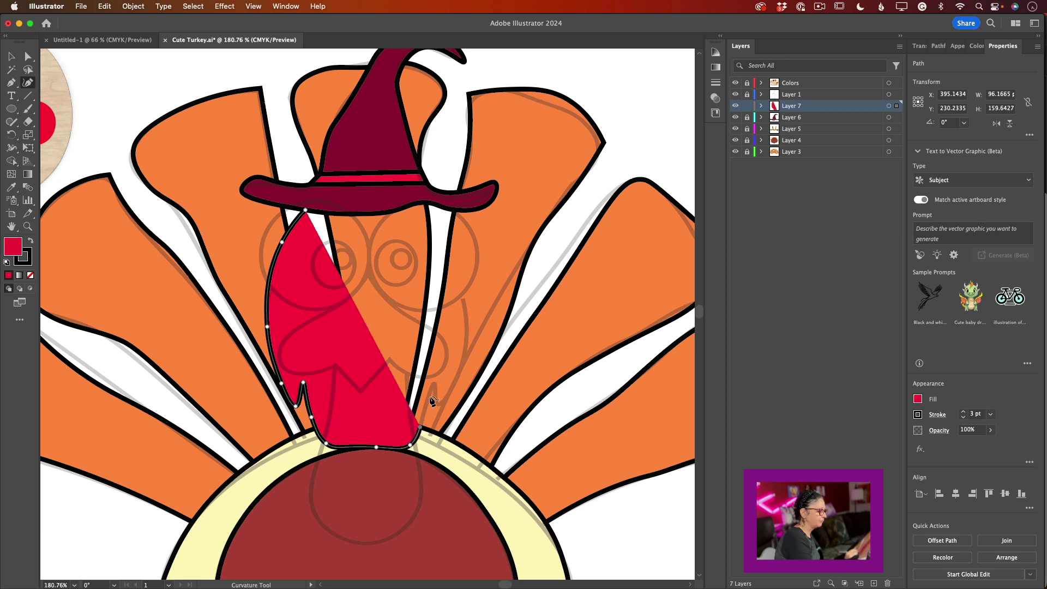
{"action": "left_click", "coordinate": [433, 385]}
{"action": "left_click", "coordinate": [438, 404]}
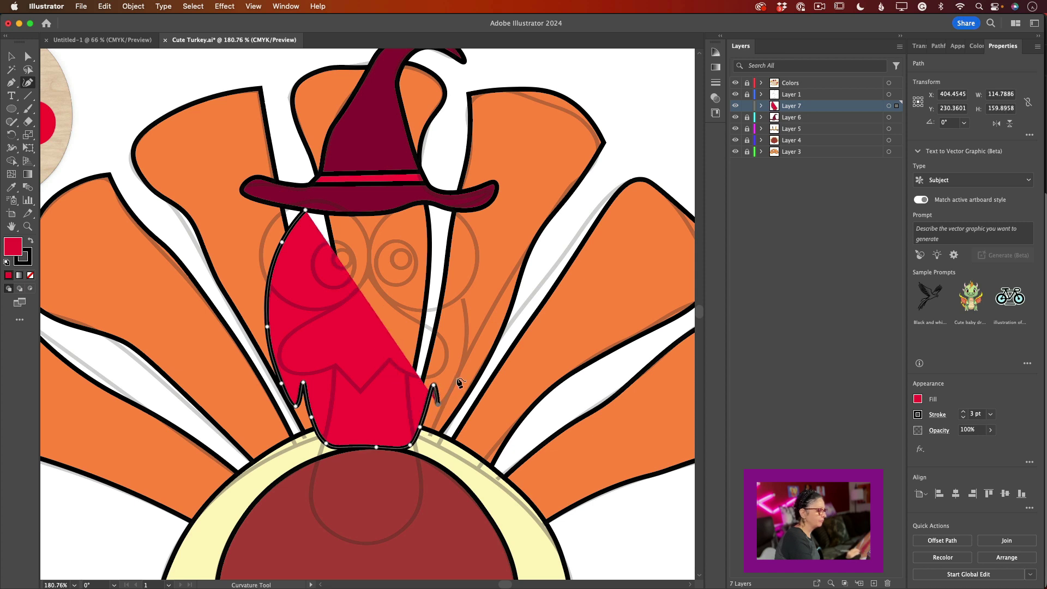
{"action": "left_click", "coordinate": [467, 319]}
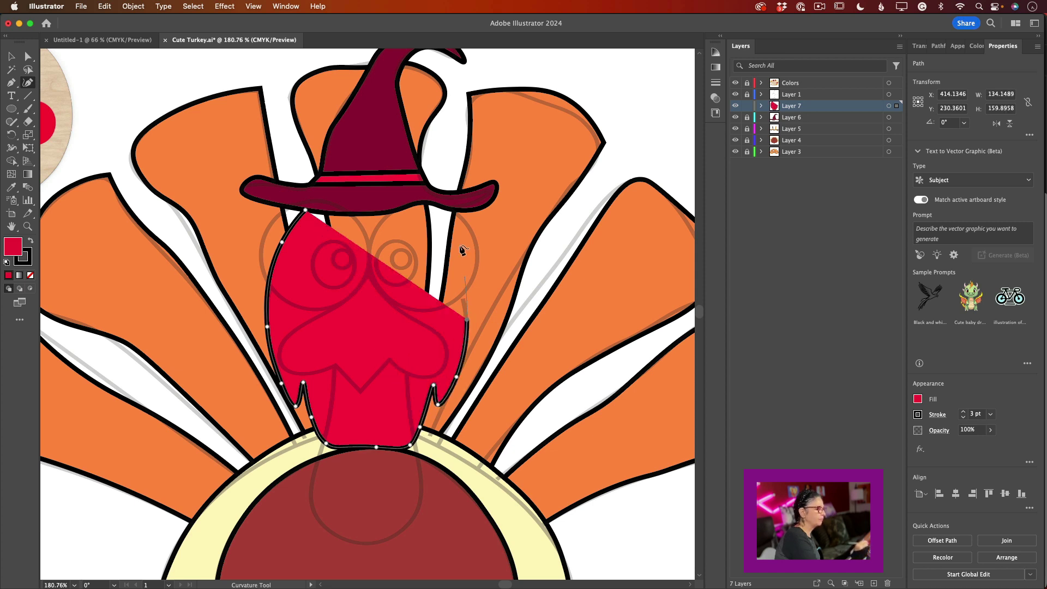
{"action": "left_click", "coordinate": [445, 207]}
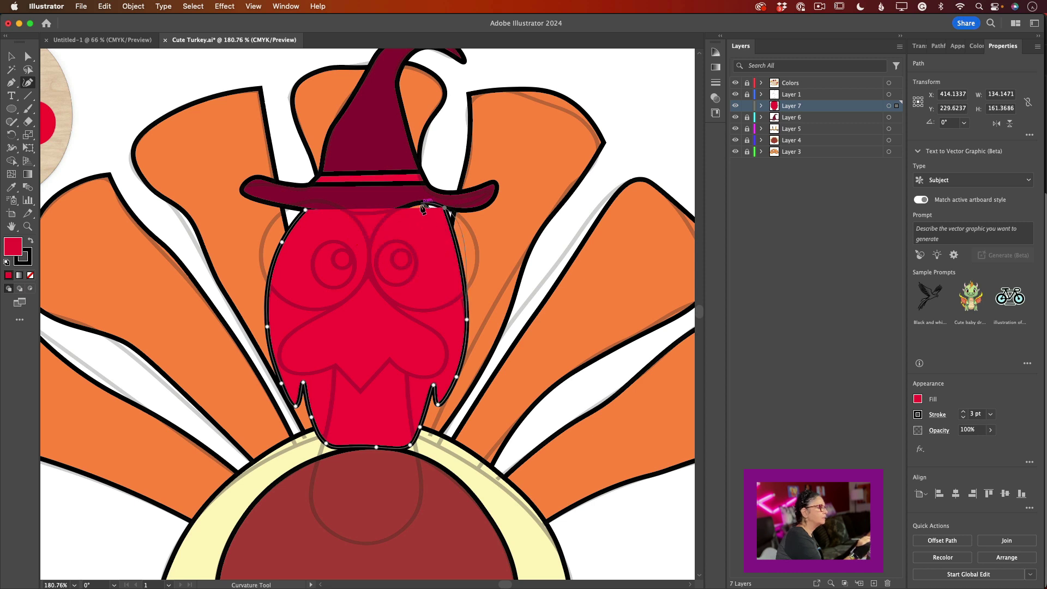
- Close the head outline along the hat brim and adjust its upper anchors to the brim's edge, making it about 134 by 163 pt
{"action": "left_click", "coordinate": [420, 205]}
{"action": "left_click", "coordinate": [380, 220]}
{"action": "left_click", "coordinate": [335, 219]}
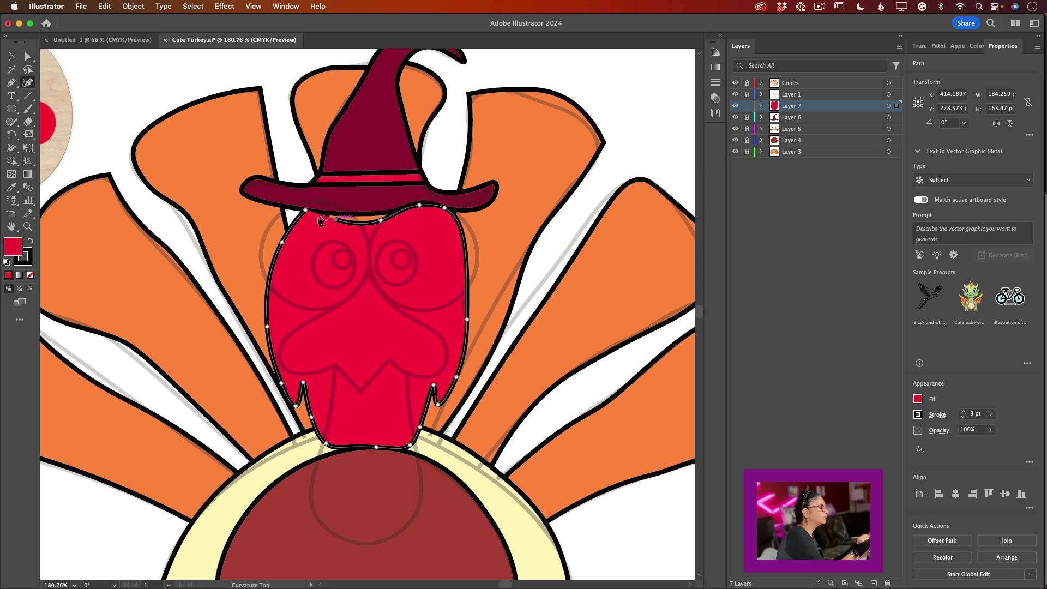
{"action": "left_click", "coordinate": [305, 210]}
{"action": "left_click_drag", "start_coordinate": [381, 221], "coordinate": [339, 215]}
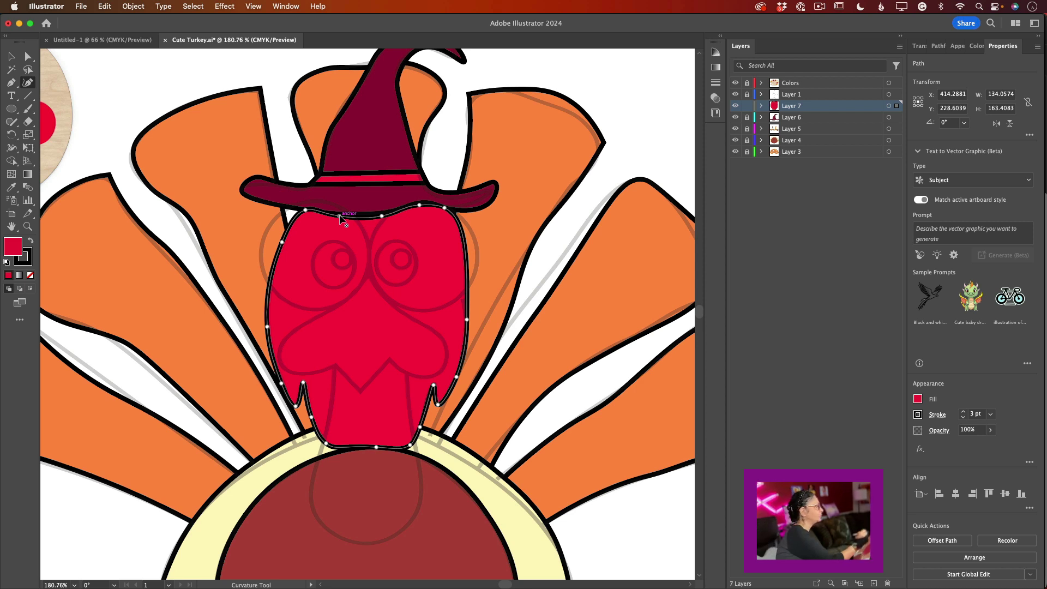
- Change the head's fill color to white
{"action": "double_click", "coordinate": [12, 249]}
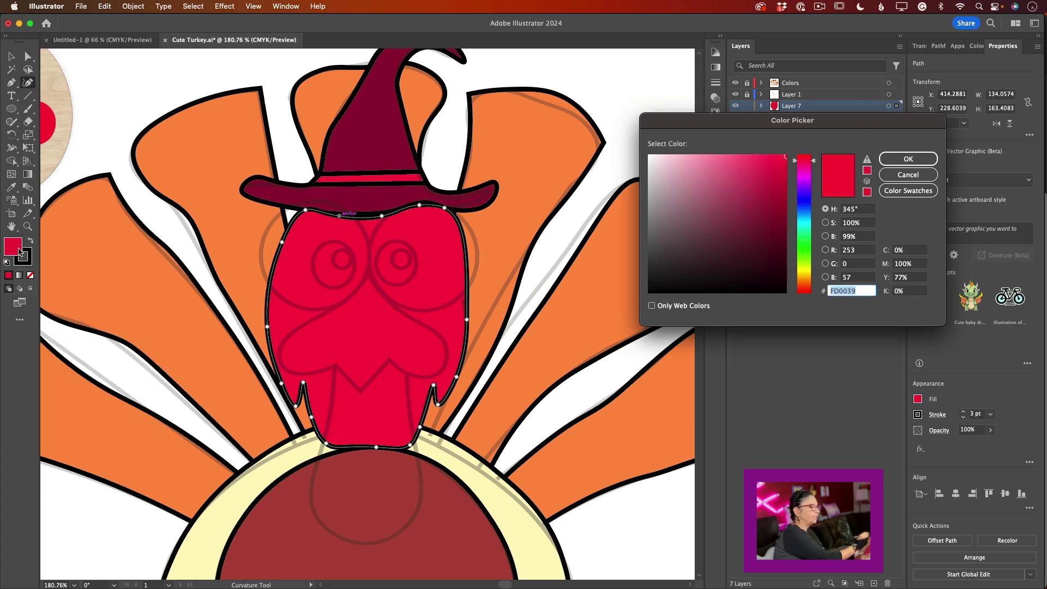
{"action": "type", "text": "FFFFFF"}
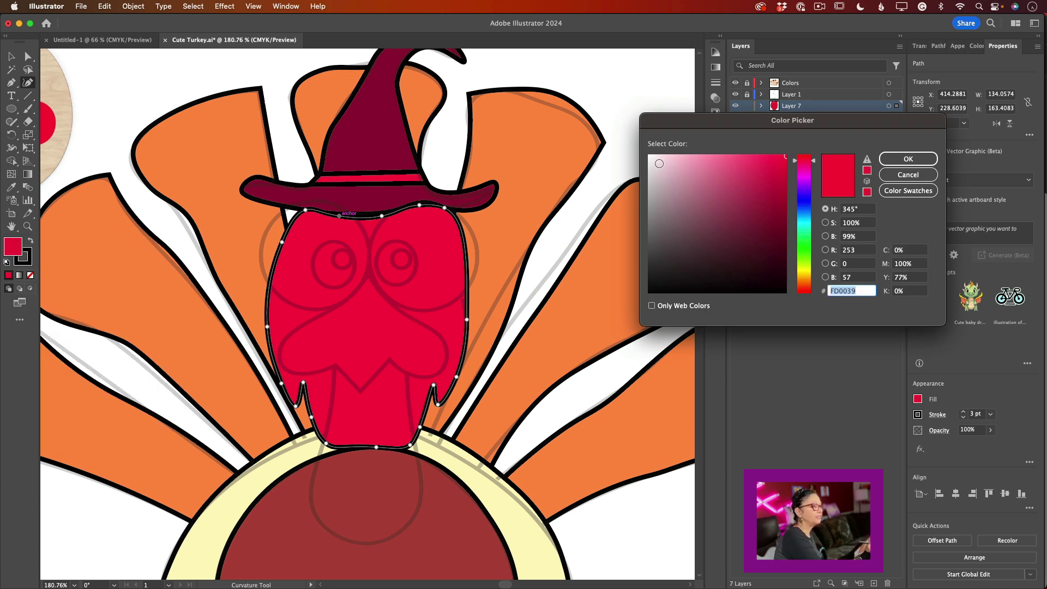
{"action": "left_click", "coordinate": [899, 160]}
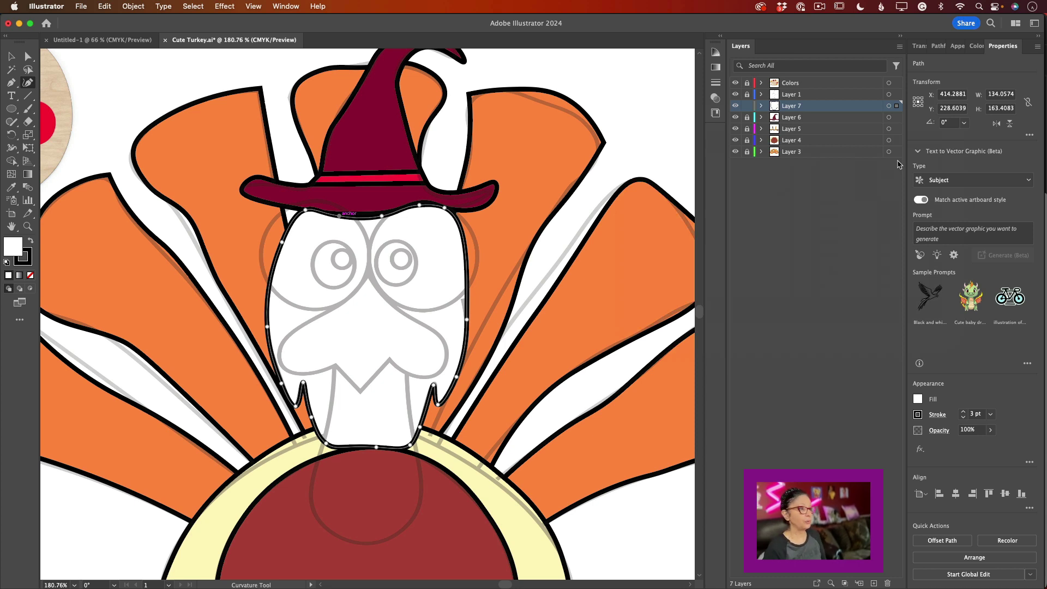
- Lock the head layer, Layer 7, and add a new layer above it
{"action": "left_click", "coordinate": [747, 106]}
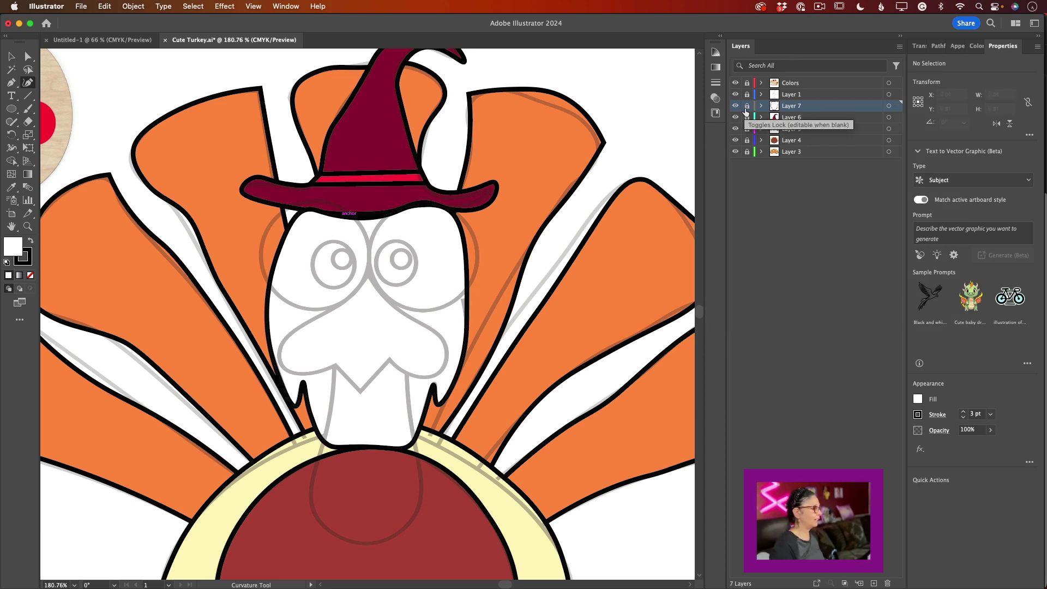
{"action": "left_click", "coordinate": [873, 583]}
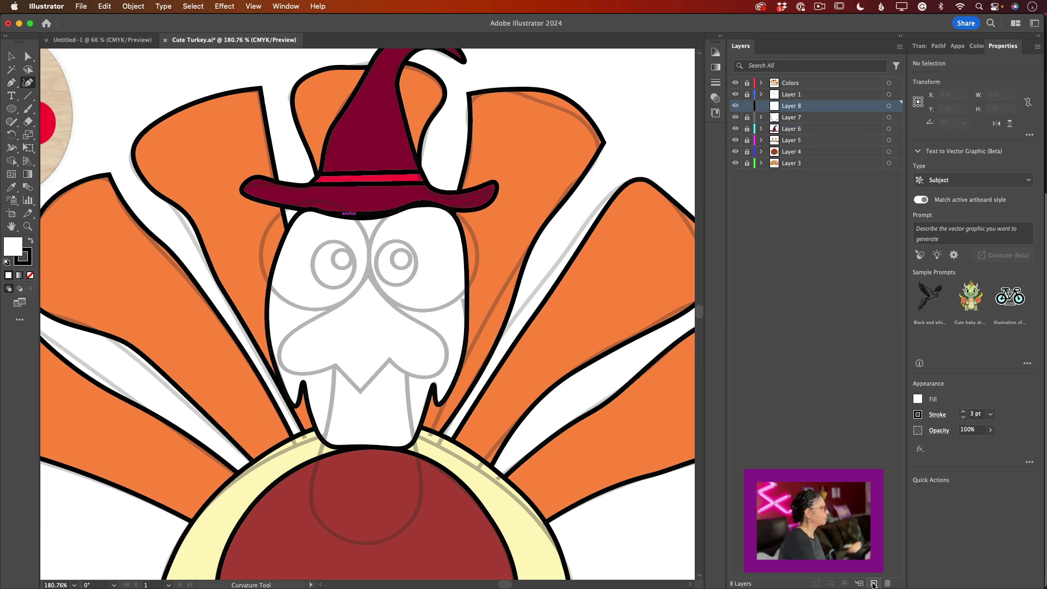
- Trace the wattle hanging from the beak as a closed Curvature path and lower its top curve, making it about 74 by 129 pt
{"action": "left_click", "coordinate": [335, 365]}
{"action": "left_click", "coordinate": [329, 410]}
{"action": "left_click", "coordinate": [312, 479]}
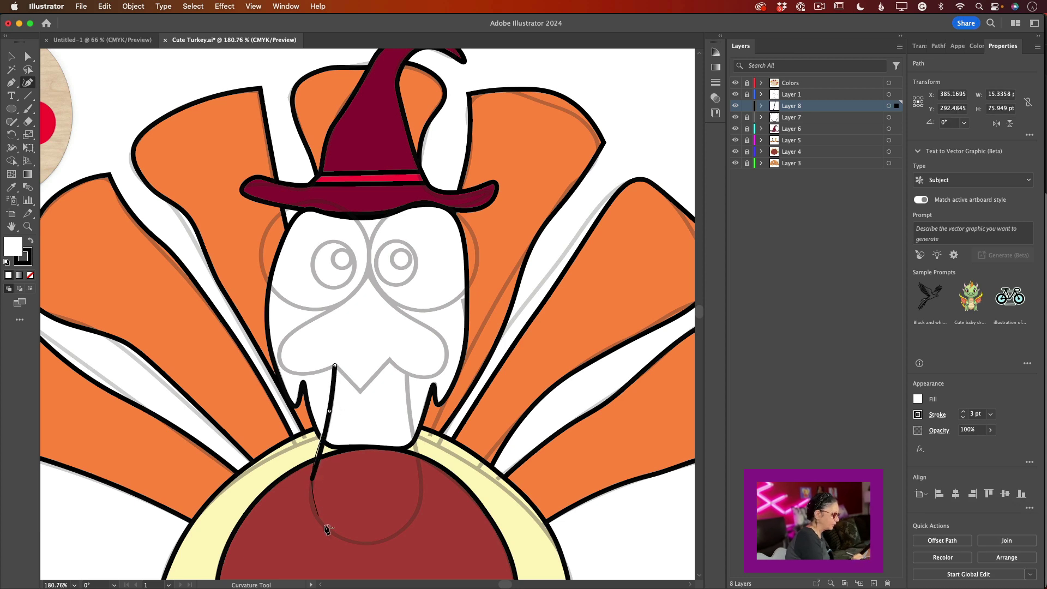
{"action": "left_click", "coordinate": [327, 531]}
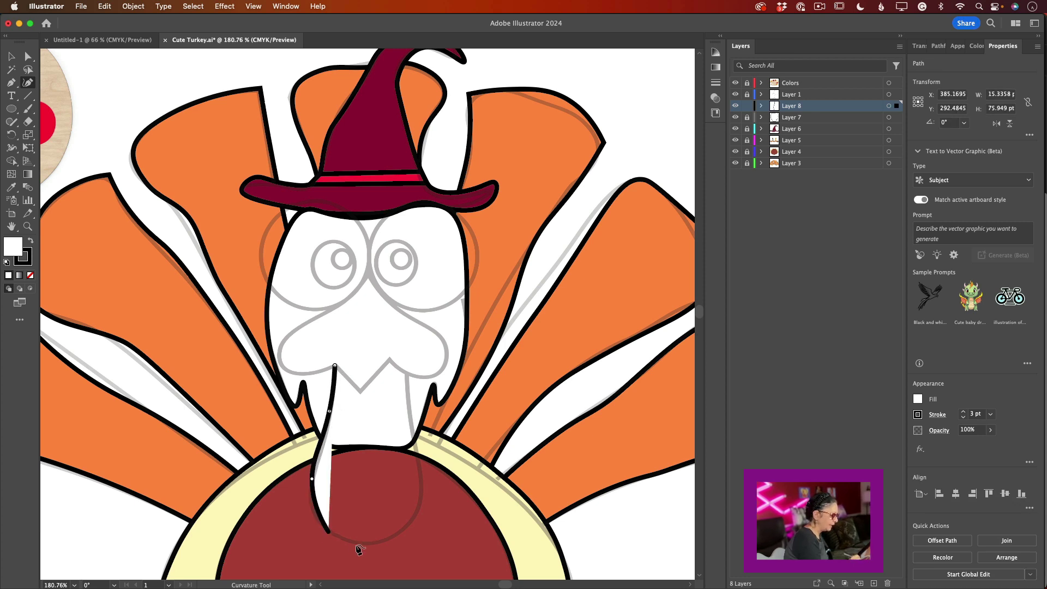
{"action": "left_click", "coordinate": [401, 532]}
{"action": "left_click", "coordinate": [422, 491]}
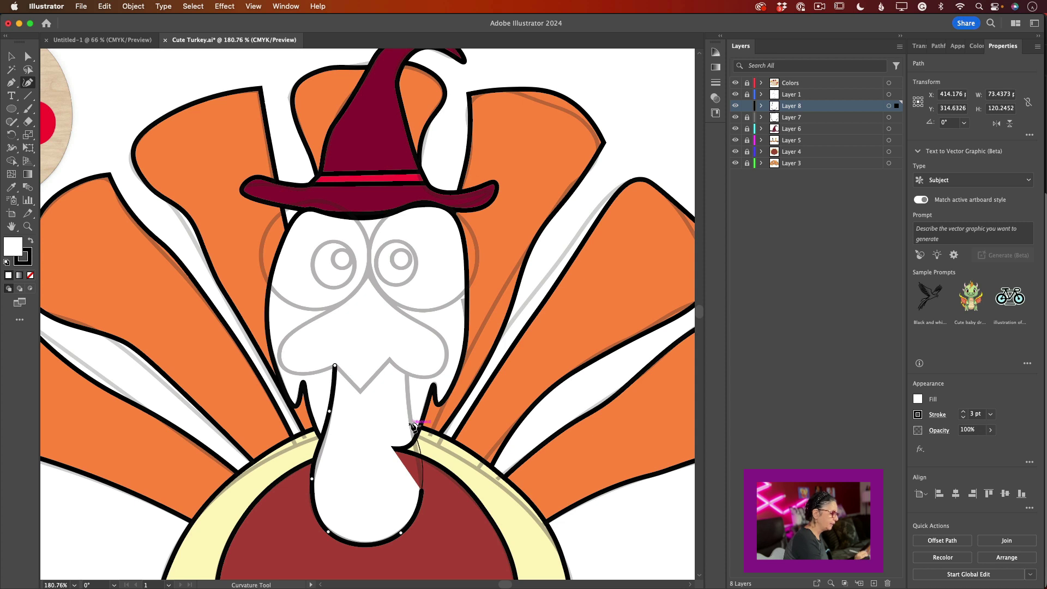
{"action": "left_click", "coordinate": [416, 448]}
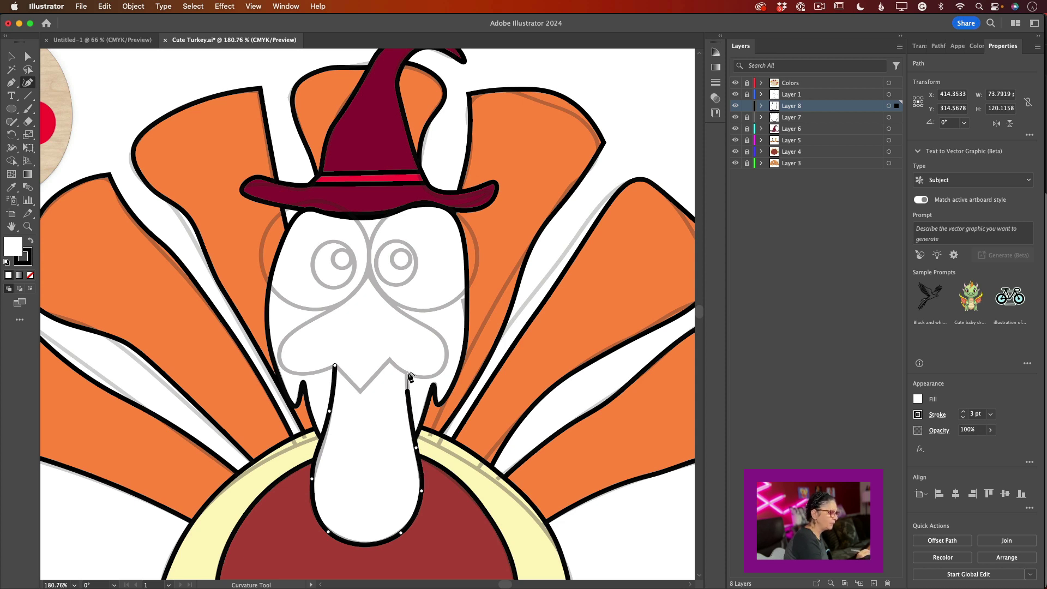
{"action": "left_click", "coordinate": [409, 378]}
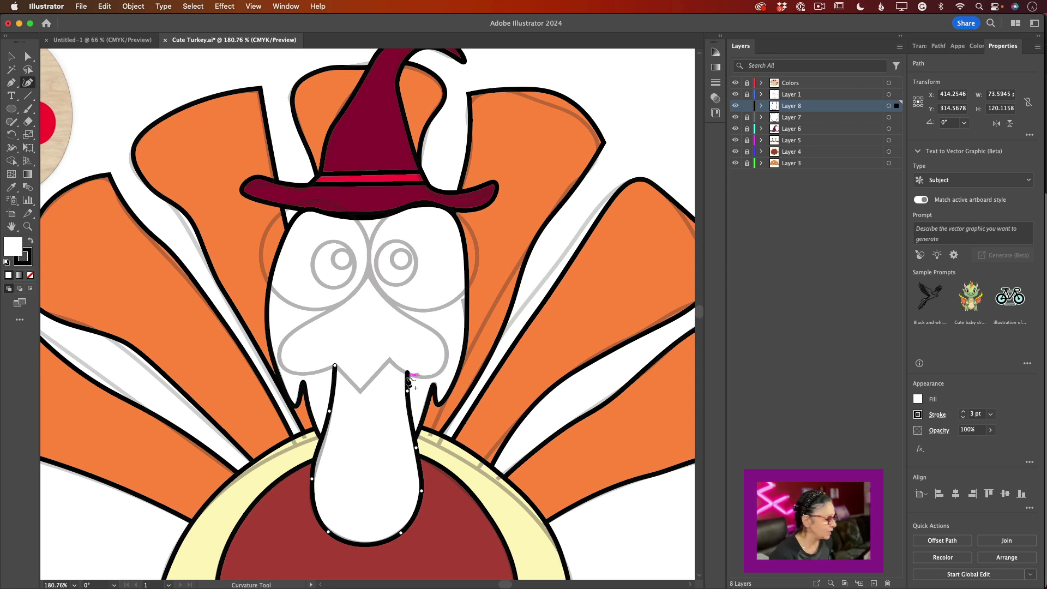
{"action": "left_click", "coordinate": [390, 350]}
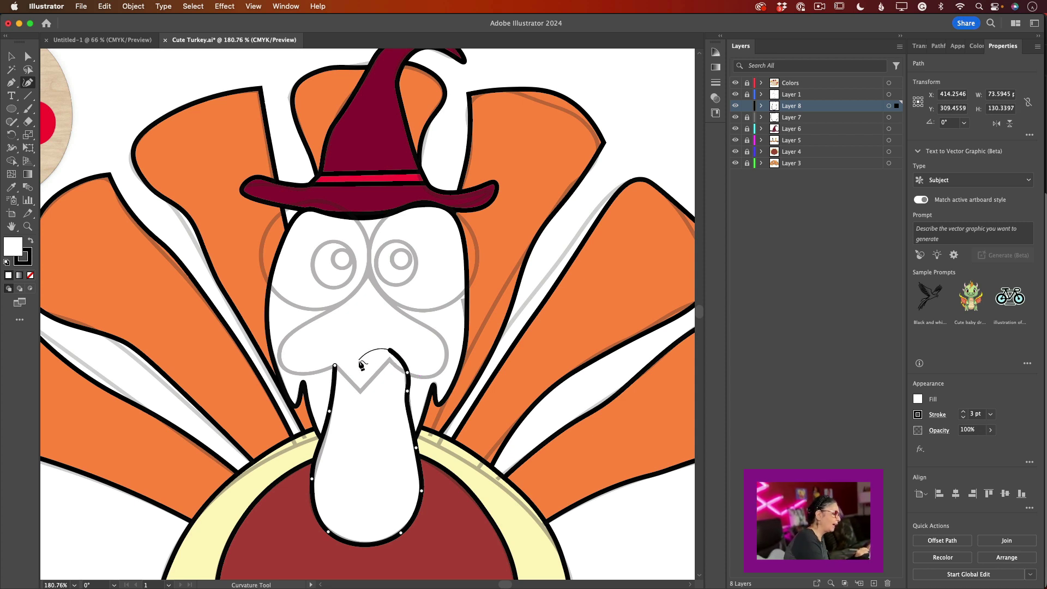
{"action": "left_click", "coordinate": [336, 366]}
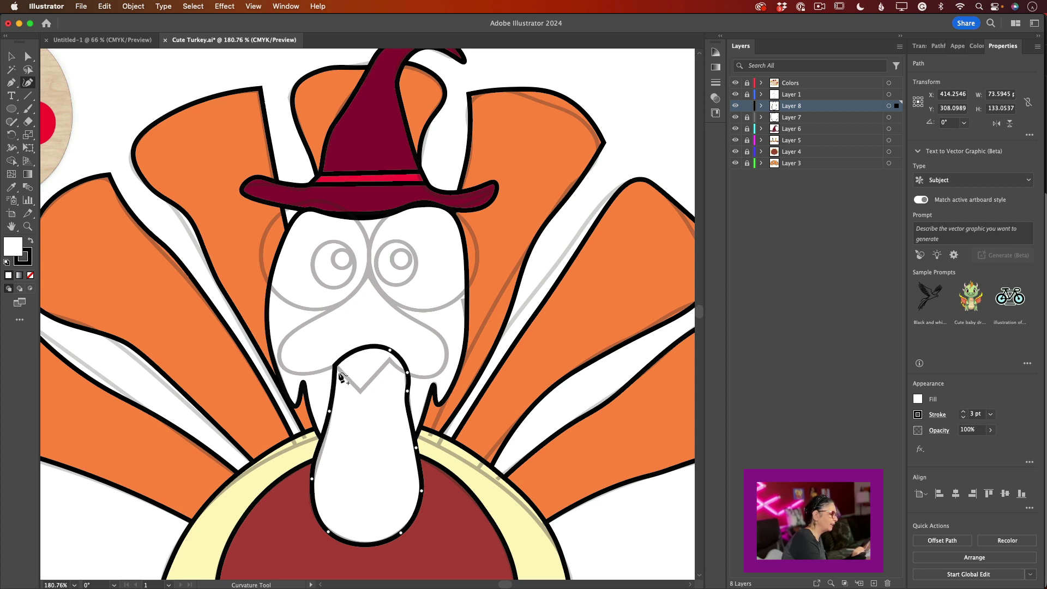
{"action": "left_click", "coordinate": [408, 374]}
{"action": "left_click_drag", "start_coordinate": [390, 350], "coordinate": [394, 362]}
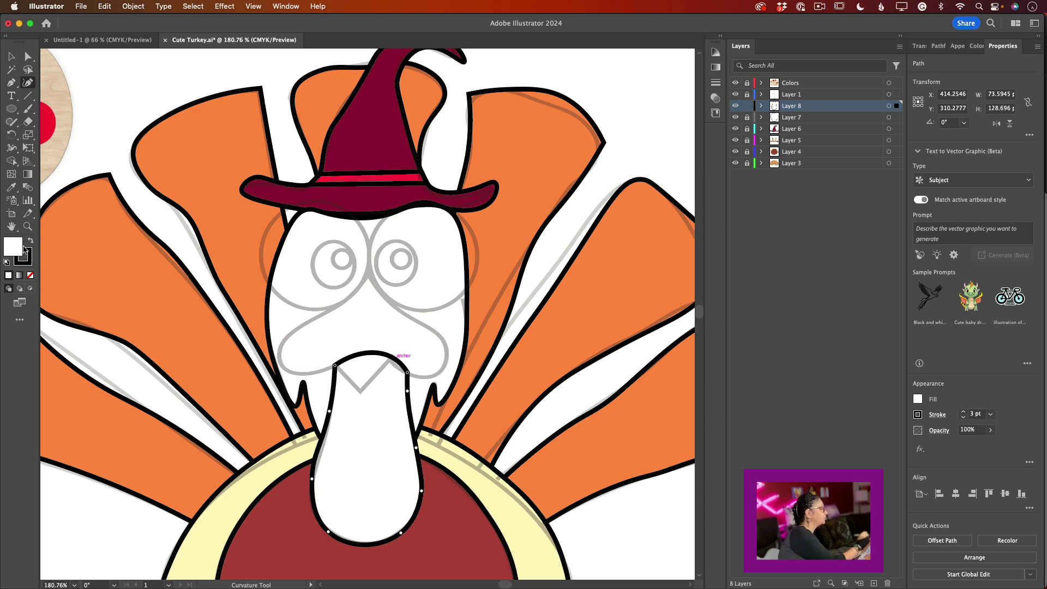
- Fill the wattle with the palette's bright red and give it a 3 pt black stroke
{"action": "left_click", "coordinate": [11, 187]}
{"action": "left_click", "coordinate": [53, 117]}
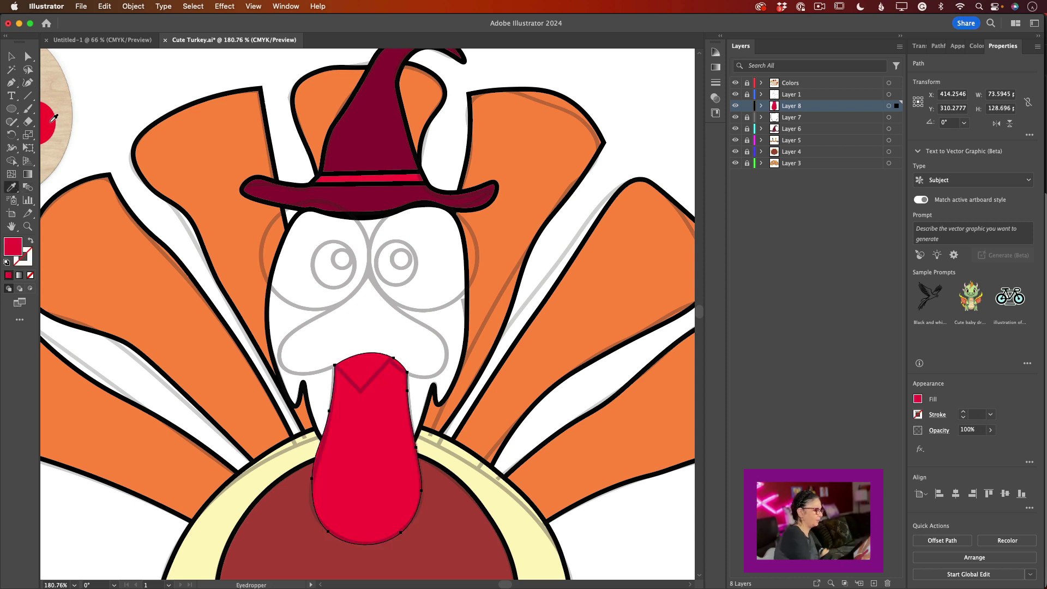
{"action": "left_click", "coordinate": [918, 414]}
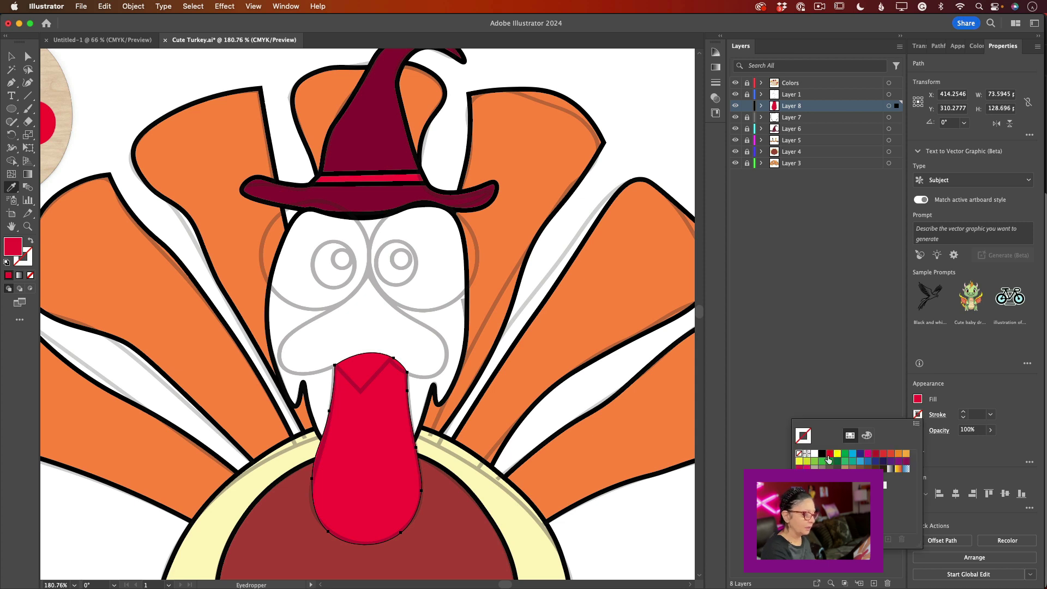
{"action": "left_click", "coordinate": [822, 453]}
{"action": "left_click", "coordinate": [963, 411]}
{"action": "left_click", "coordinate": [962, 411]}
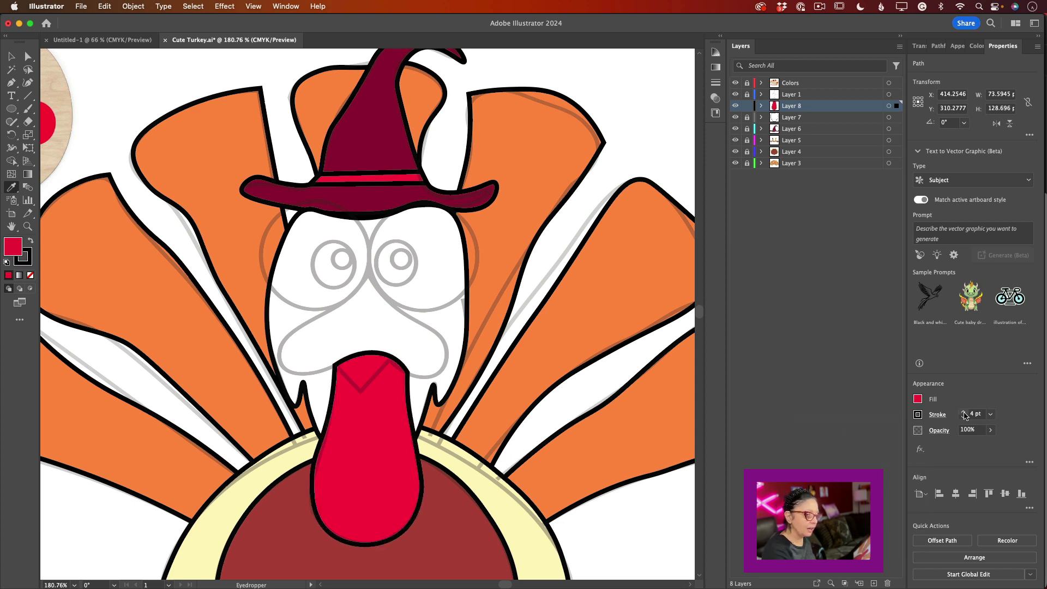
{"action": "left_click", "coordinate": [963, 412]}
{"action": "left_click", "coordinate": [963, 417]}
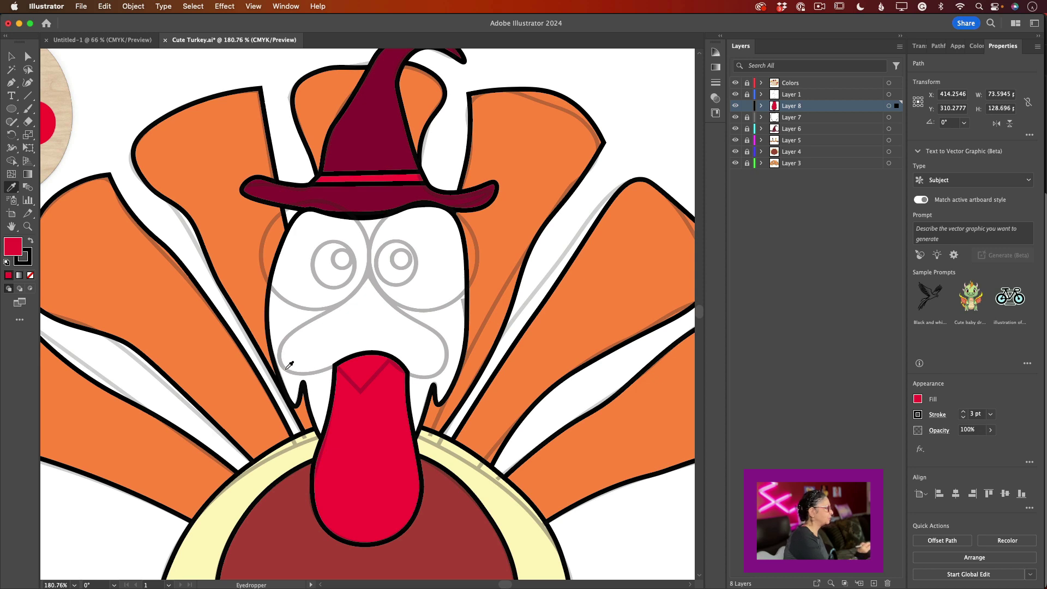
- Trace the left half of the beak with the Curvature tool, from the top point between the eyes around to the lower center tip
{"action": "left_click", "coordinate": [25, 228]}
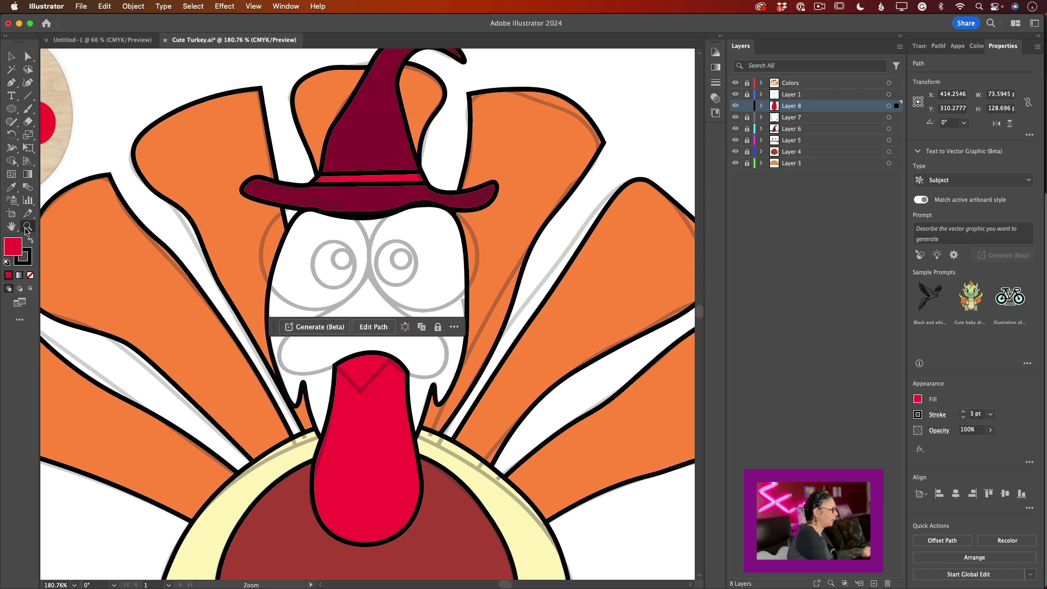
{"action": "left_click", "coordinate": [475, 436], "text": "alt"}
{"action": "left_click", "coordinate": [475, 436], "text": "alt"}
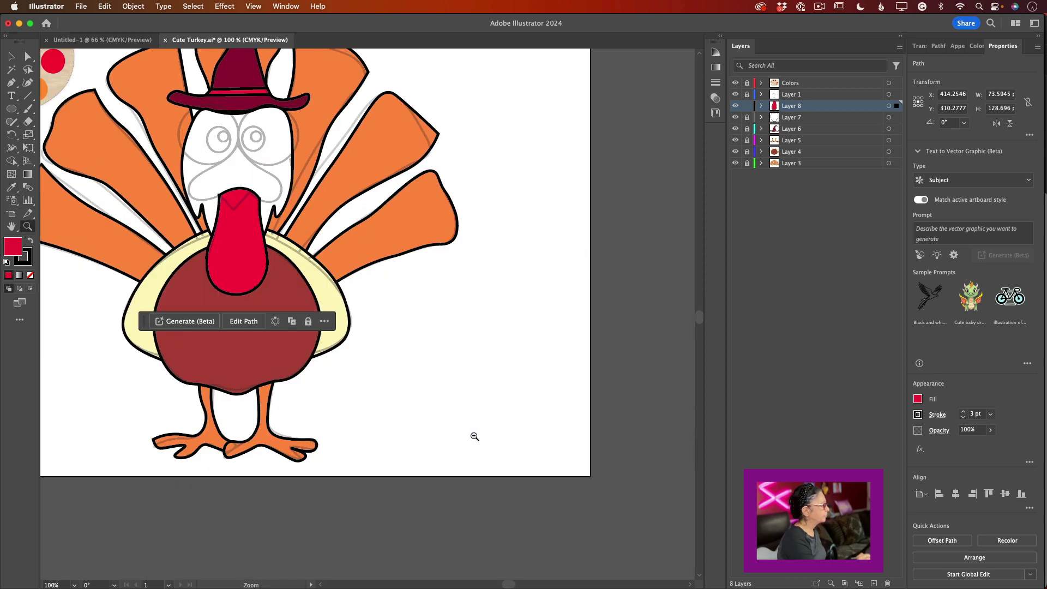
{"action": "left_click", "coordinate": [475, 436], "text": "alt"}
{"action": "mouse_move", "coordinate": [511, 584]}
{"action": "left_mouse_down"}
{"action": "mouse_move", "coordinate": [493, 583]}
{"action": "mouse_move", "coordinate": [504, 584]}
{"action": "left_mouse_up"}
{"action": "scroll", "coordinate": [696, 319], "scroll_direction": "up", "scroll_amount": 5}
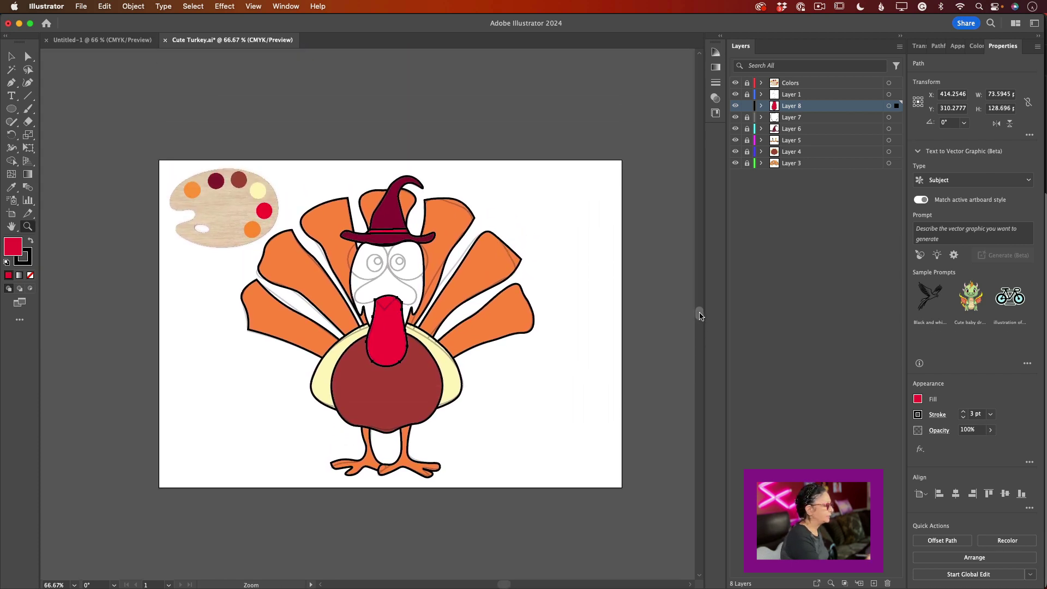
{"action": "left_click_drag", "start_coordinate": [396, 271], "coordinate": [458, 299]}
{"action": "left_click", "coordinate": [26, 84]}
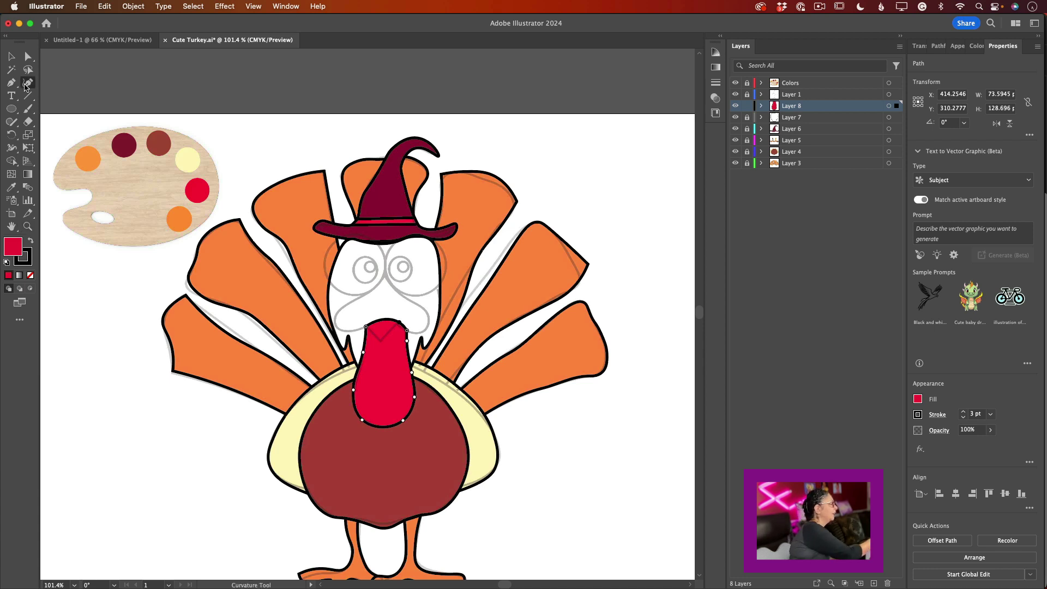
{"action": "left_click", "coordinate": [385, 271]}
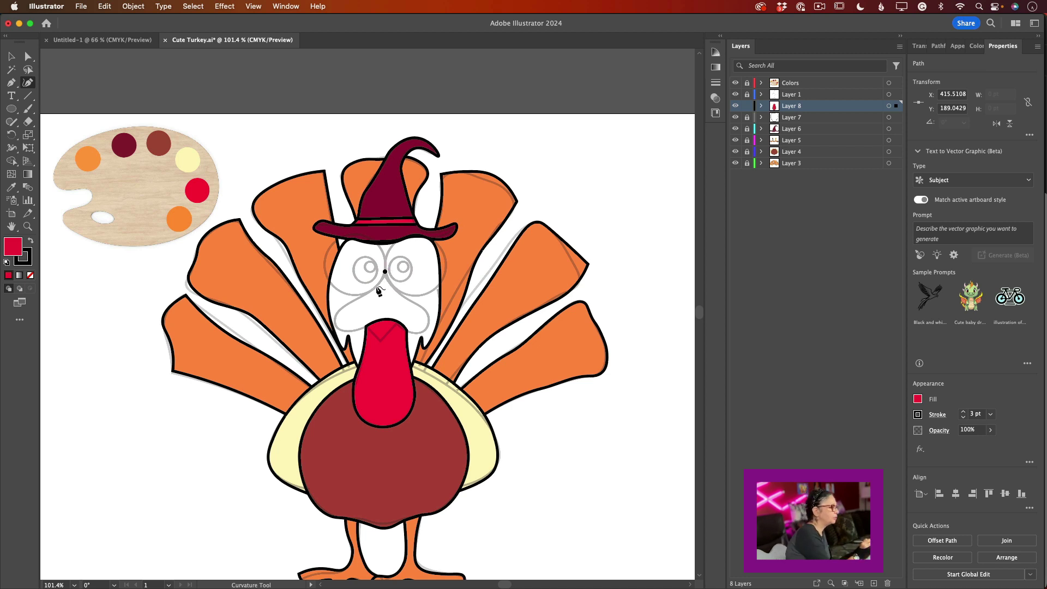
{"action": "left_click", "coordinate": [347, 305]}
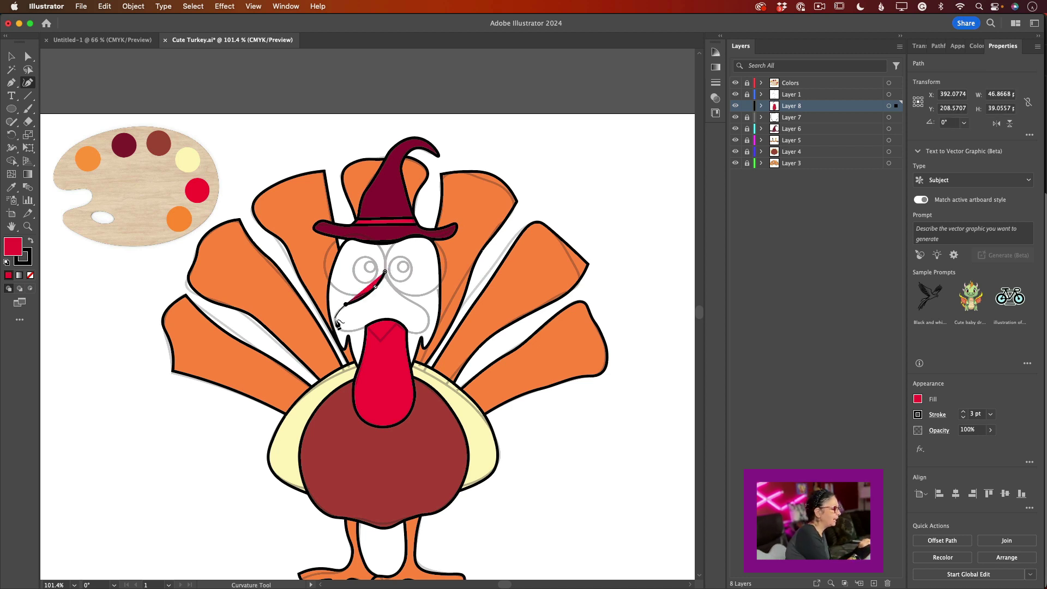
{"action": "left_click", "coordinate": [334, 321]}
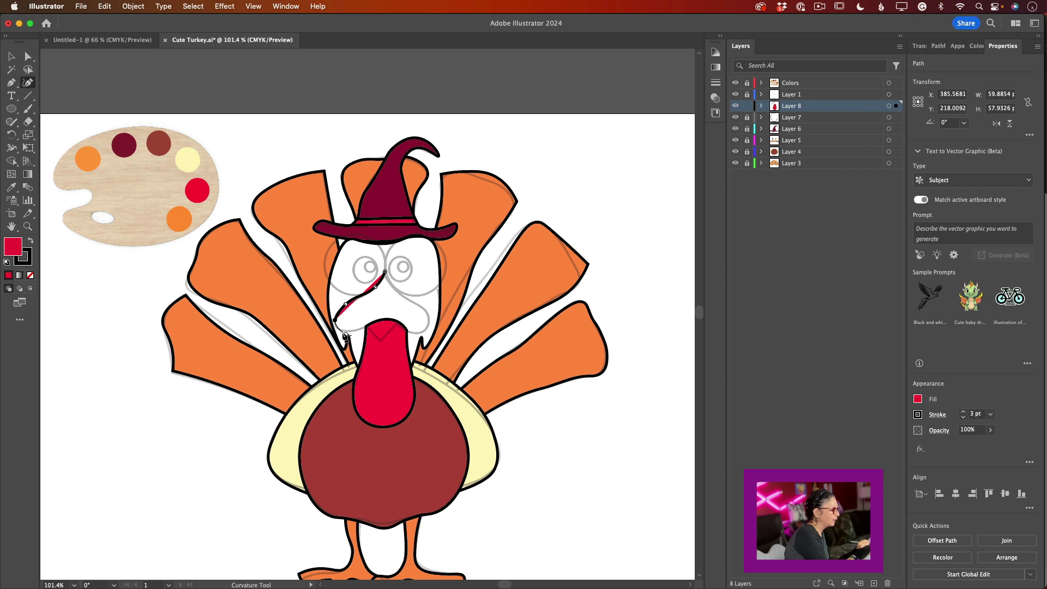
{"action": "left_click", "coordinate": [343, 333]}
{"action": "left_click", "coordinate": [358, 332]}
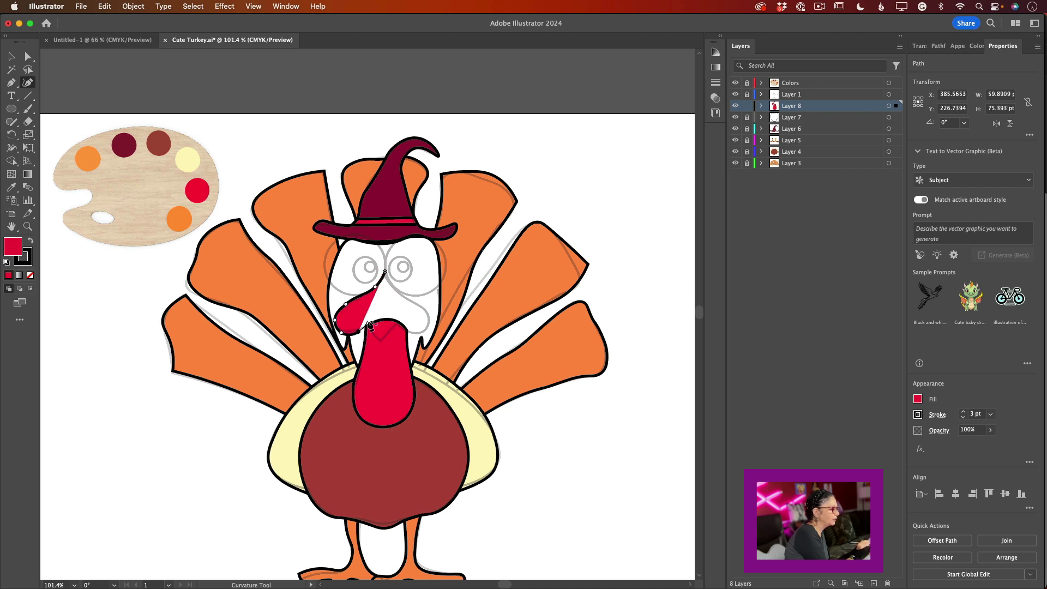
{"action": "left_click", "coordinate": [368, 322]}
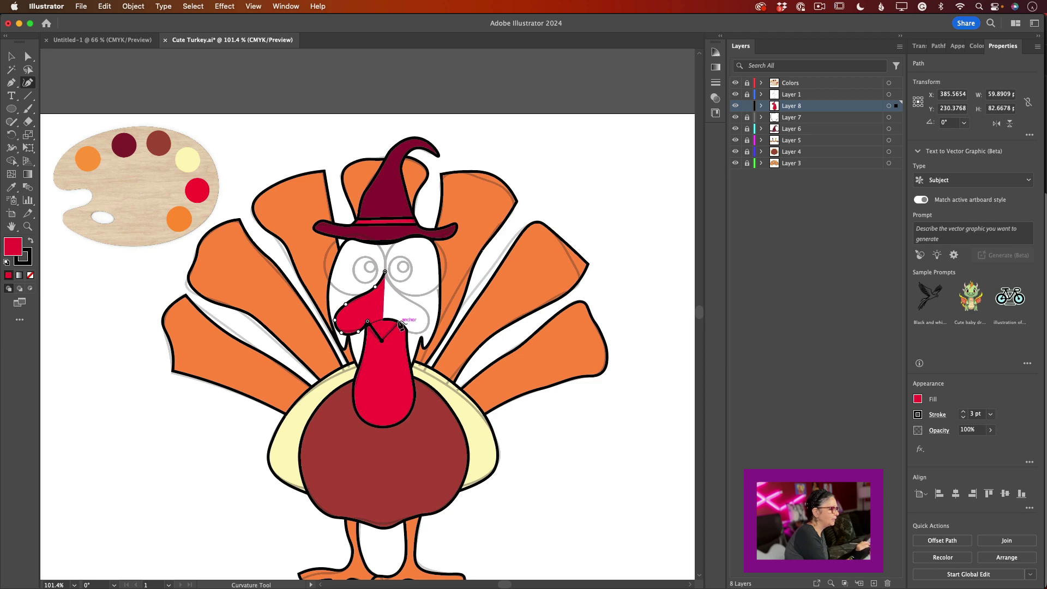
{"action": "left_click", "coordinate": [400, 331]}
{"action": "left_click", "coordinate": [104, 6]}
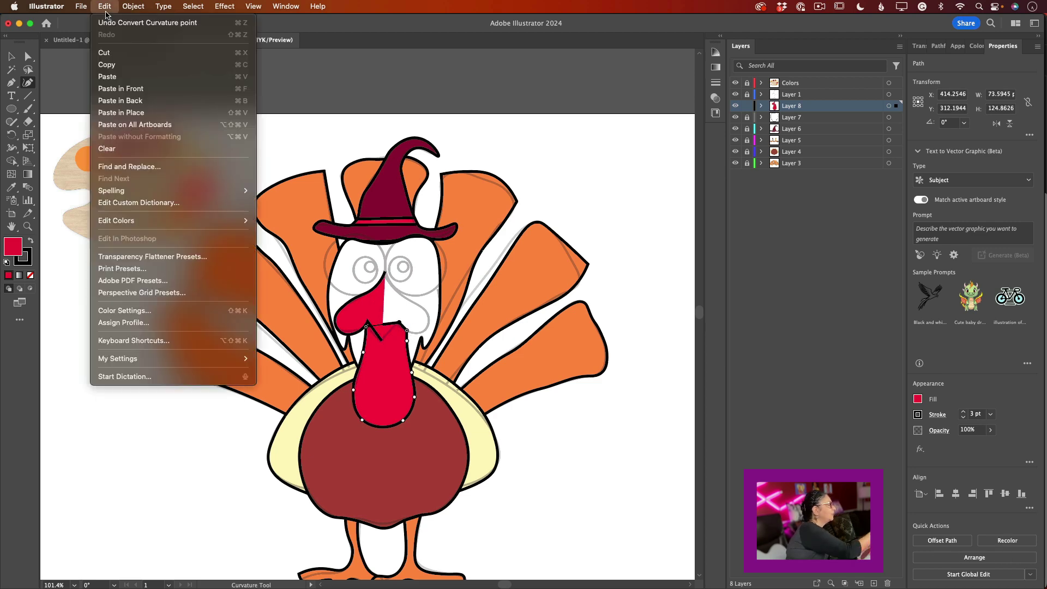
{"action": "left_click", "coordinate": [131, 31]}
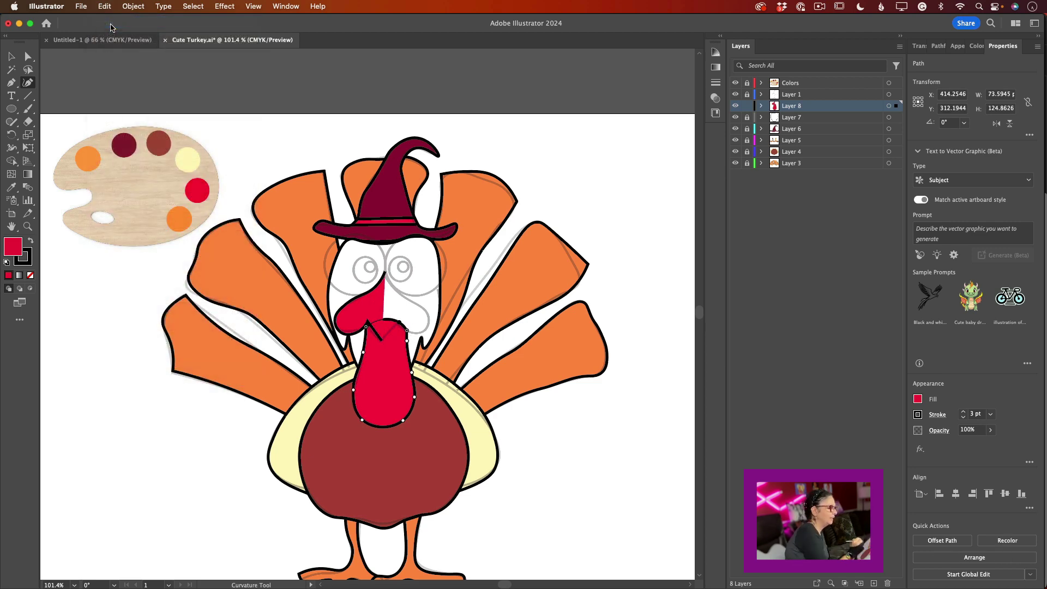
{"action": "key", "text": "super+z"}
- Continue the beak path around its right half and close it at the top point, making it about 113 by 83 pt
{"action": "left_click", "coordinate": [381, 341]}
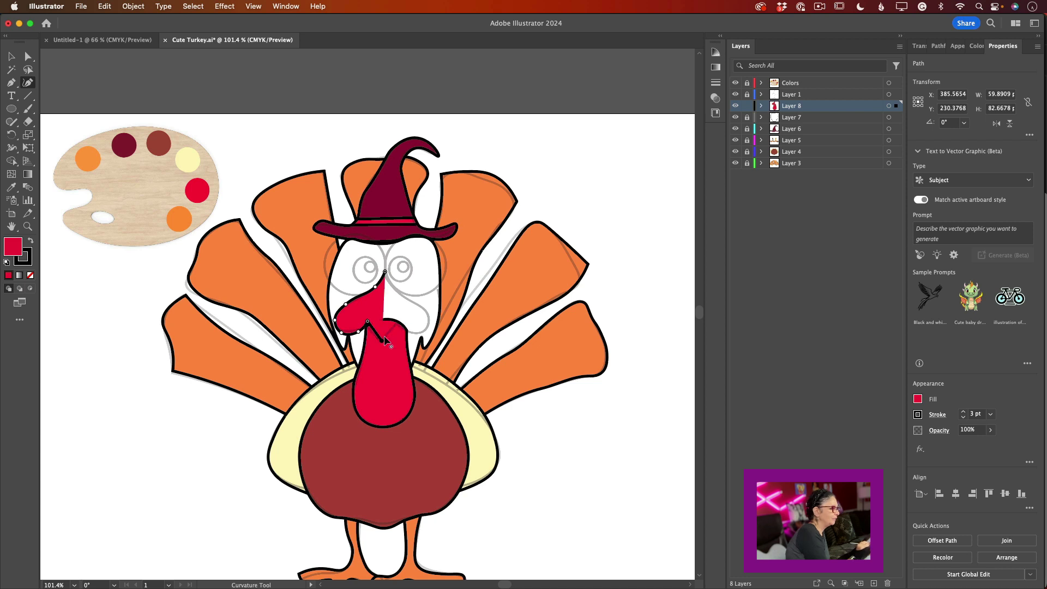
{"action": "left_click", "coordinate": [401, 318]}
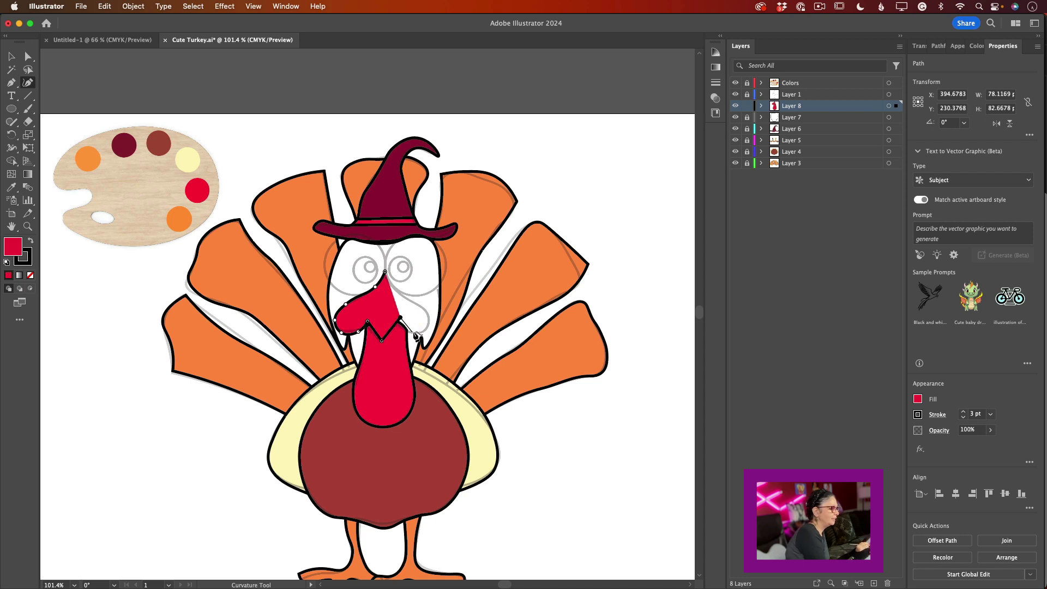
{"action": "left_click", "coordinate": [413, 331]}
{"action": "left_click", "coordinate": [428, 311]}
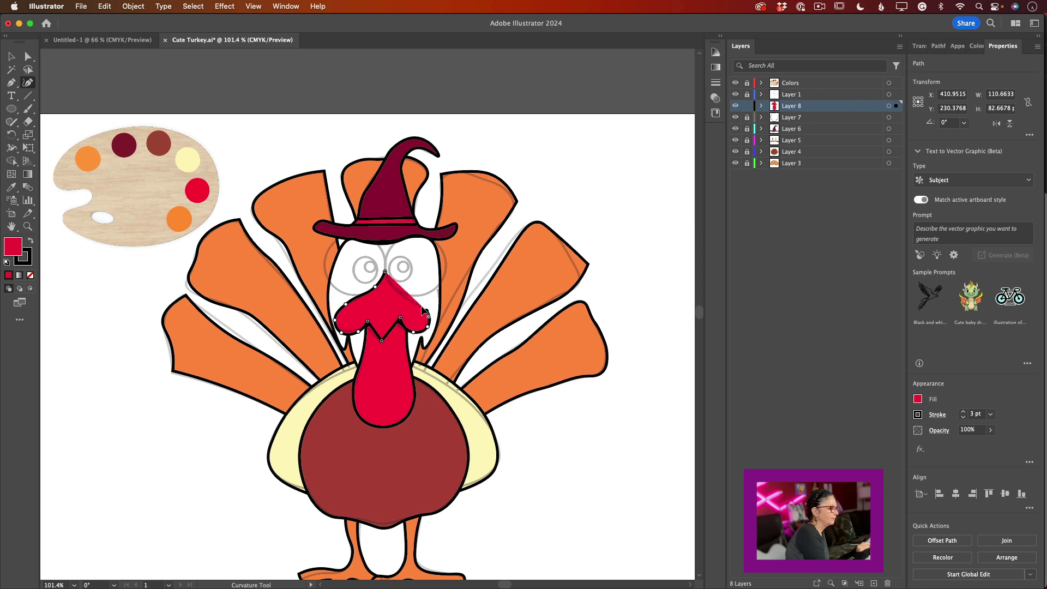
{"action": "left_click", "coordinate": [386, 272]}
{"action": "left_click", "coordinate": [386, 273]}
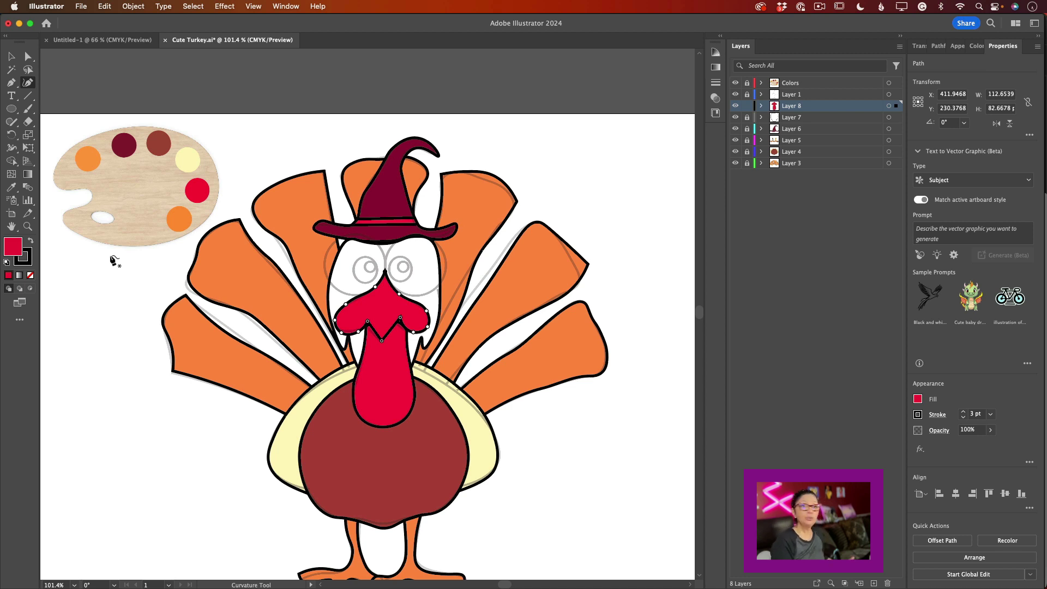
- Change the beak's fill color to bright yellow, FFE000
{"action": "double_click", "coordinate": [16, 248]}
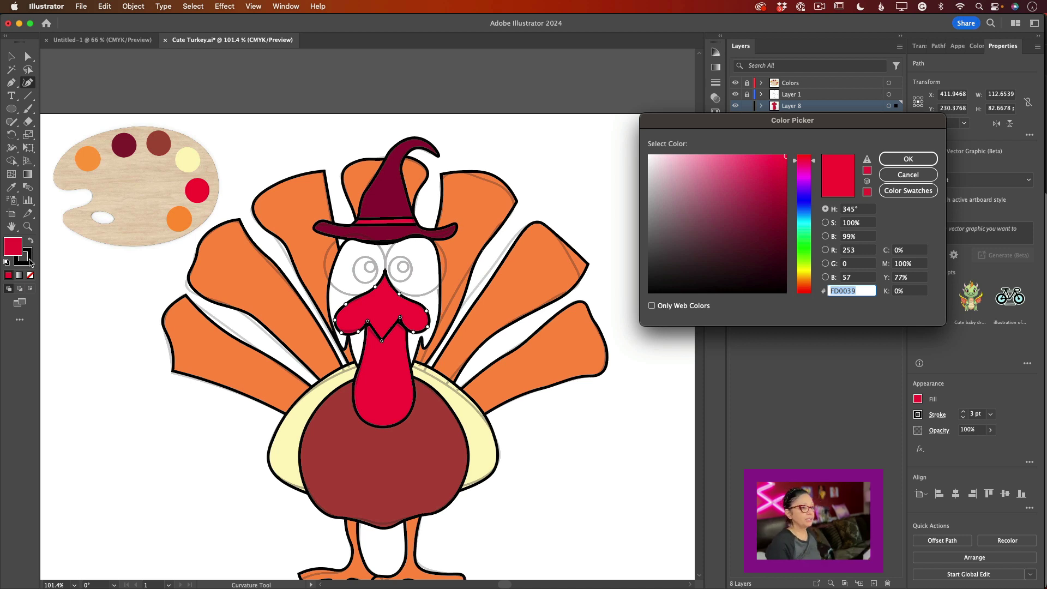
{"action": "type", "text": "FCA800"}
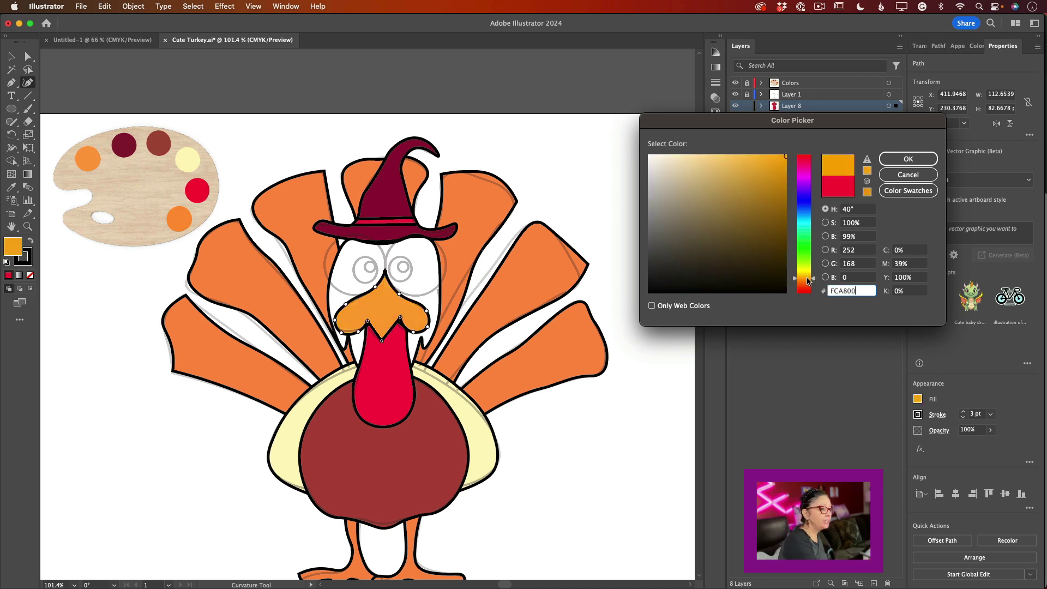
{"action": "left_click", "coordinate": [811, 273]}
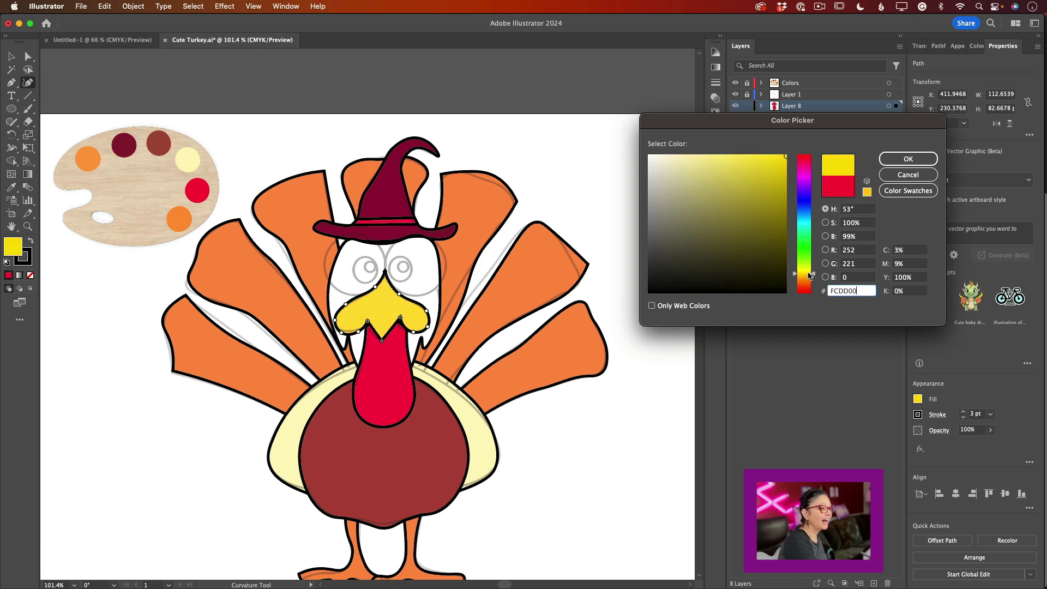
{"action": "left_click", "coordinate": [774, 173]}
{"action": "left_click_drag", "start_coordinate": [780, 165], "coordinate": [789, 154]}
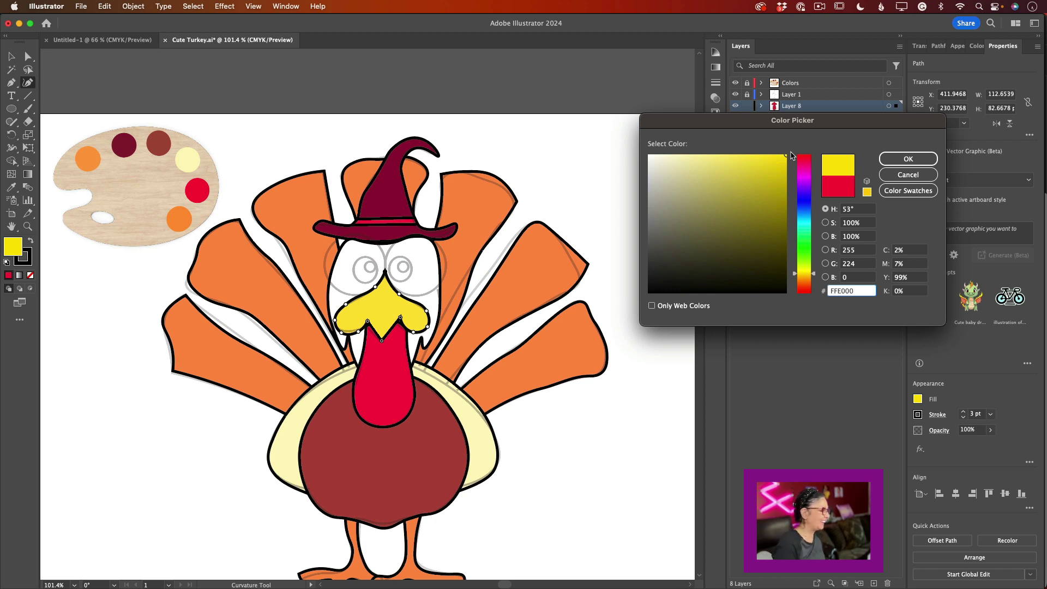
{"action": "left_click", "coordinate": [915, 158]}
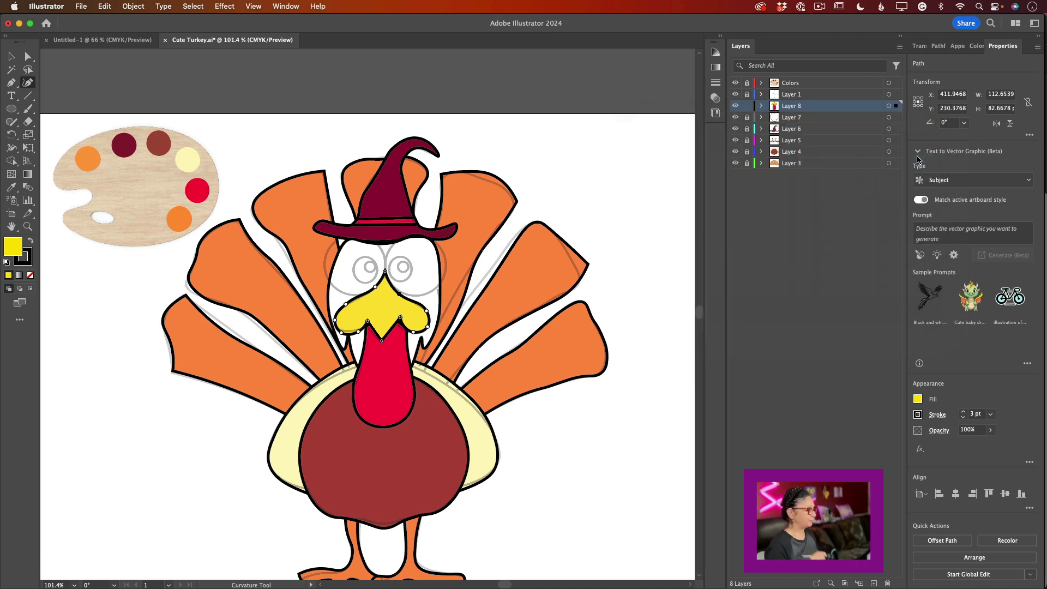
- Adjust the corner points along the beak's lower notch and tip, making the beak about 86 pt tall
{"action": "left_click", "coordinate": [400, 323]}
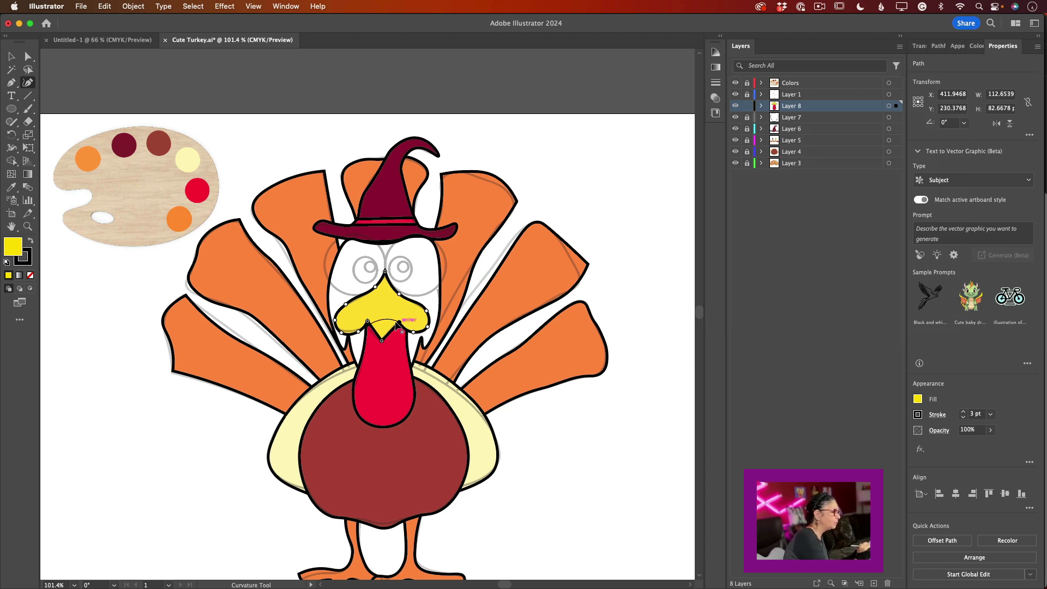
{"action": "left_click", "coordinate": [370, 325]}
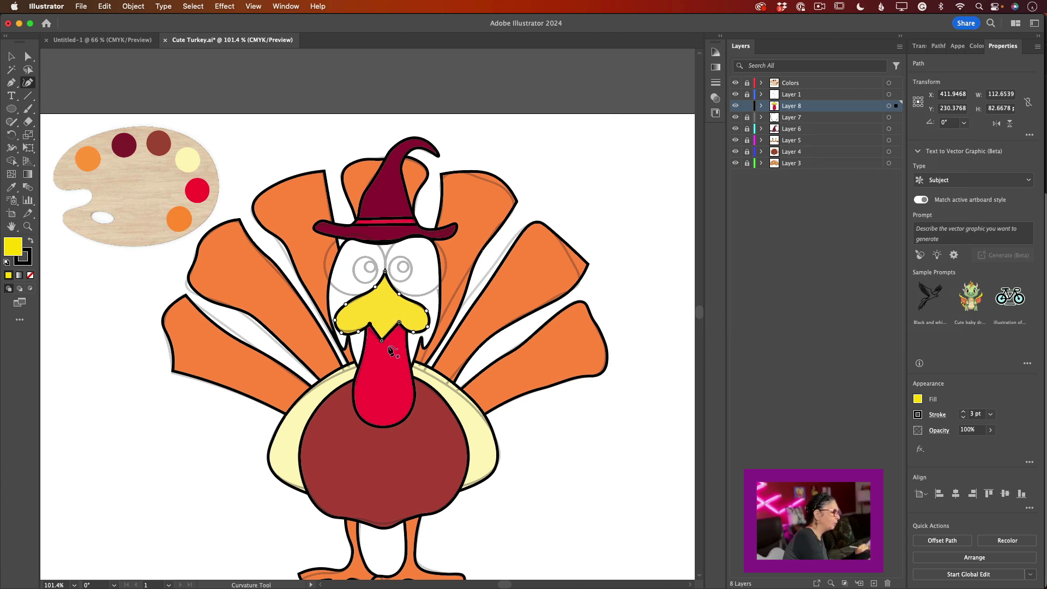
{"action": "left_click_drag", "start_coordinate": [400, 322], "coordinate": [400, 328]}
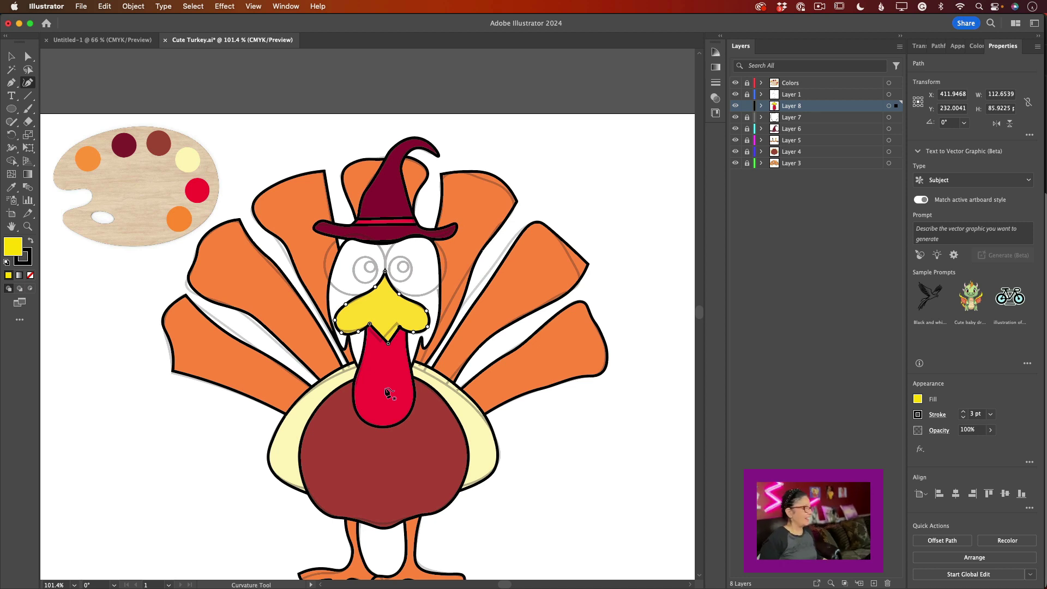
- Lock the wattle and beak layer, Layer 8, and add a new layer above it
{"action": "left_click", "coordinate": [748, 106]}
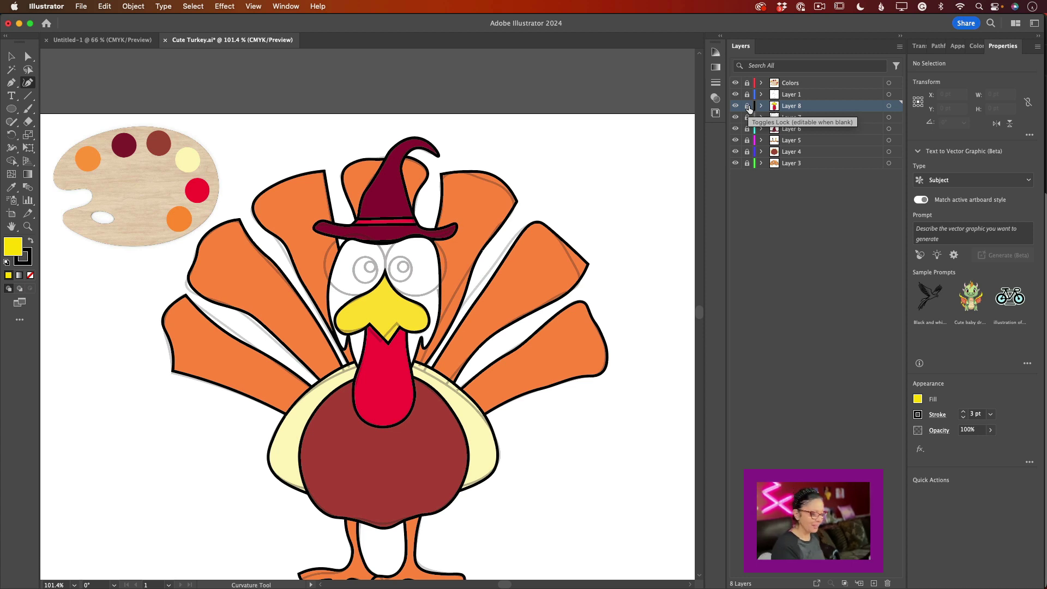
{"action": "left_click", "coordinate": [874, 583]}
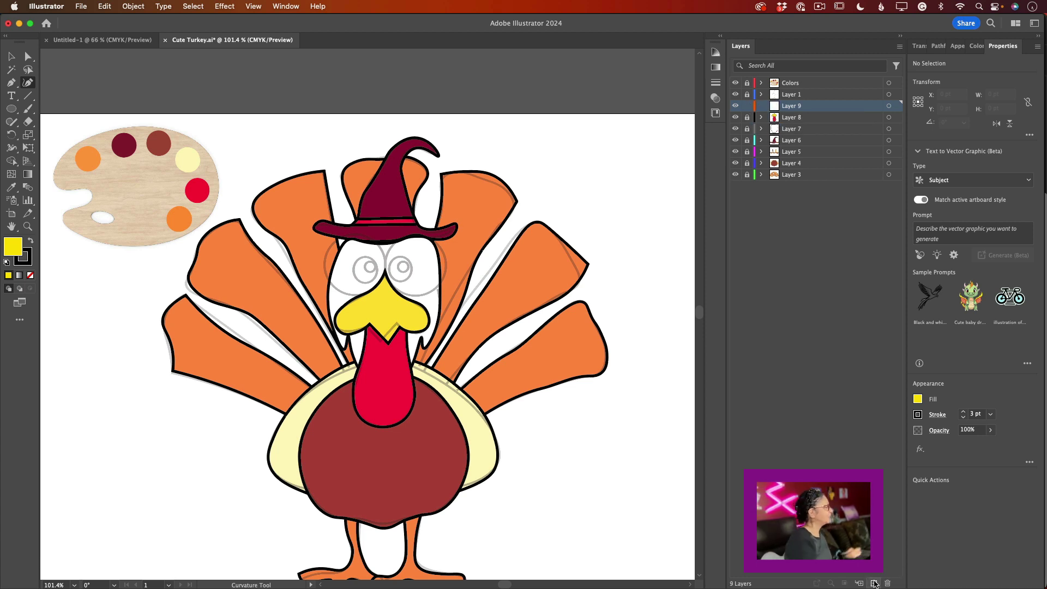
- Draw an off-white (F9F9F9) ellipse about 72 by 79 pt over the sketch's left eye
{"action": "left_click", "coordinate": [11, 109]}
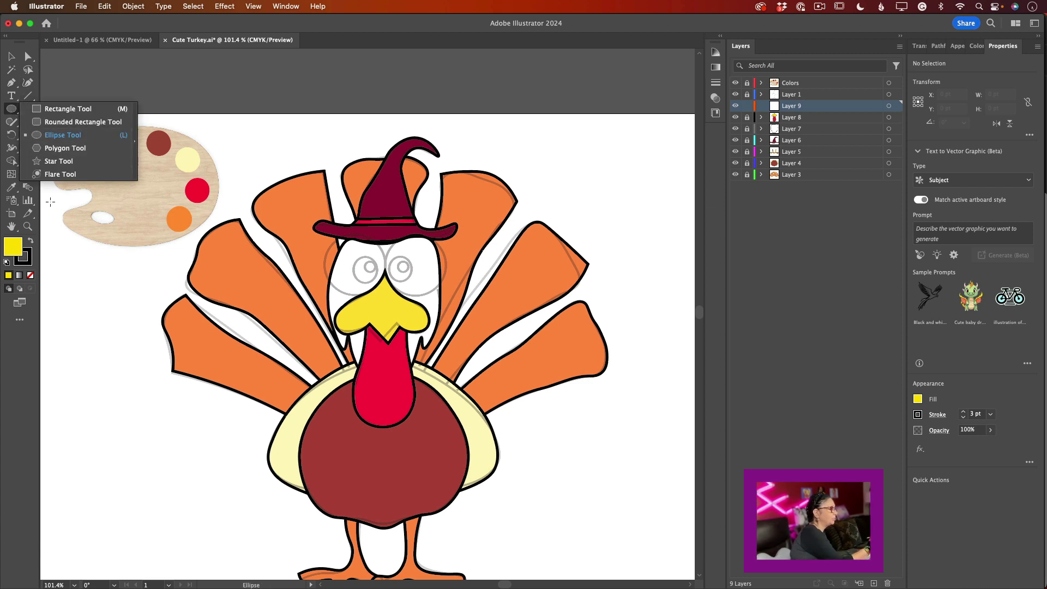
{"action": "double_click", "coordinate": [16, 252]}
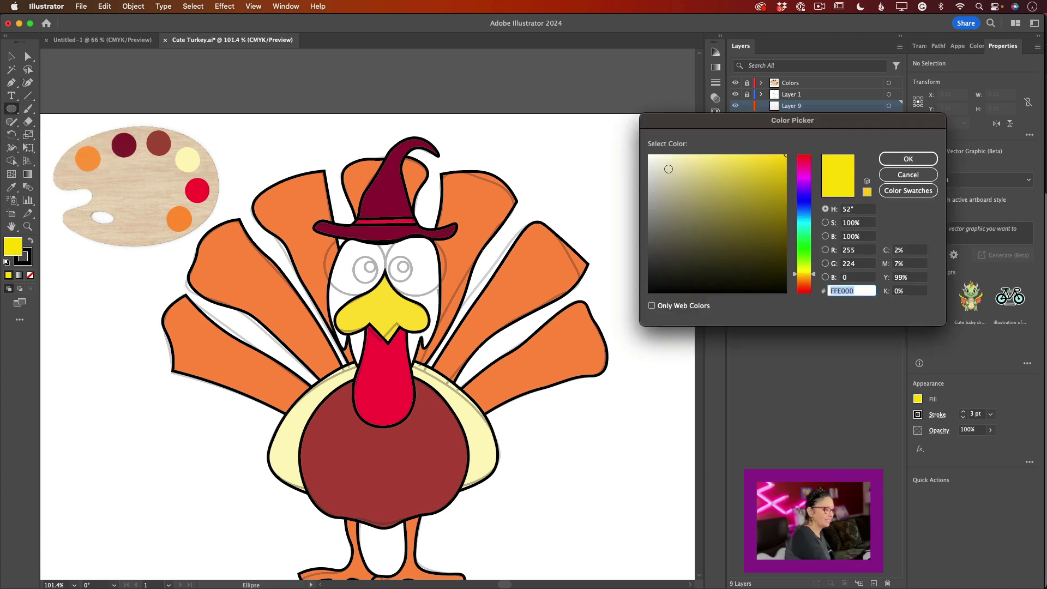
{"action": "left_click_drag", "start_coordinate": [668, 168], "coordinate": [656, 156]}
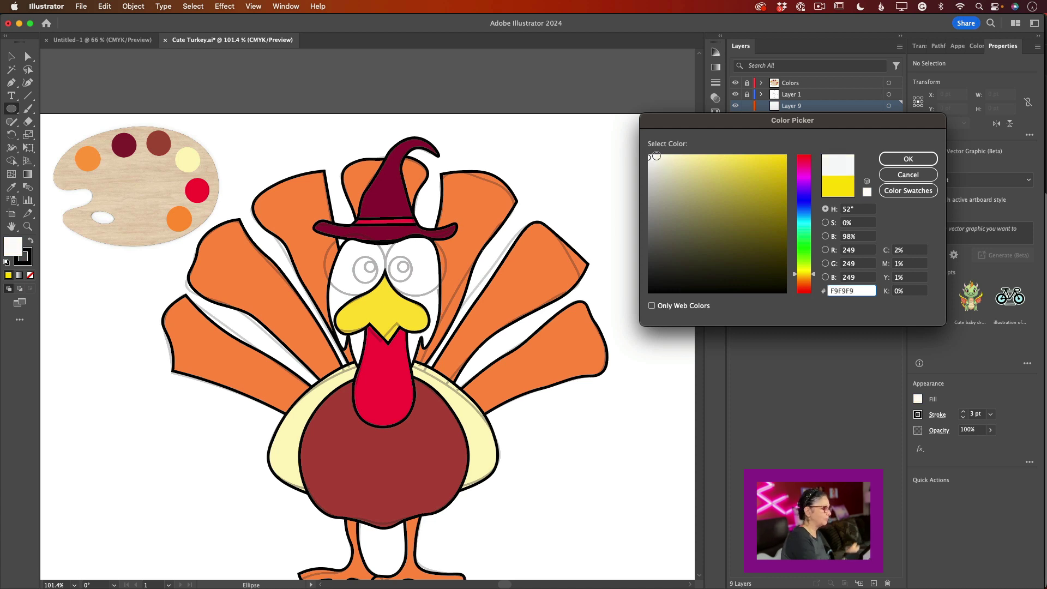
{"action": "left_click", "coordinate": [898, 158]}
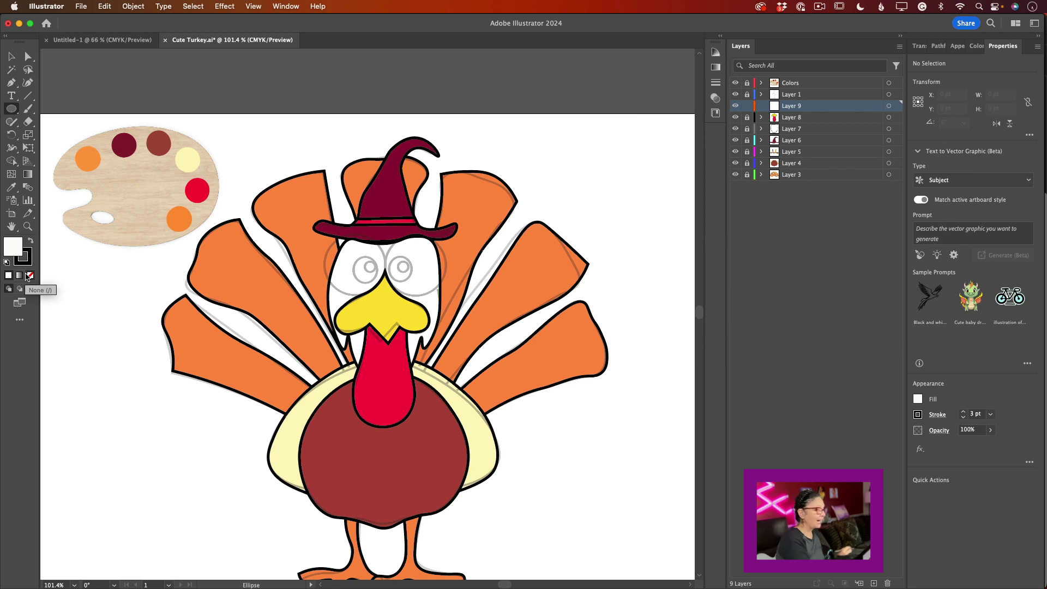
{"action": "left_click_drag", "start_coordinate": [325, 235], "coordinate": [387, 299]}
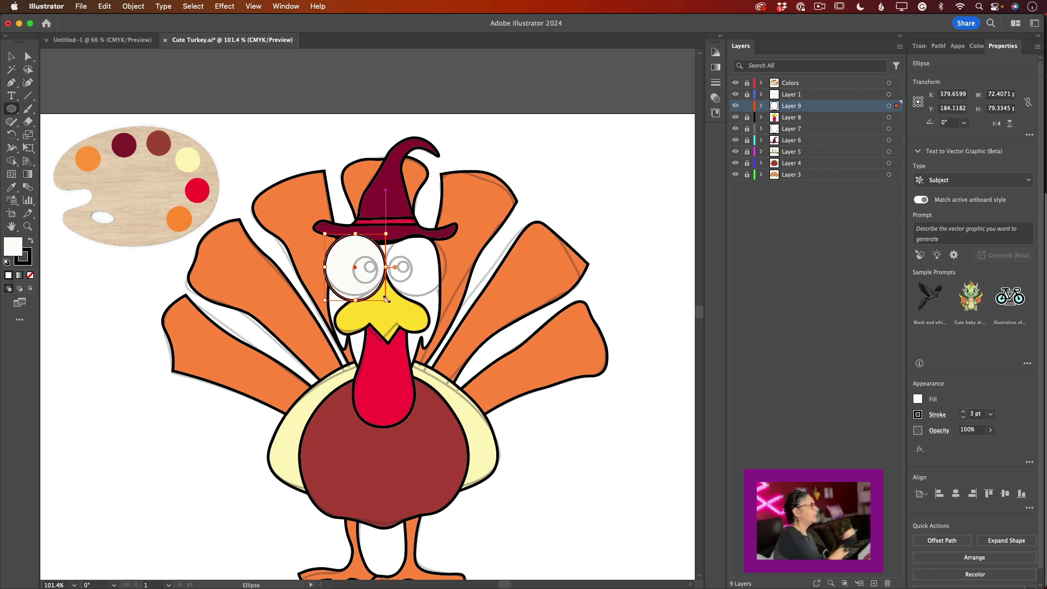
- Duplicate the left eye ellipse and place the copy beside it over the sketch's right eye
{"action": "left_click", "coordinate": [11, 57]}
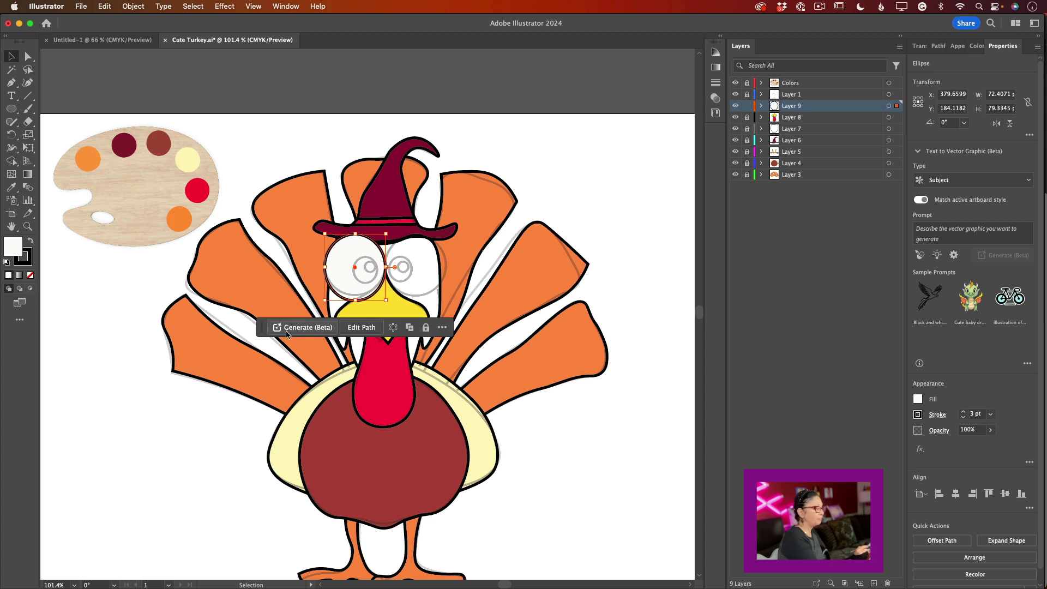
{"action": "left_click", "coordinate": [410, 327]}
{"action": "left_click_drag", "start_coordinate": [385, 255], "coordinate": [443, 253]}
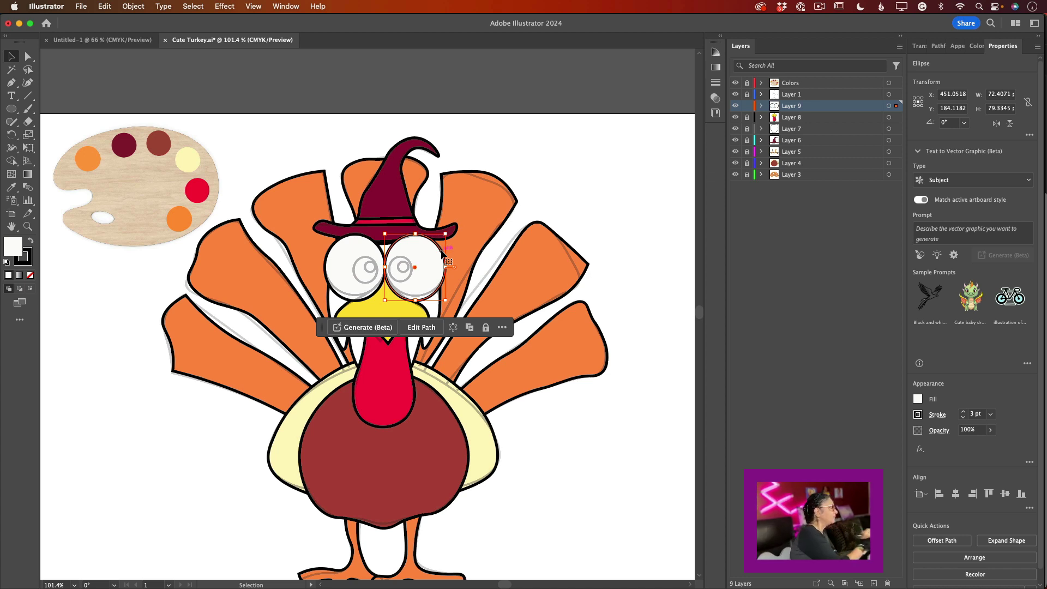
- Draw a circle about 38 pt across in the empty area beside the turkey and fill it black
{"action": "left_click", "coordinate": [12, 109]}
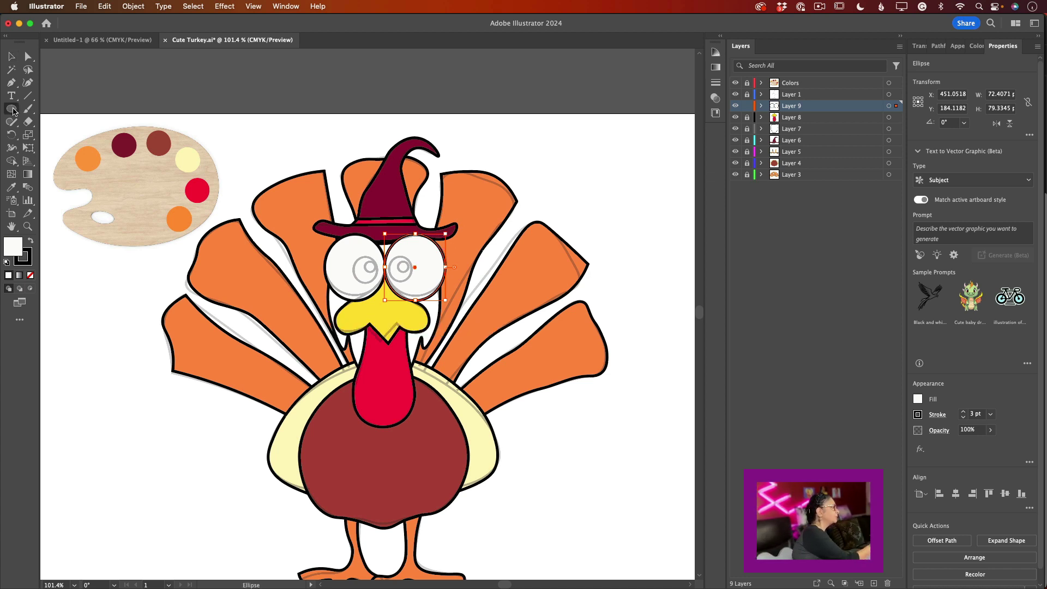
{"action": "left_click_drag", "start_coordinate": [80, 318], "coordinate": [114, 350]}
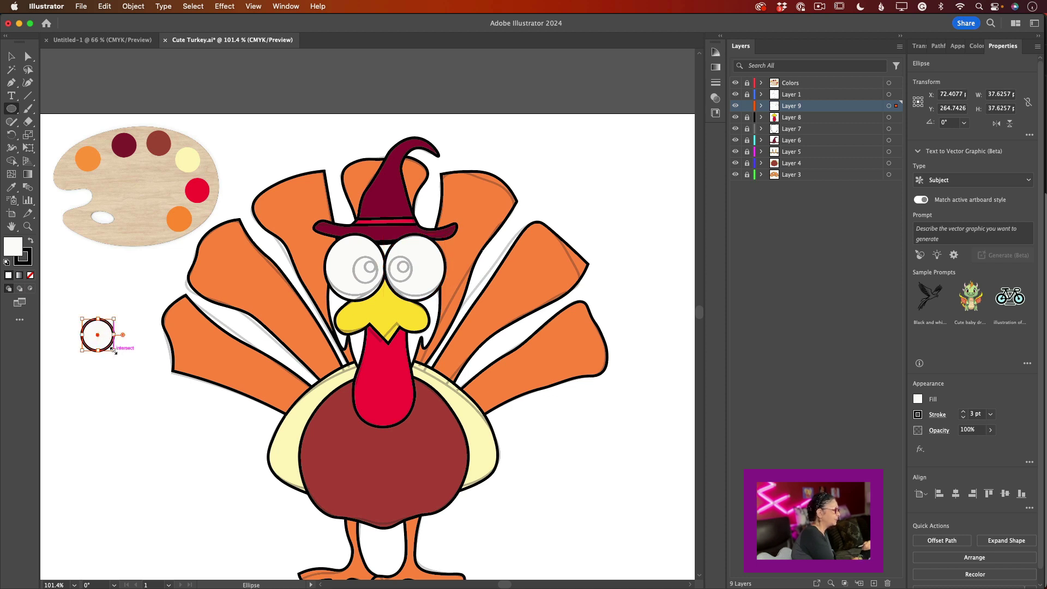
{"action": "double_click", "coordinate": [18, 250]}
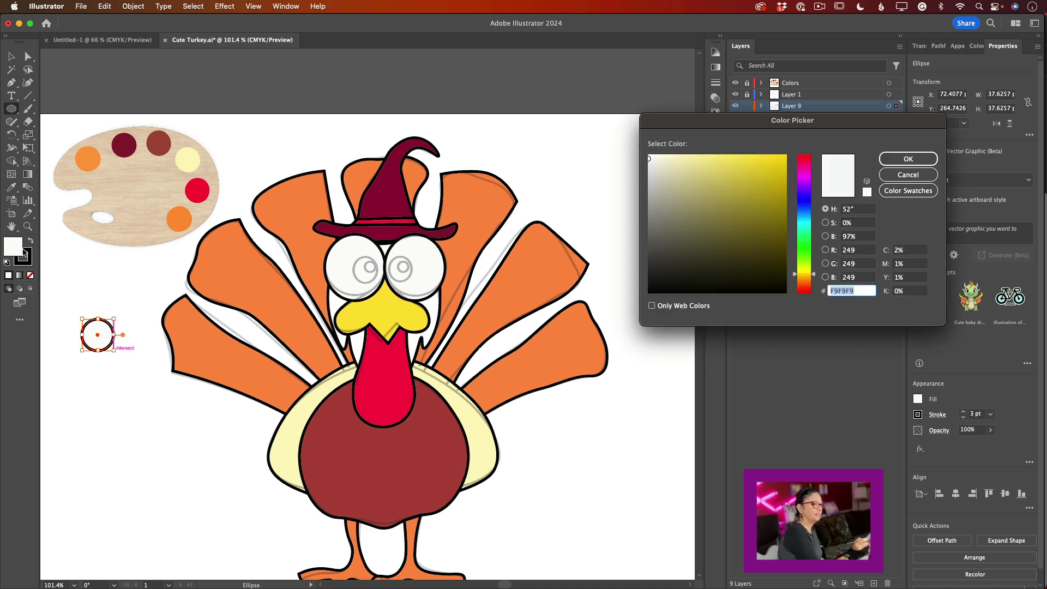
{"action": "left_click", "coordinate": [666, 293]}
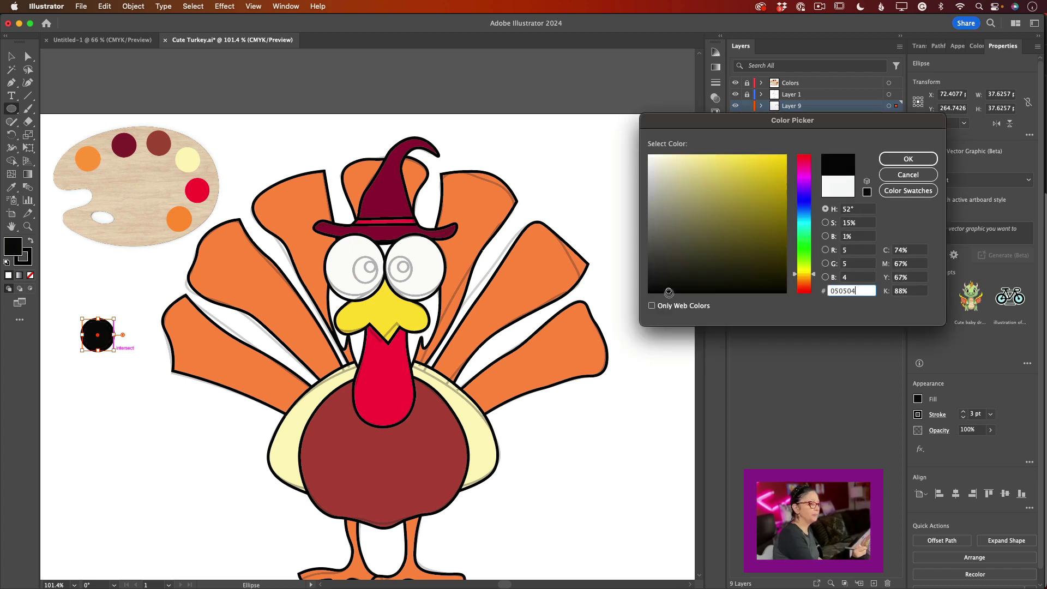
{"action": "left_click", "coordinate": [907, 159]}
- Place the black circle over the sketched pupil of the left eye and duplicate it onto the right eye's pupil
{"action": "key", "text": "v"}
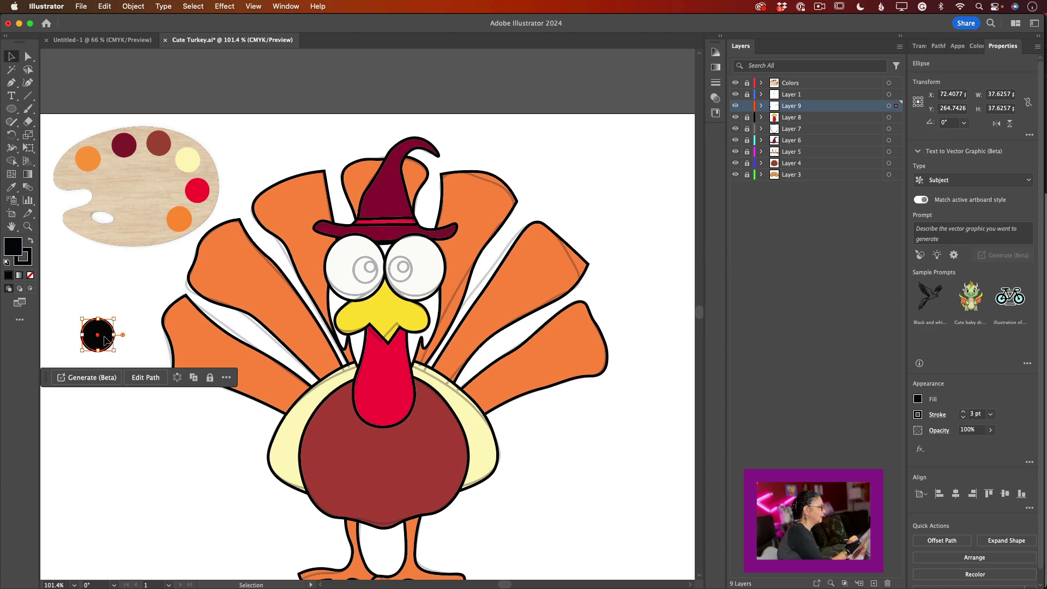
{"action": "left_click_drag", "start_coordinate": [106, 341], "coordinate": [369, 274]}
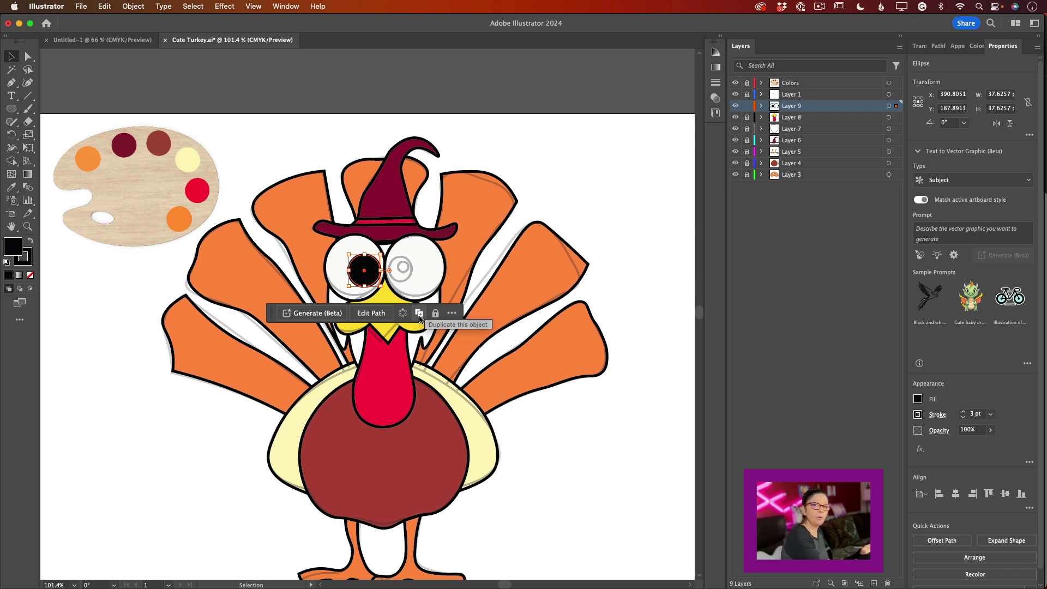
{"action": "left_click", "coordinate": [420, 318]}
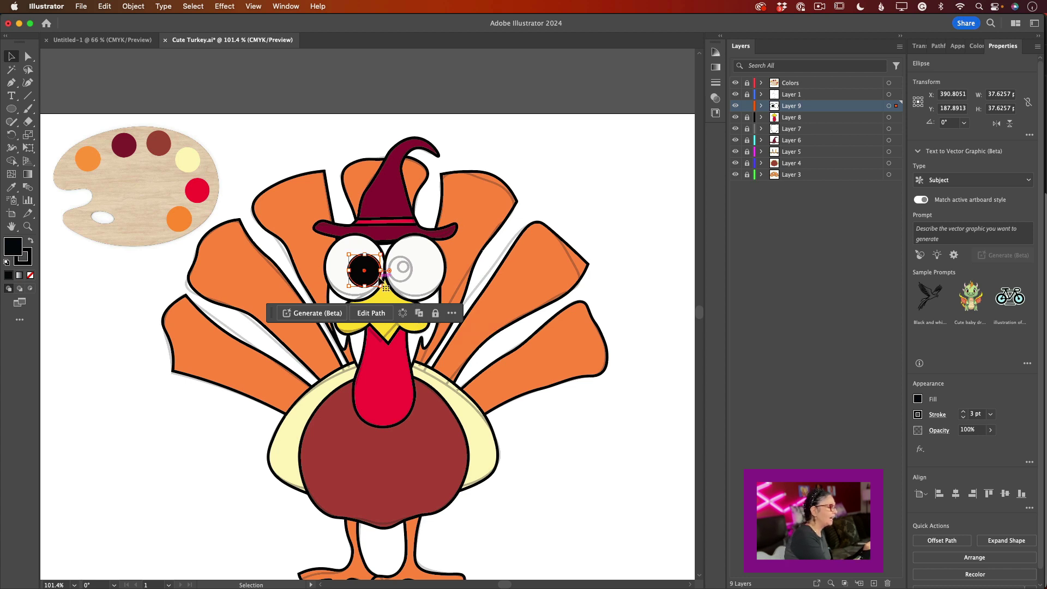
{"action": "left_click_drag", "start_coordinate": [377, 281], "coordinate": [420, 281]}
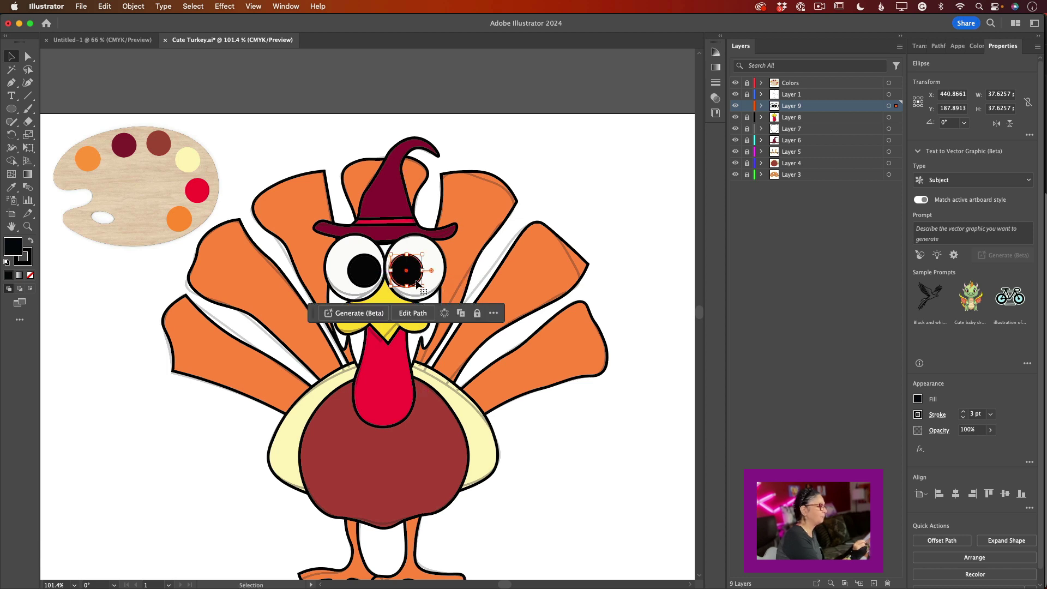
- Draw a circle about 17 pt across in the empty area beside the turkey and fill it white
{"action": "left_click", "coordinate": [12, 110]}
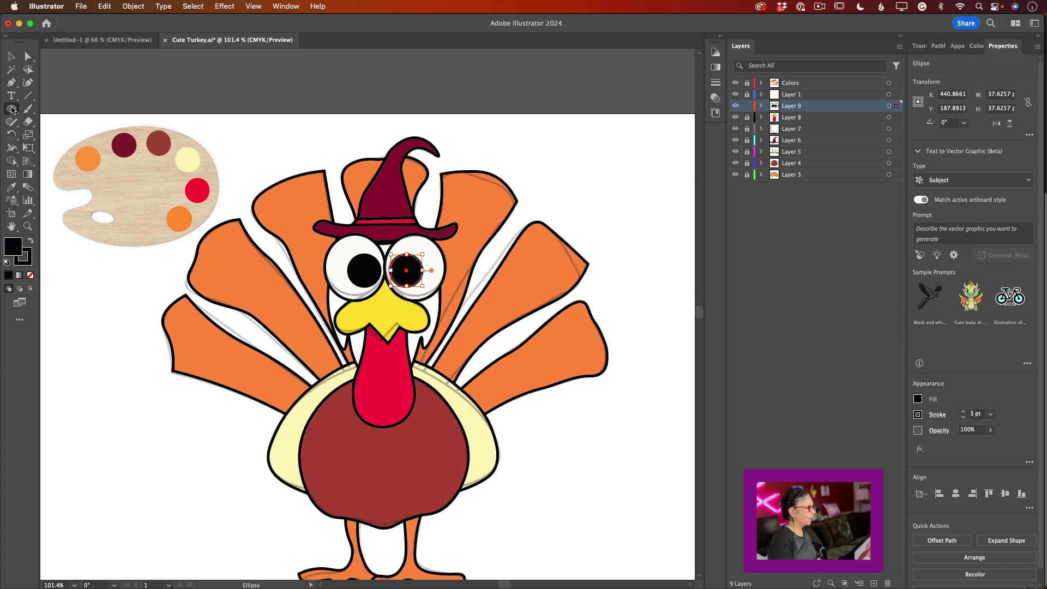
{"action": "left_click_drag", "start_coordinate": [154, 387], "coordinate": [170, 402]}
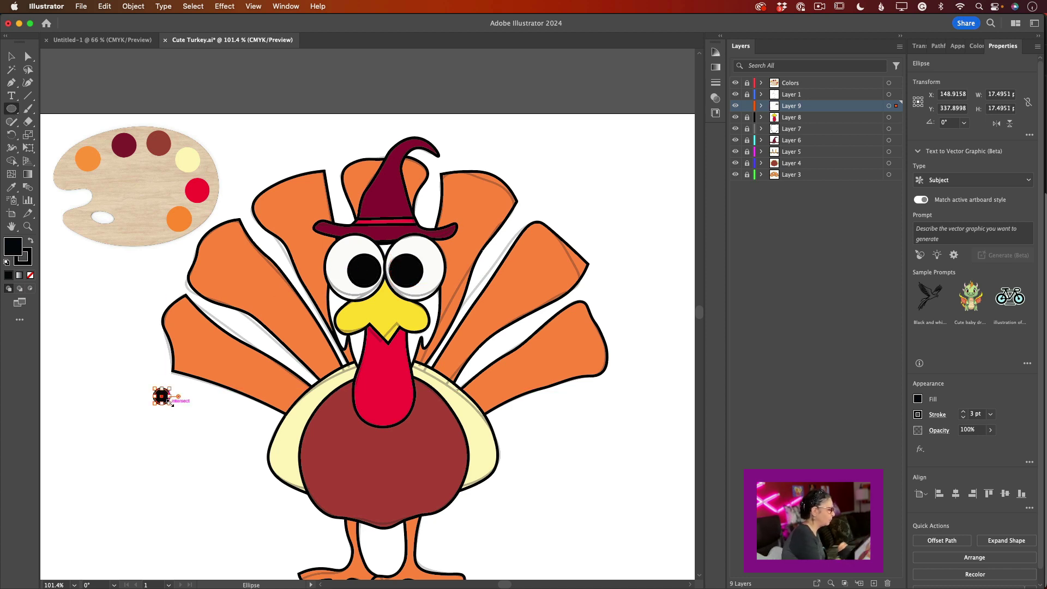
{"action": "double_click", "coordinate": [13, 254]}
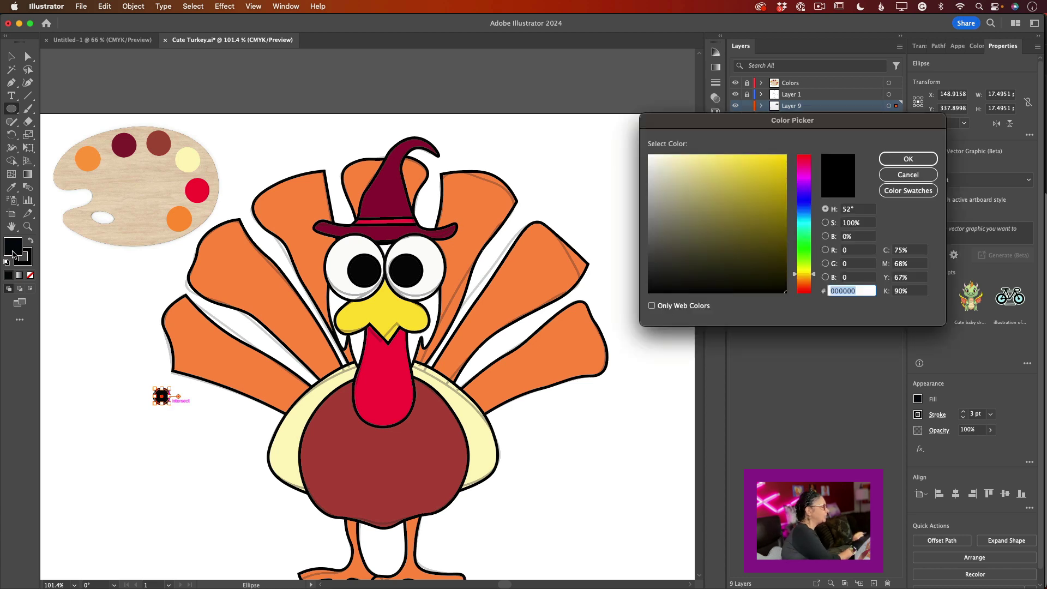
{"action": "left_click", "coordinate": [652, 164]}
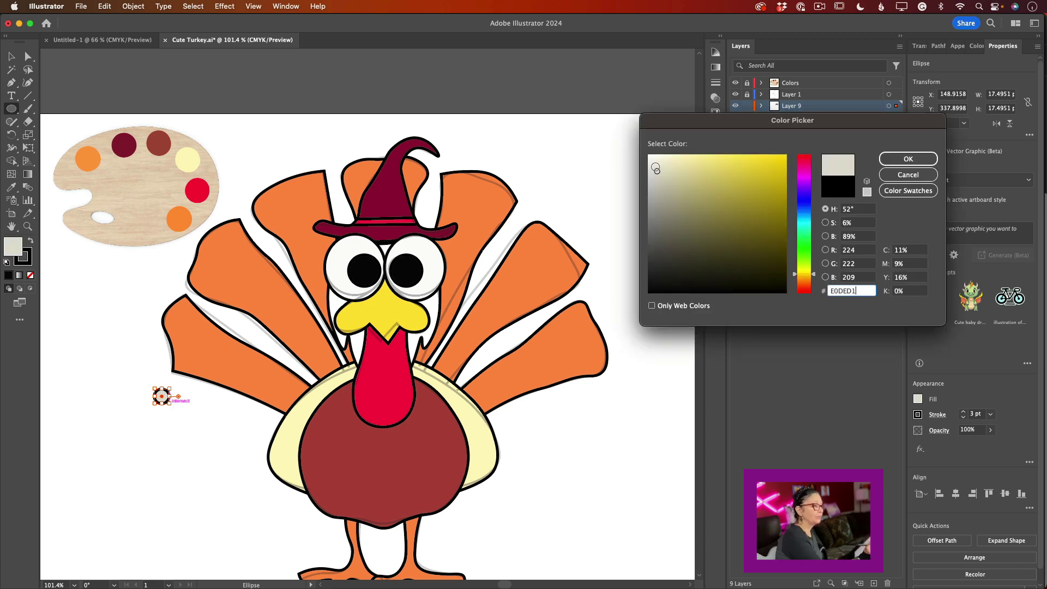
{"action": "left_click", "coordinate": [905, 158]}
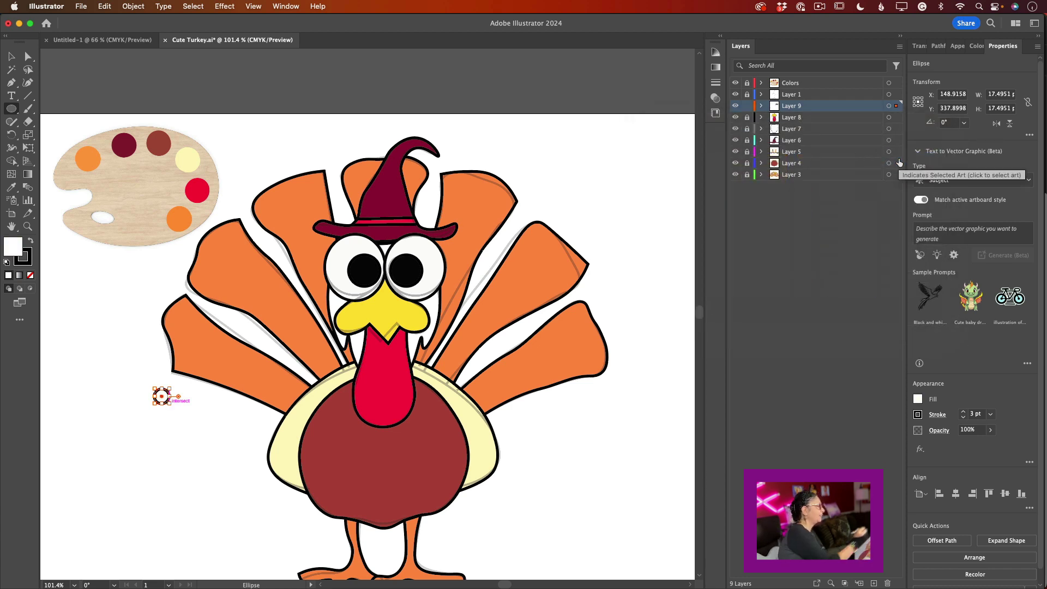
- Move the small white circle into the left pupil as a highlight and place a copy in the right pupil
{"action": "left_click", "coordinate": [12, 56]}
{"action": "left_click_drag", "start_coordinate": [171, 392], "coordinate": [375, 265]}
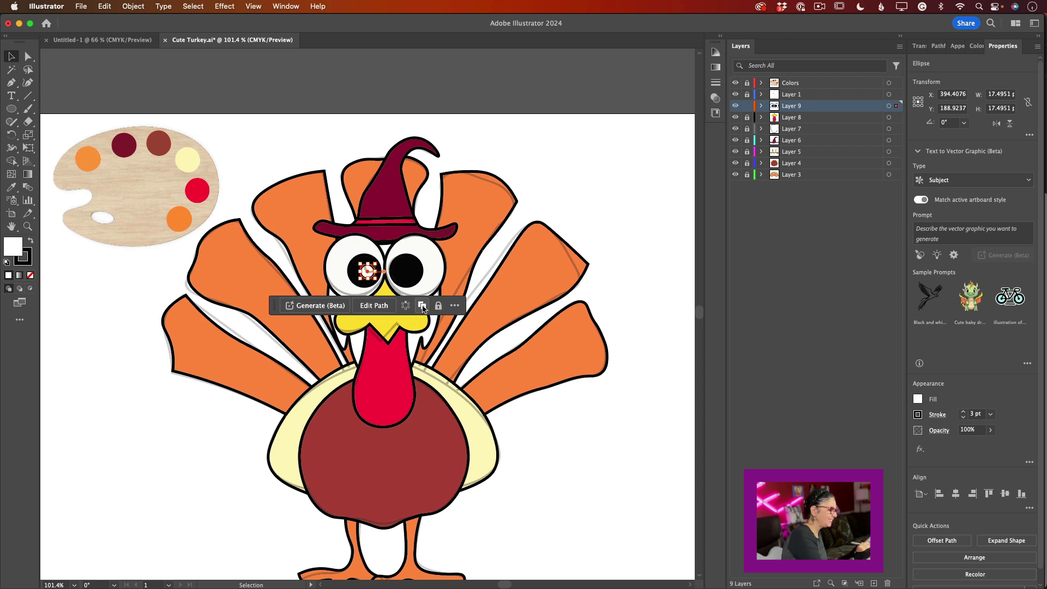
{"action": "left_click_drag", "start_coordinate": [370, 274], "coordinate": [406, 272]}
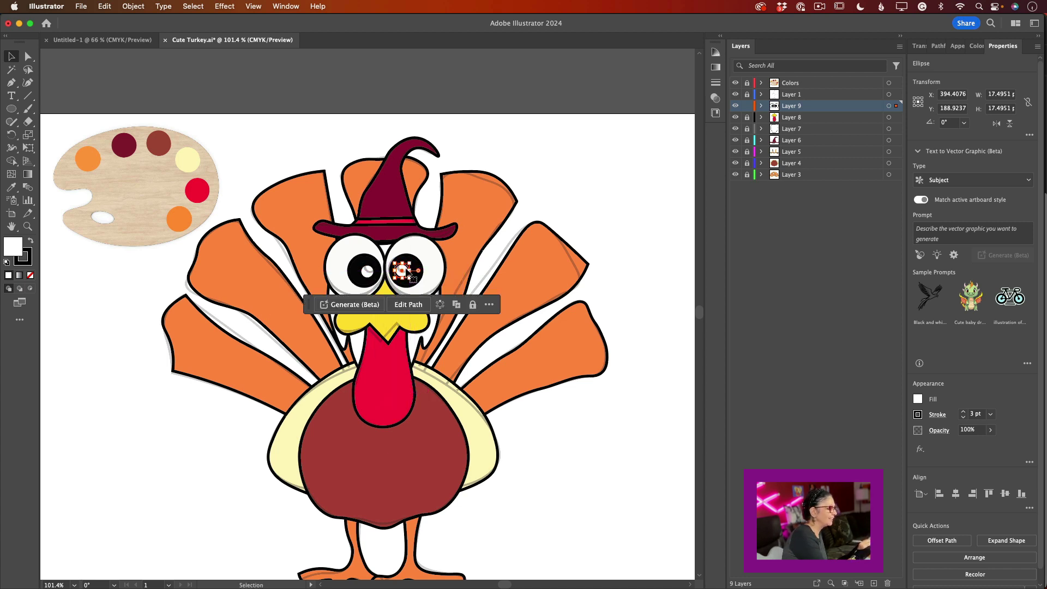
- Lock the eyes layer, Layer 9, and hide the sketch on Layer 1
{"action": "left_click", "coordinate": [748, 106]}
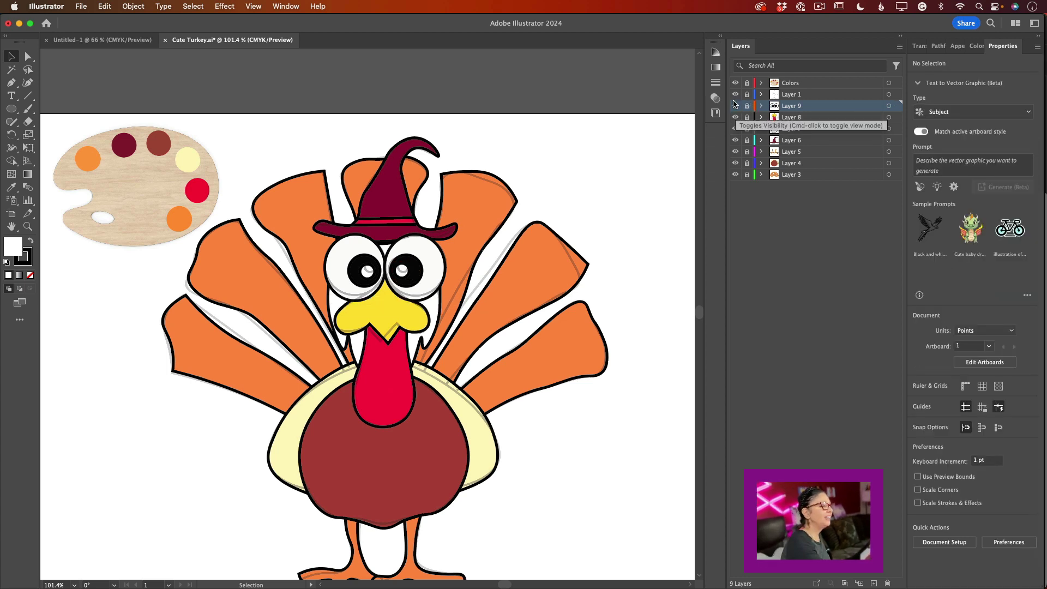
{"action": "left_click", "coordinate": [735, 95]}
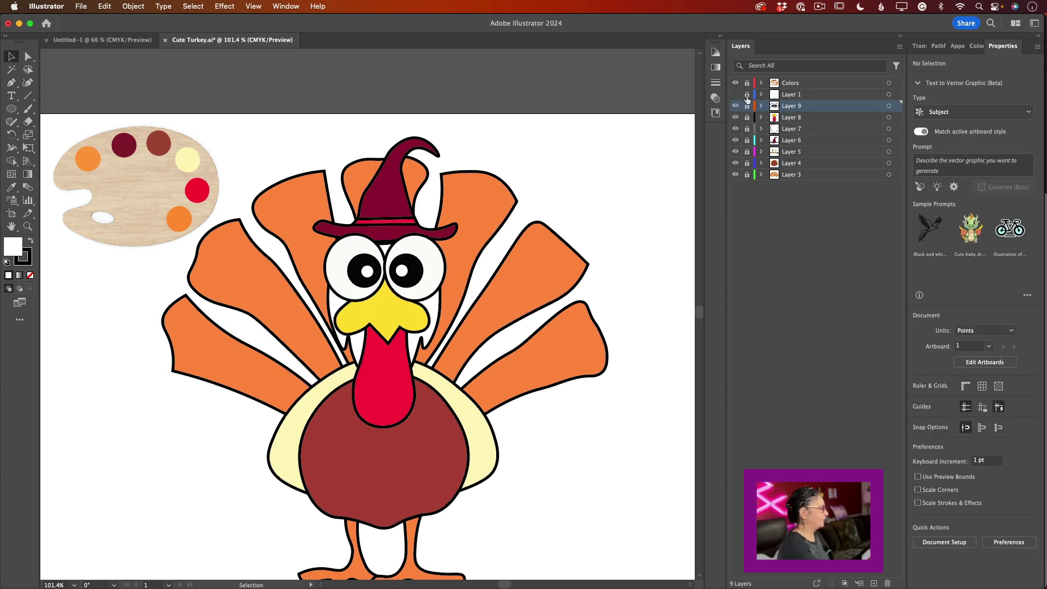
{"action": "left_click", "coordinate": [27, 228]}
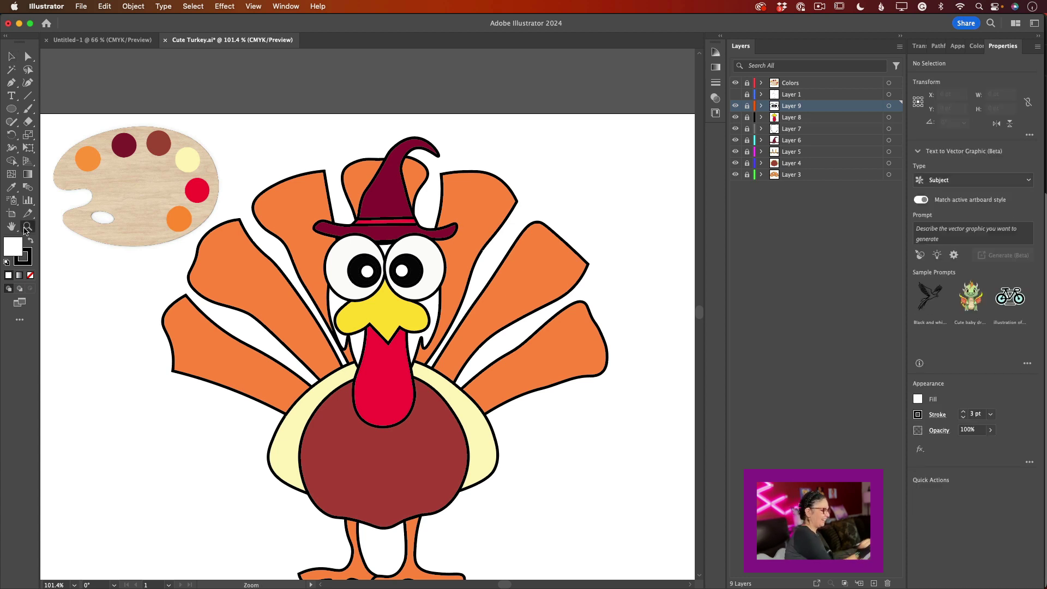
{"action": "left_click_drag", "start_coordinate": [701, 312], "coordinate": [702, 314]}
{"action": "scroll", "coordinate": [701, 313], "scroll_direction": "down", "scroll_amount": 3}
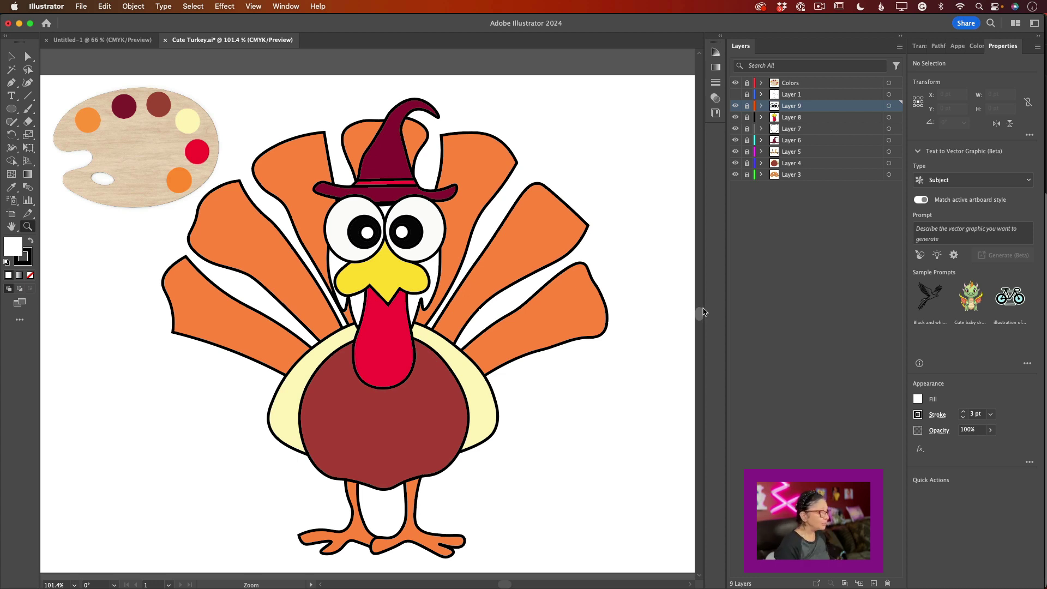
- Add a layer above Layer 3 and draw a white circle about 38 pt across near the tip of the lowest left feather
{"action": "left_click", "coordinate": [804, 177]}
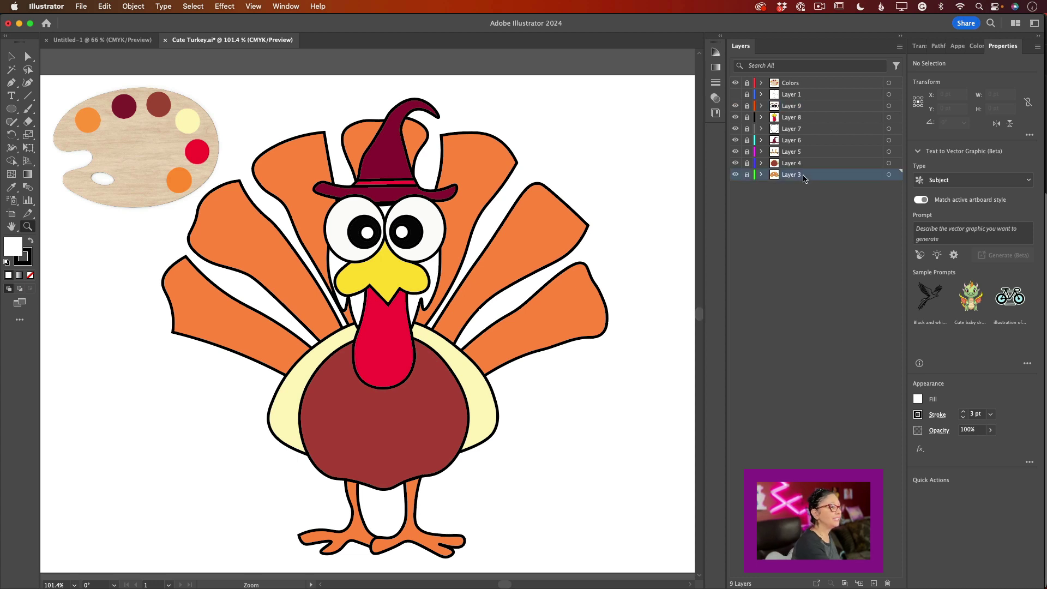
{"action": "left_click", "coordinate": [874, 583]}
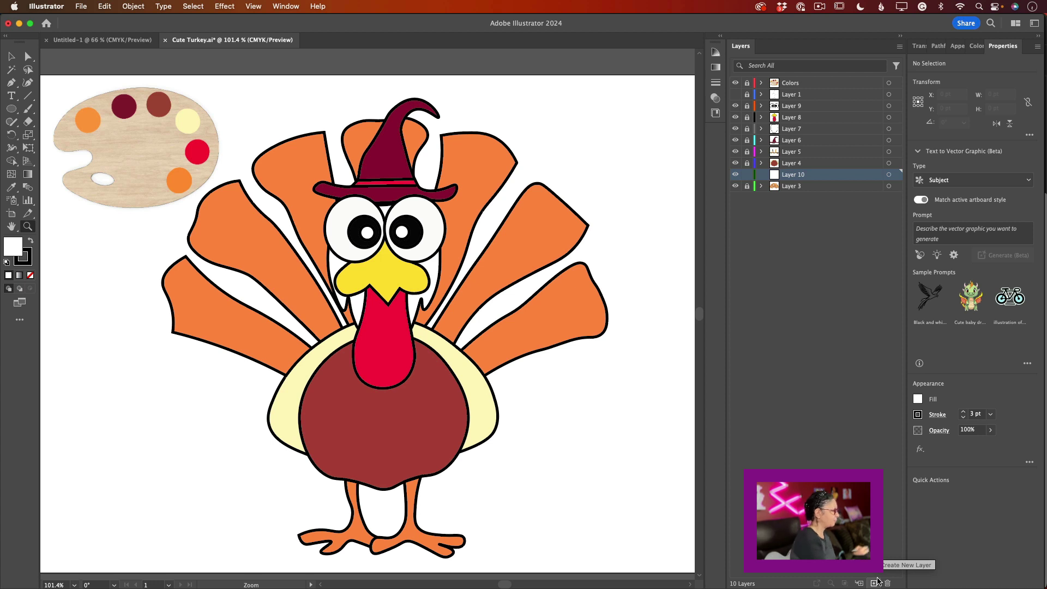
{"action": "left_click", "coordinate": [12, 109]}
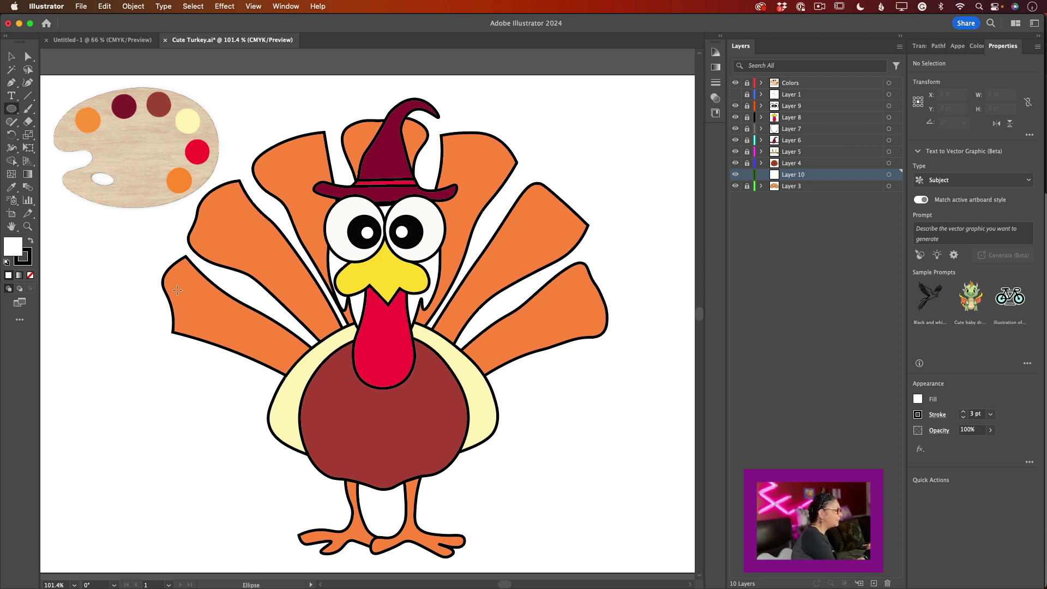
{"action": "left_click_drag", "start_coordinate": [177, 290], "coordinate": [209, 321]}
- Copy the white circle onto the tips of the other feathers and lock the circles' layer, Layer 10
{"action": "left_click", "coordinate": [12, 56]}
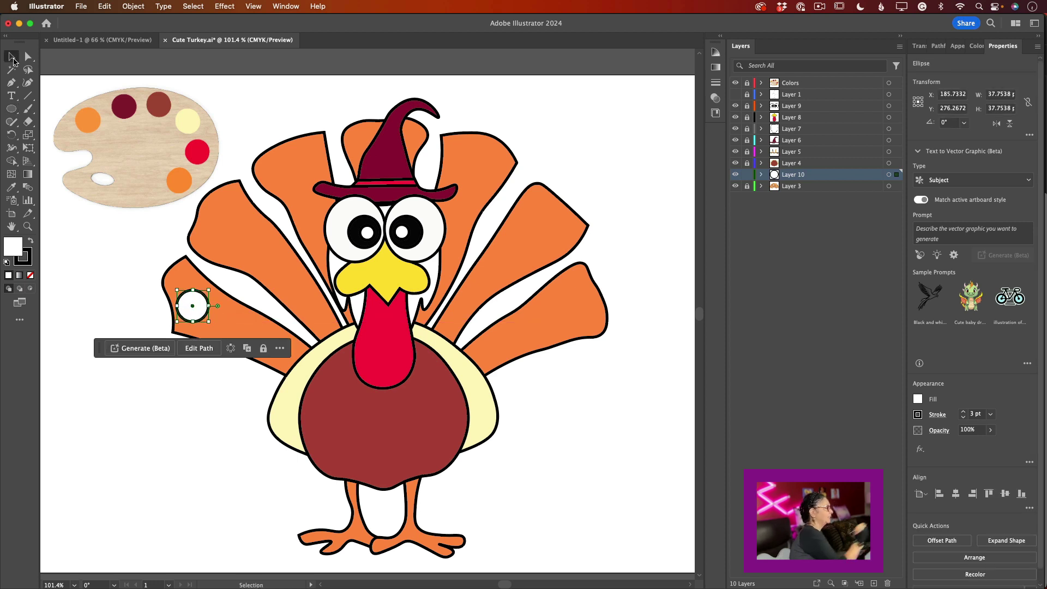
{"action": "left_click_drag", "start_coordinate": [197, 305], "coordinate": [576, 310]}
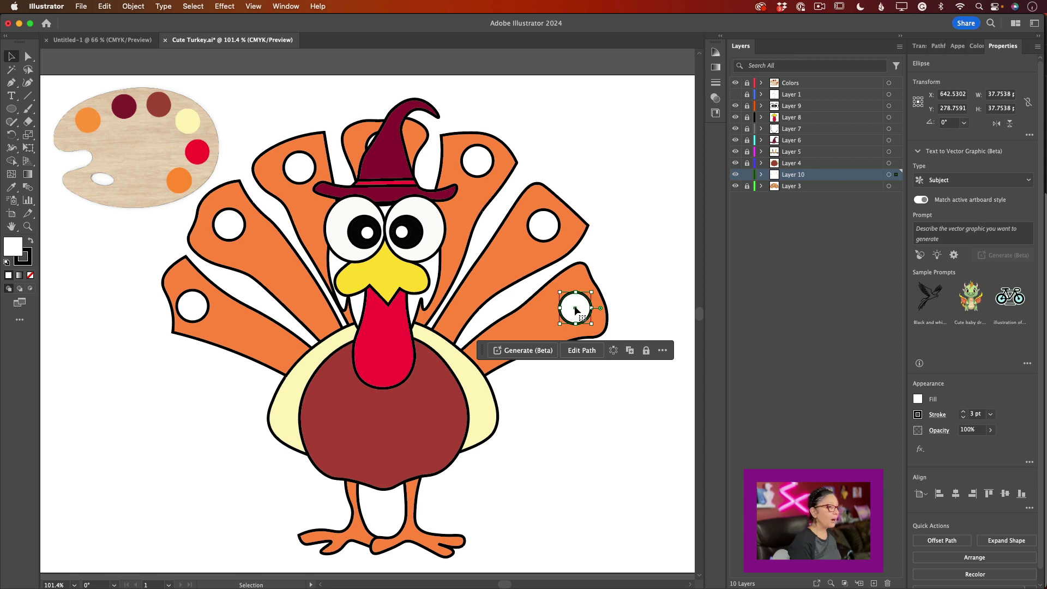
{"action": "left_click", "coordinate": [747, 174]}
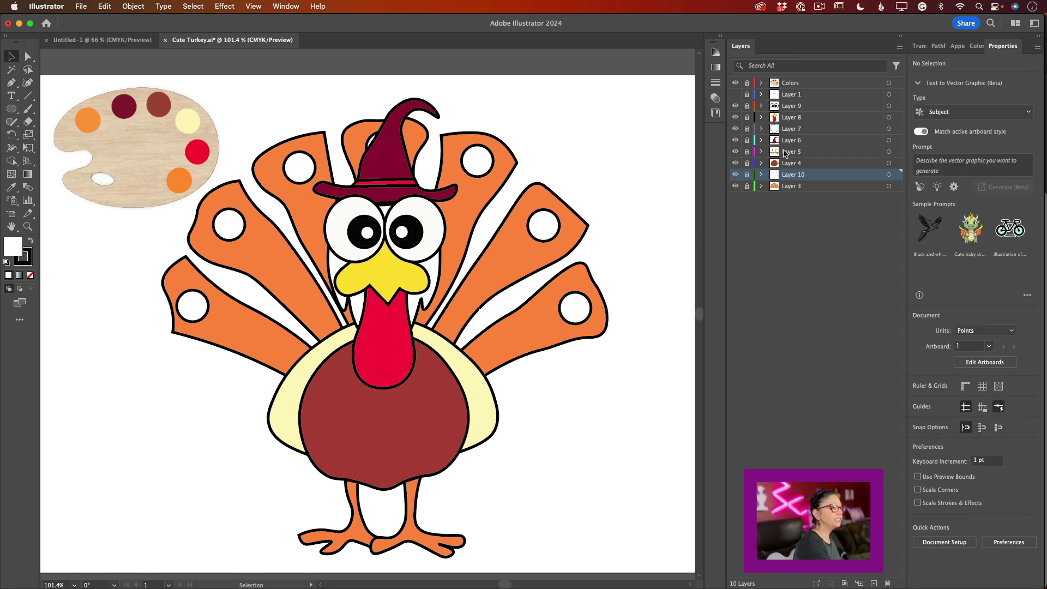
- Add a layer above the eyes layer, Layer 9, and draw a circle about 17 pt across to the left of the body
{"action": "left_click", "coordinate": [800, 106]}
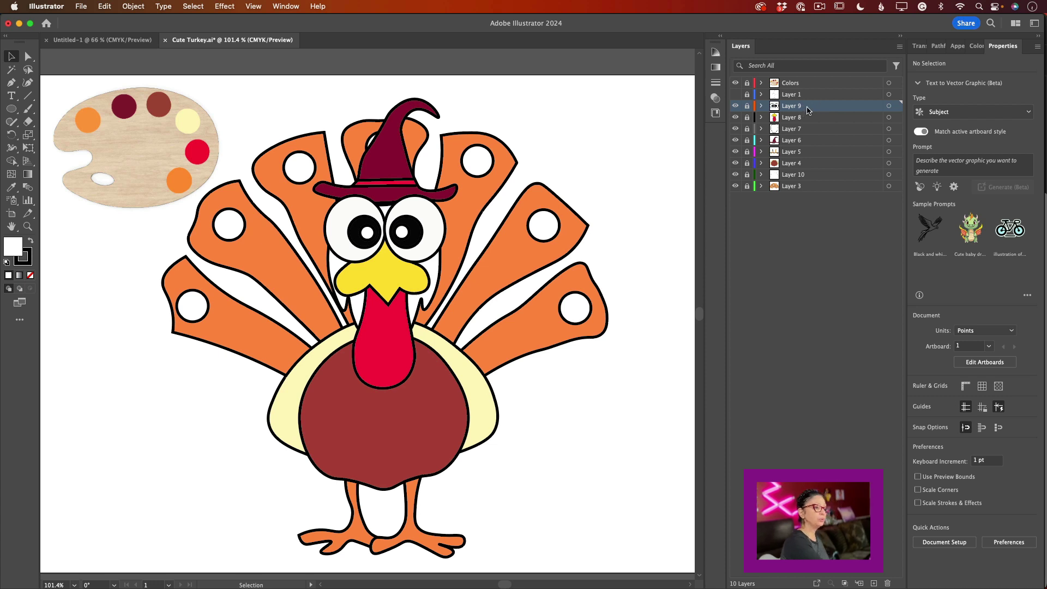
{"action": "left_click", "coordinate": [874, 583]}
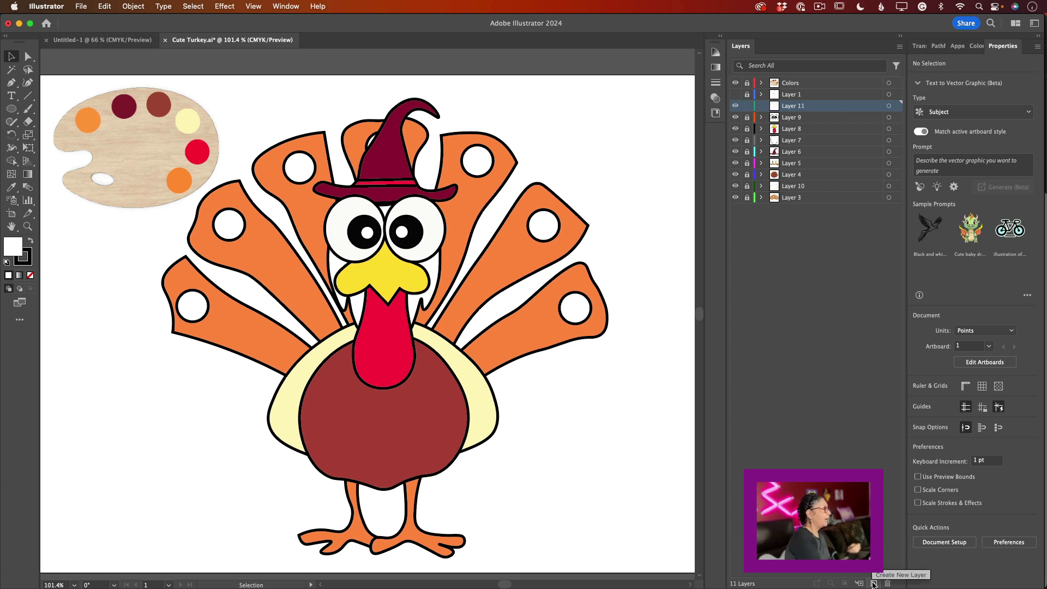
{"action": "left_click", "coordinate": [12, 111]}
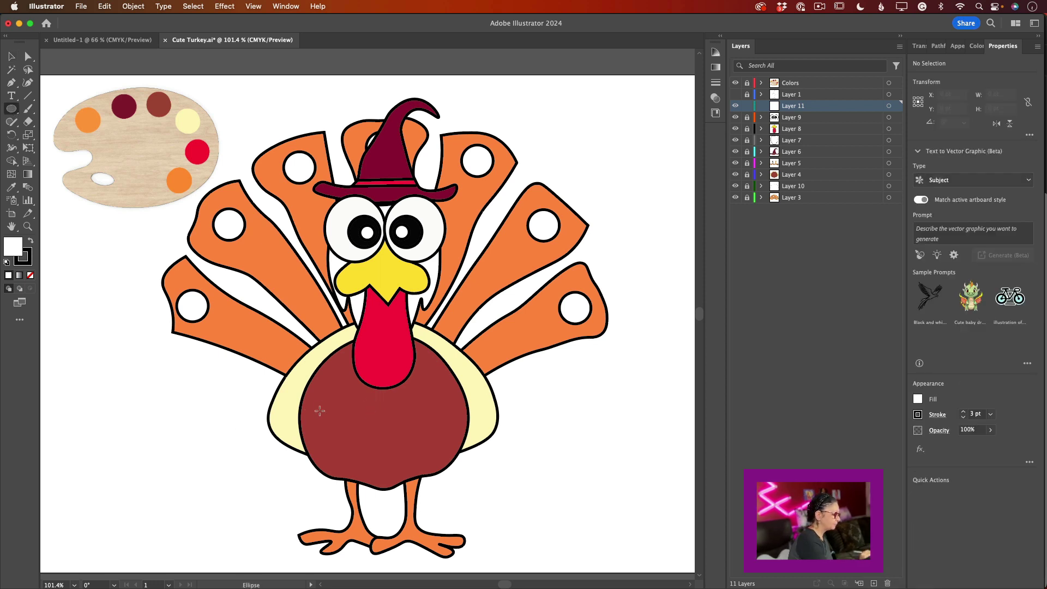
{"action": "left_click_drag", "start_coordinate": [191, 414], "coordinate": [204, 423]}
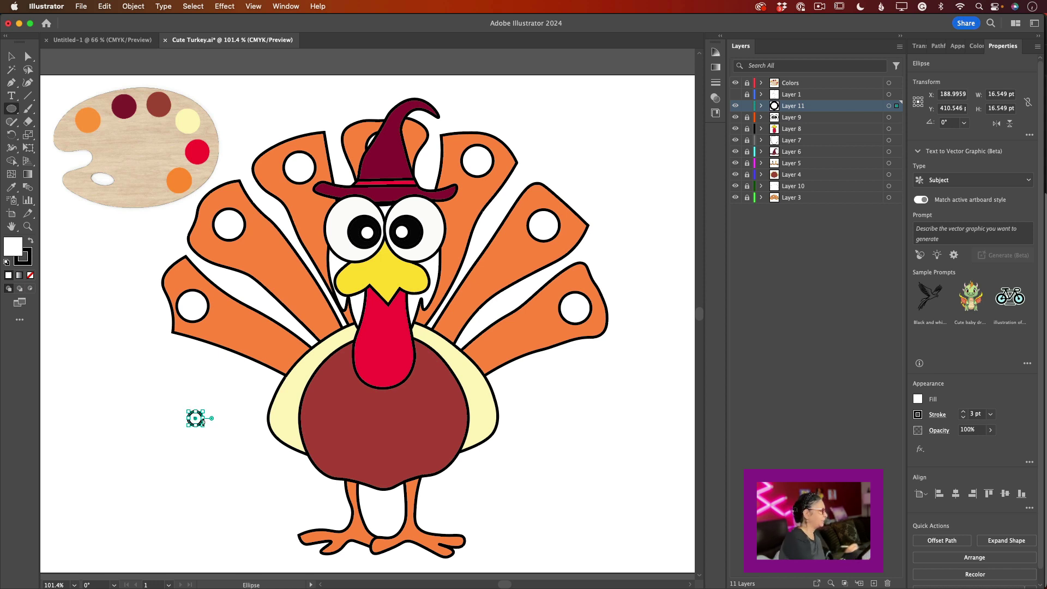
- Fill the new small circle beside the body with bright red (F90303)
{"action": "double_click", "coordinate": [20, 248]}
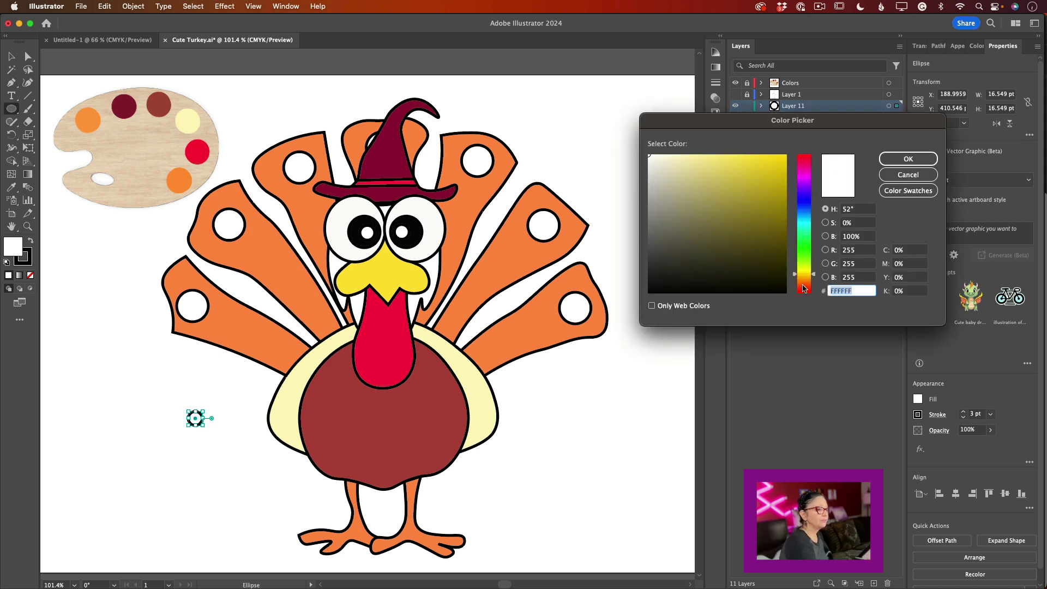
{"action": "left_click", "coordinate": [803, 288]}
{"action": "left_click", "coordinate": [804, 157]}
{"action": "left_click", "coordinate": [784, 160]}
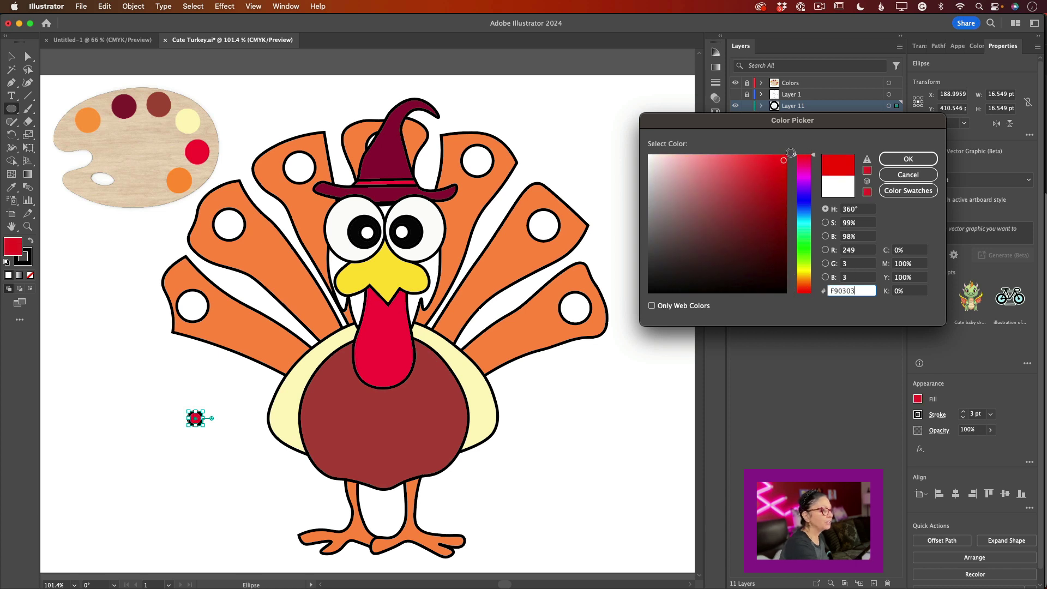
{"action": "left_click", "coordinate": [908, 159]}
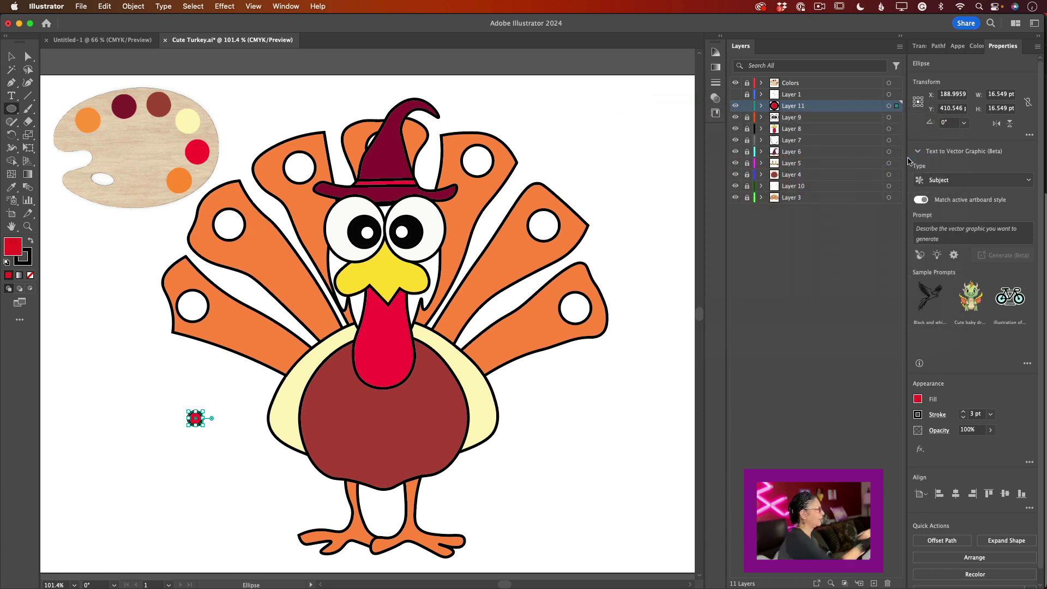
- Apply a Grid repeat to the small red circle beside the body
{"action": "left_click", "coordinate": [12, 56]}
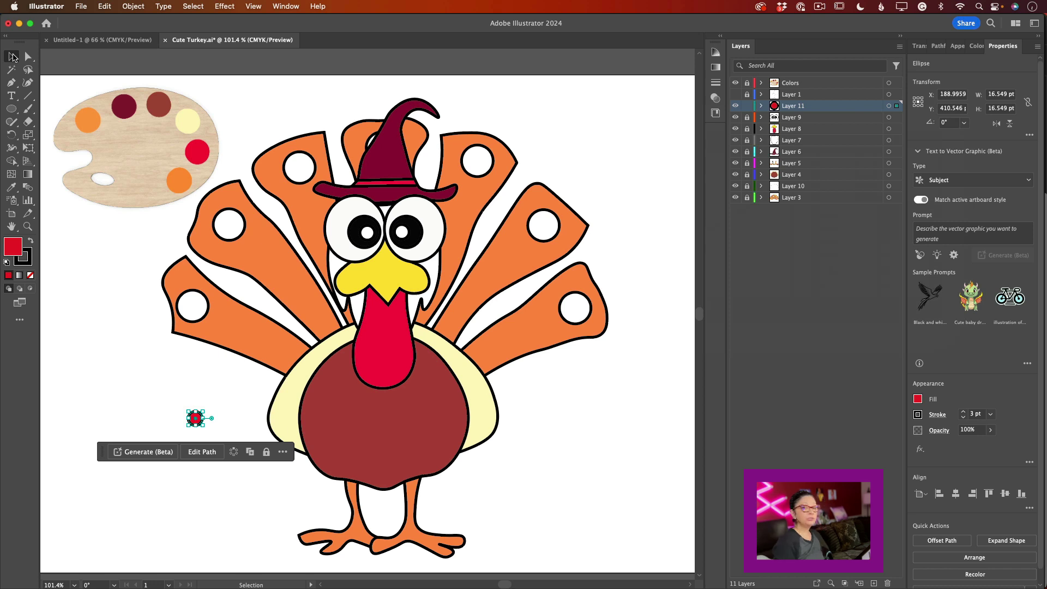
{"action": "left_click", "coordinate": [234, 452]}
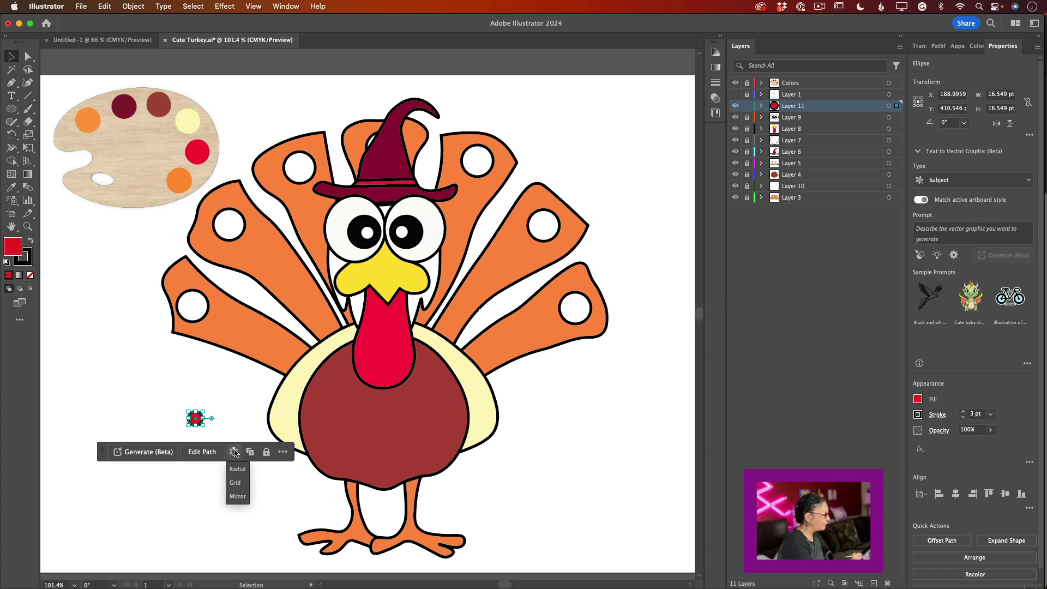
{"action": "left_click", "coordinate": [240, 482]}
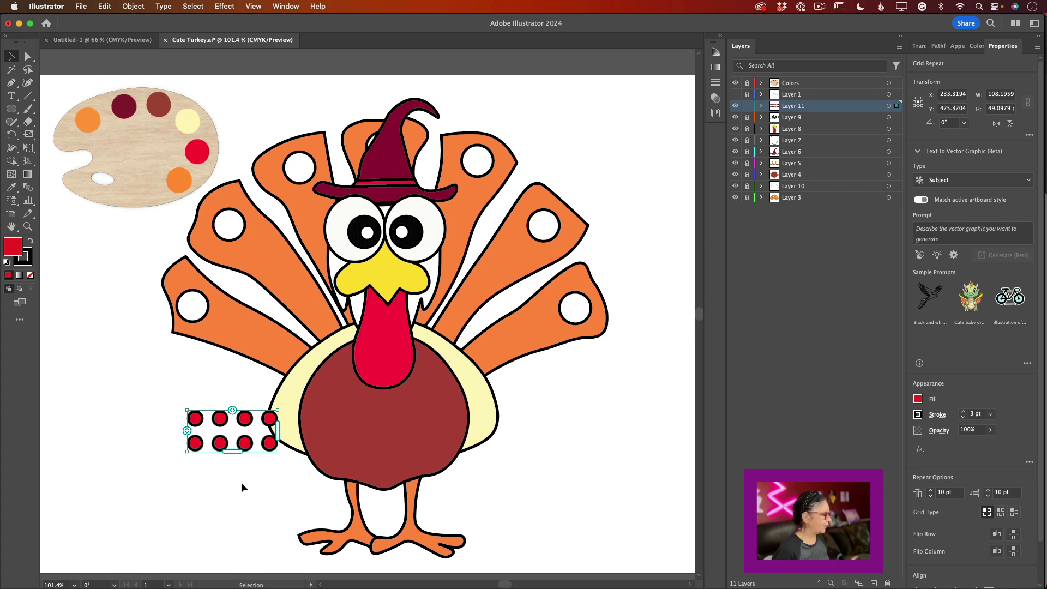
- Resize the grid repeat to two columns and three rows of red circles and place it on the turkey's belly as buttons
{"action": "left_click_drag", "start_coordinate": [278, 432], "coordinate": [233, 430]}
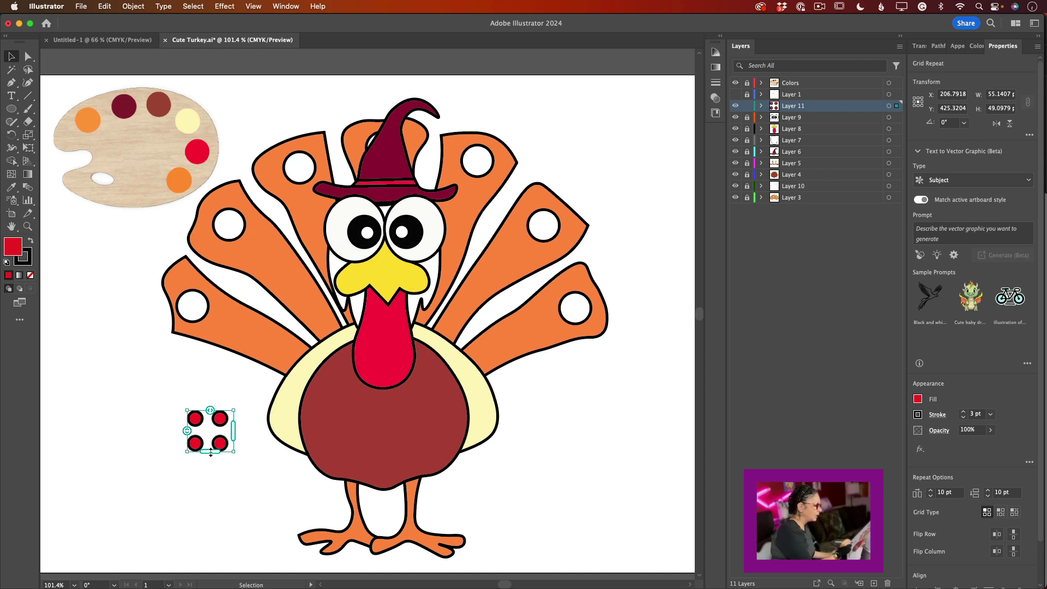
{"action": "left_click_drag", "start_coordinate": [210, 453], "coordinate": [209, 480]}
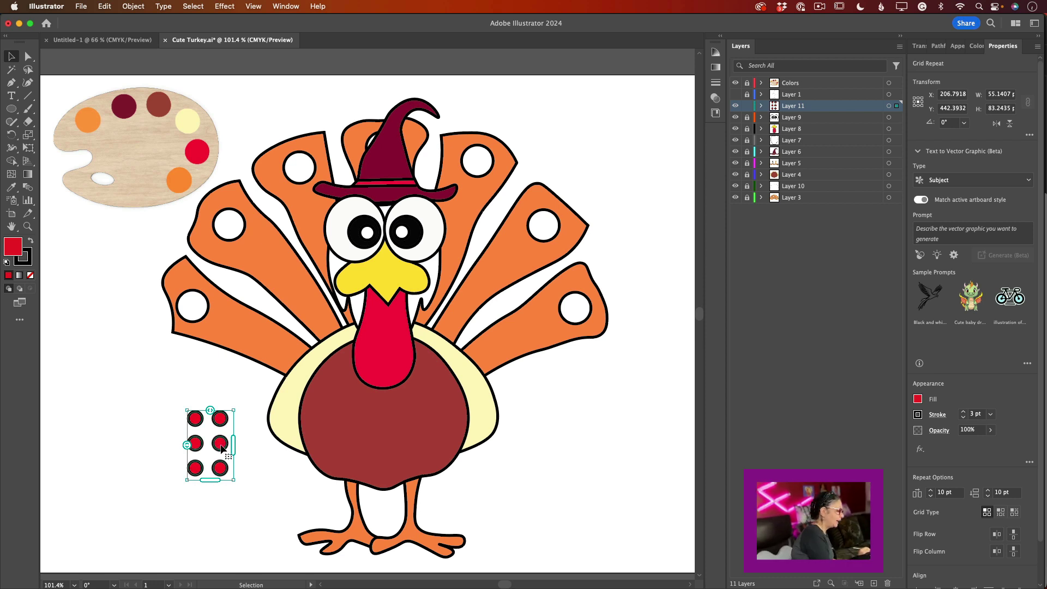
{"action": "left_click_drag", "start_coordinate": [225, 450], "coordinate": [400, 433]}
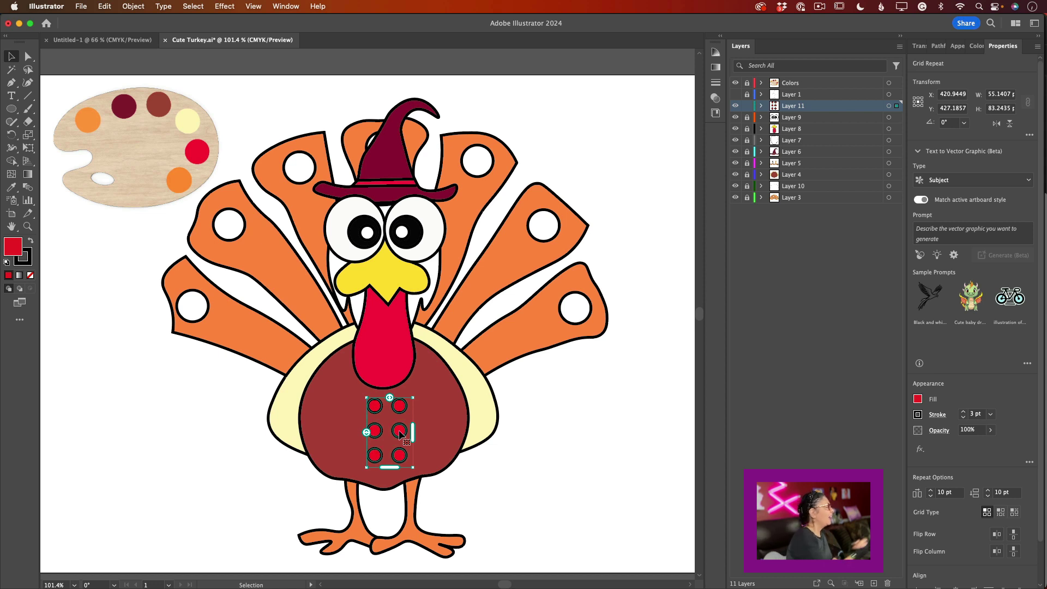
- Draw a red circle about 14 pt across to the left of the body and apply a Radial repeat to it
{"action": "left_click", "coordinate": [19, 109]}
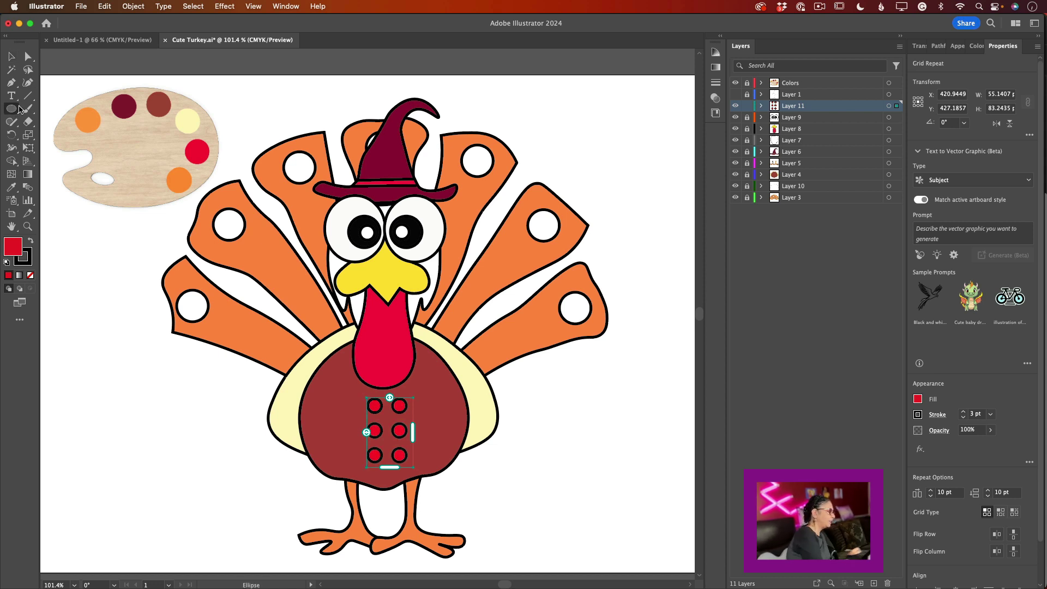
{"action": "left_click_drag", "start_coordinate": [145, 389], "coordinate": [156, 401]}
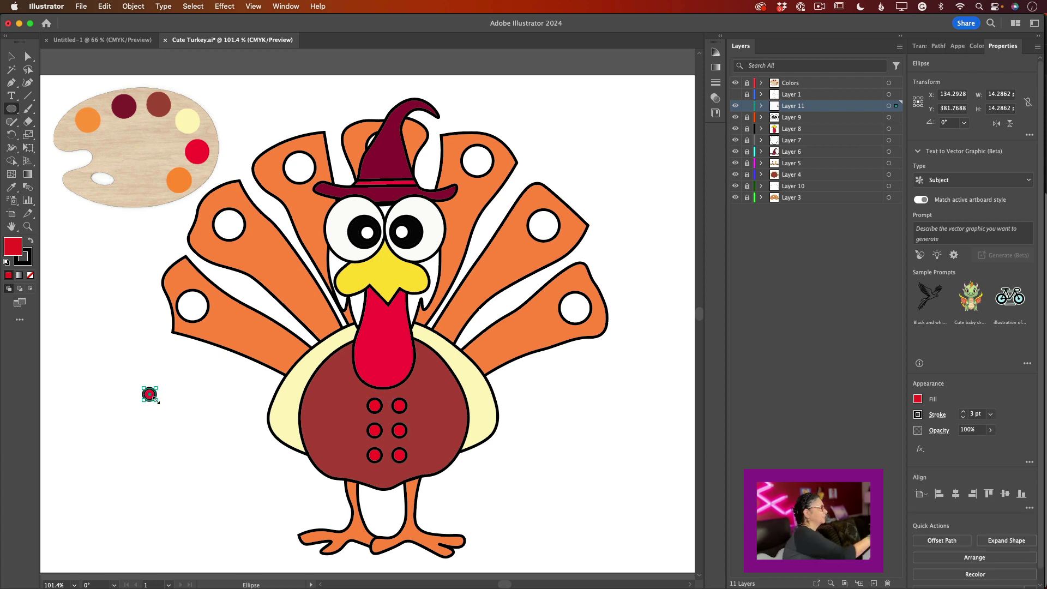
{"action": "left_click", "coordinate": [12, 57]}
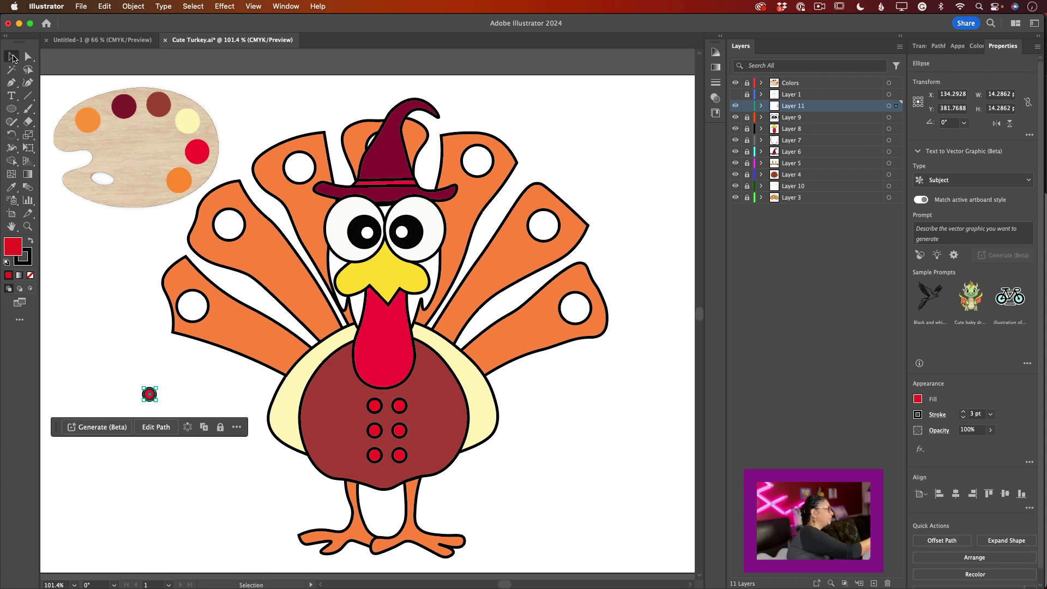
{"action": "left_click", "coordinate": [190, 429]}
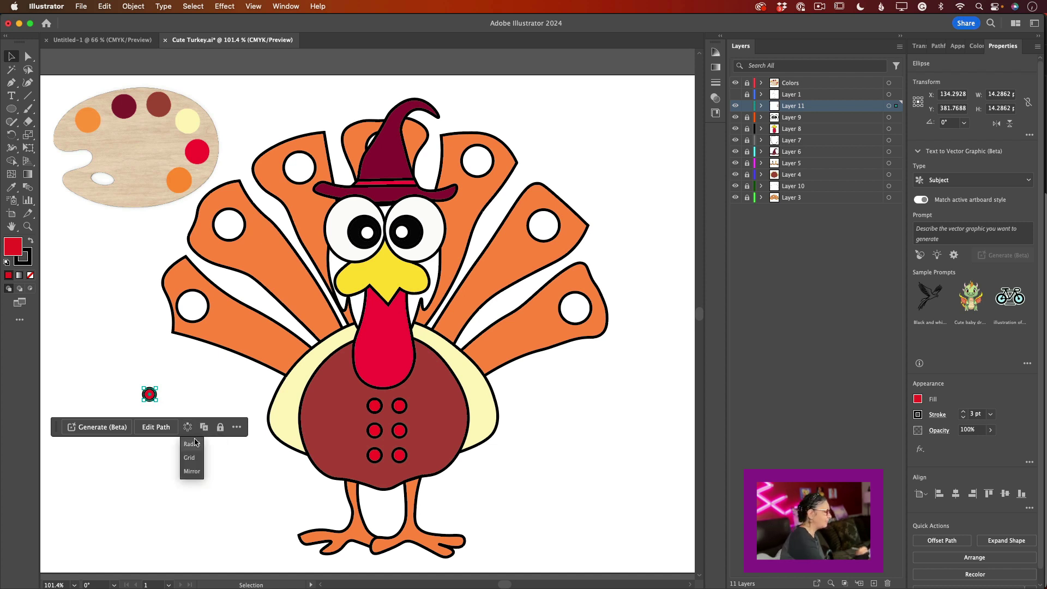
{"action": "left_click", "coordinate": [192, 444]}
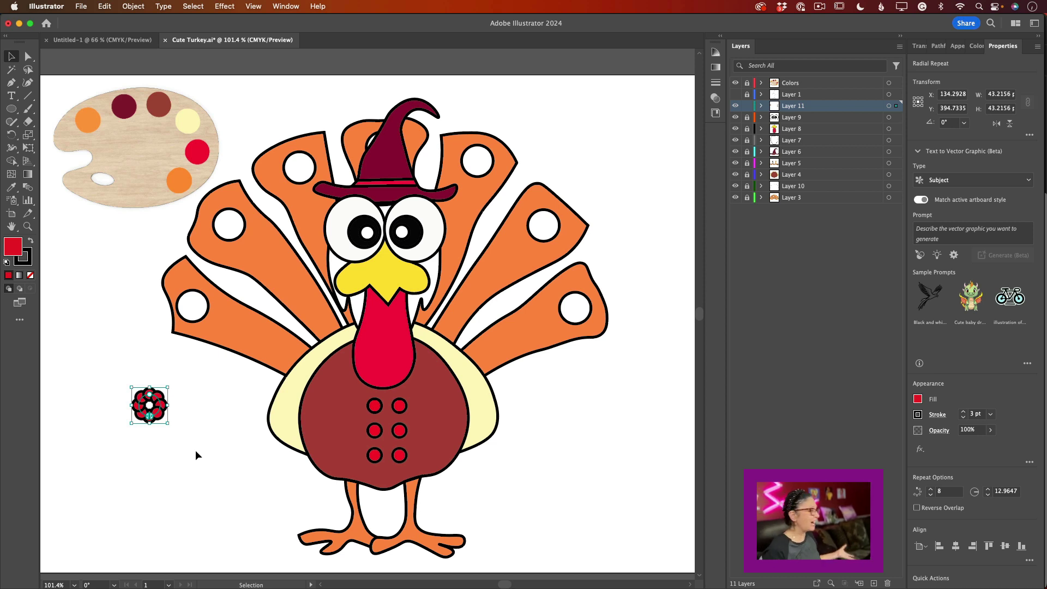
- Place the radial repeat on the front of the hat at about 36 pt wide and lock Layer 11
{"action": "left_click_drag", "start_coordinate": [167, 423], "coordinate": [401, 168]}
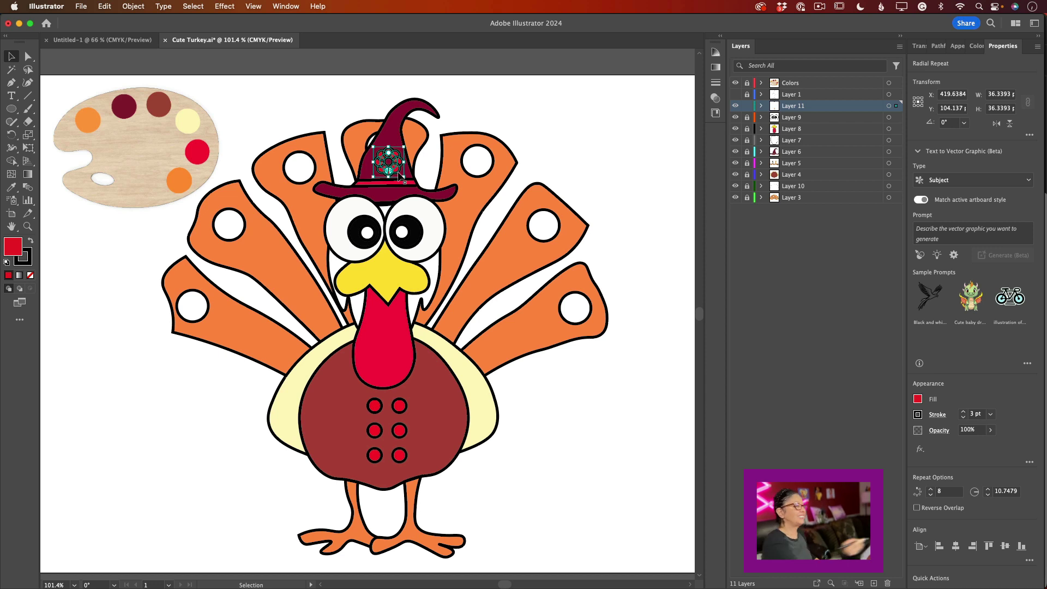
{"action": "left_click", "coordinate": [747, 106]}
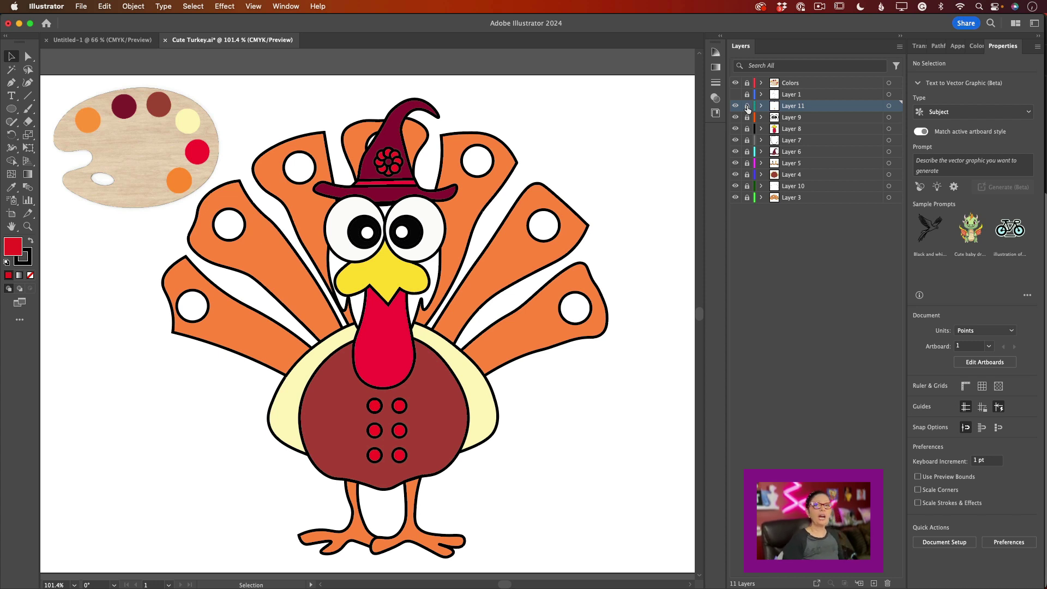
- Review the whole decorated turkey on the artboard at 66.67% and 100% magnification
{"action": "left_click", "coordinate": [26, 227]}
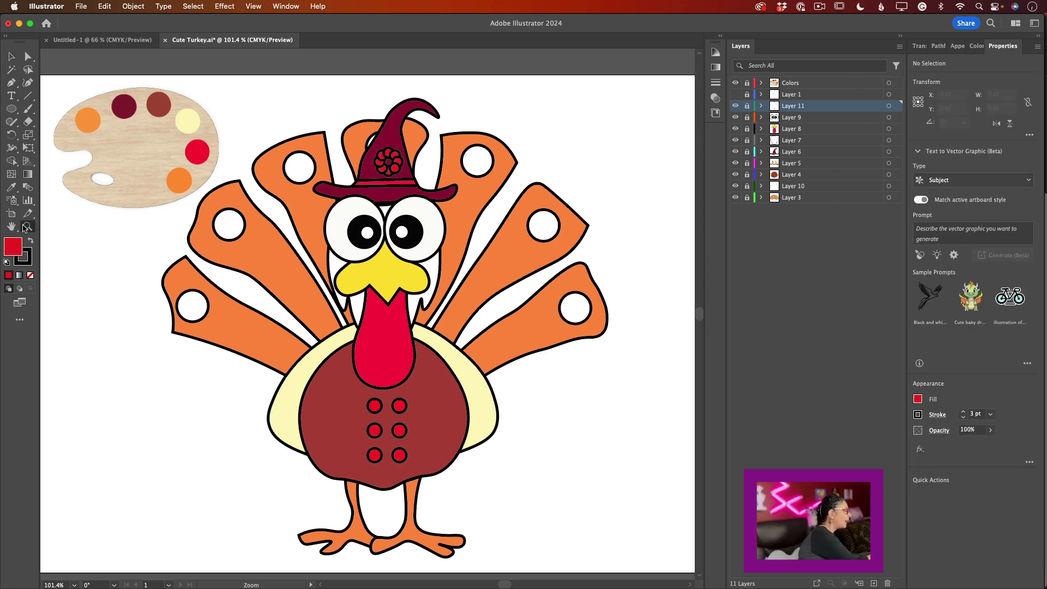
{"action": "key", "text": "cmd+1"}
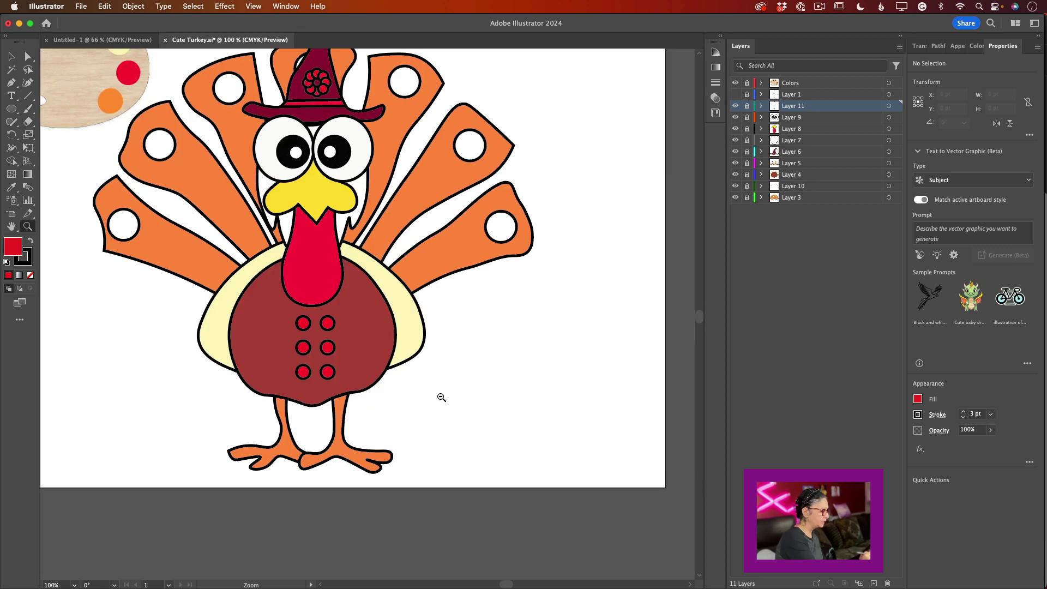
{"action": "scroll", "coordinate": [627, 354], "scroll_direction": "up", "scroll_amount": 5}
{"action": "scroll", "coordinate": [559, 398], "scroll_direction": "down", "scroll_amount": 3}
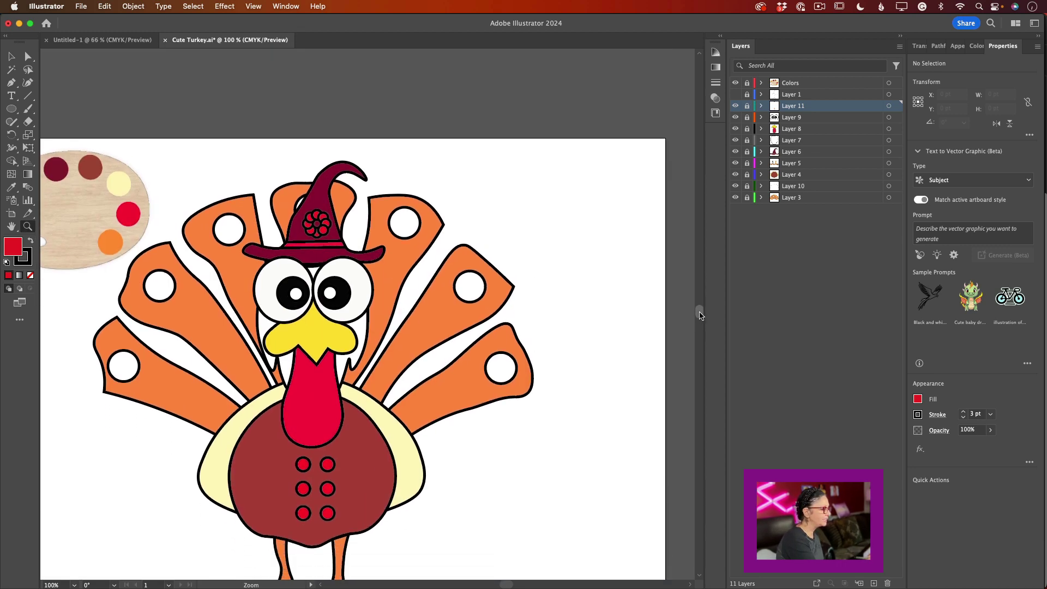
{"action": "left_click", "coordinate": [558, 398], "text": "alt"}
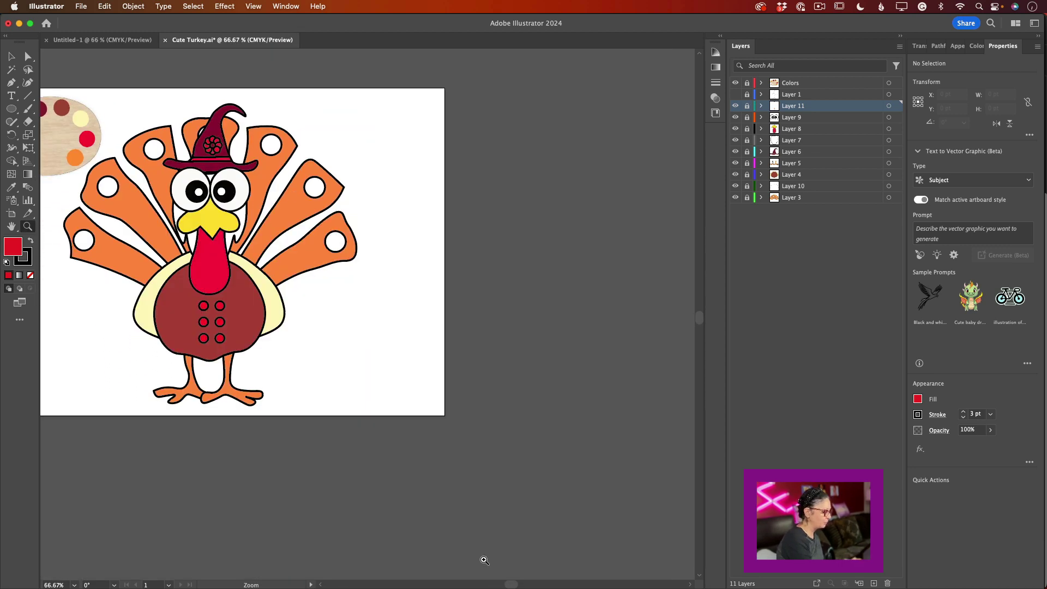
{"action": "scroll", "coordinate": [508, 583], "scroll_direction": "left", "scroll_amount": 3}
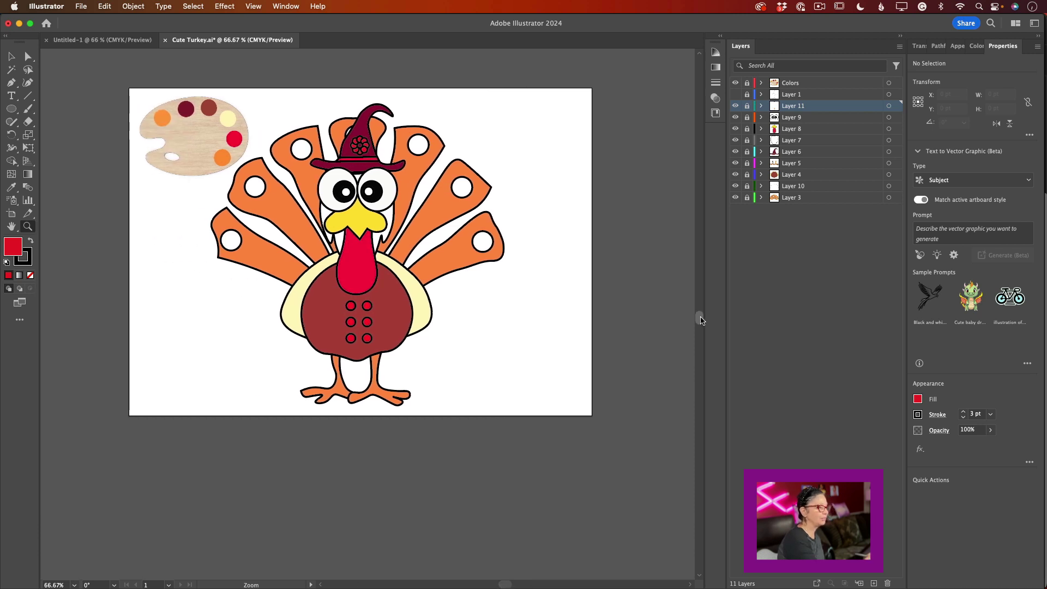
{"action": "scroll", "coordinate": [696, 313], "scroll_direction": "up", "scroll_amount": 3}
{"action": "left_click", "coordinate": [550, 390]}
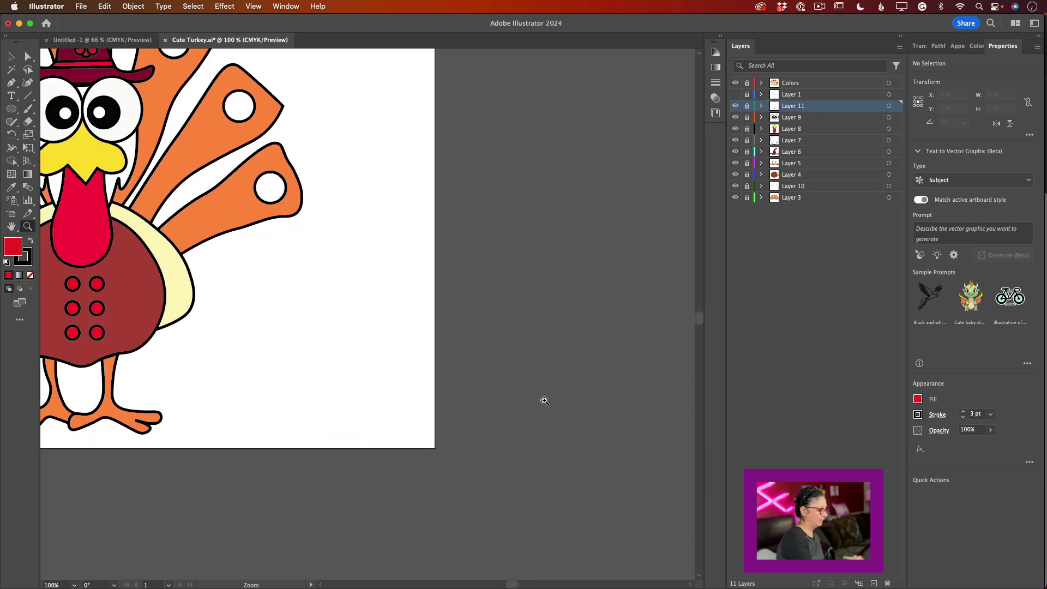
{"action": "scroll", "coordinate": [507, 583], "scroll_direction": "left", "scroll_amount": 3}
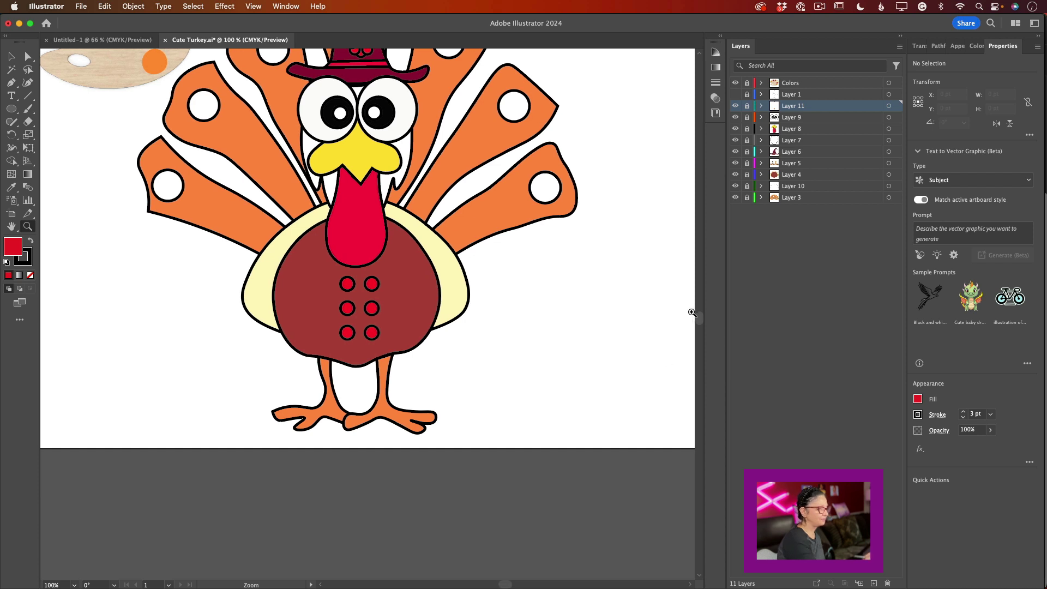
{"action": "scroll", "coordinate": [698, 315], "scroll_direction": "up", "scroll_amount": 2}
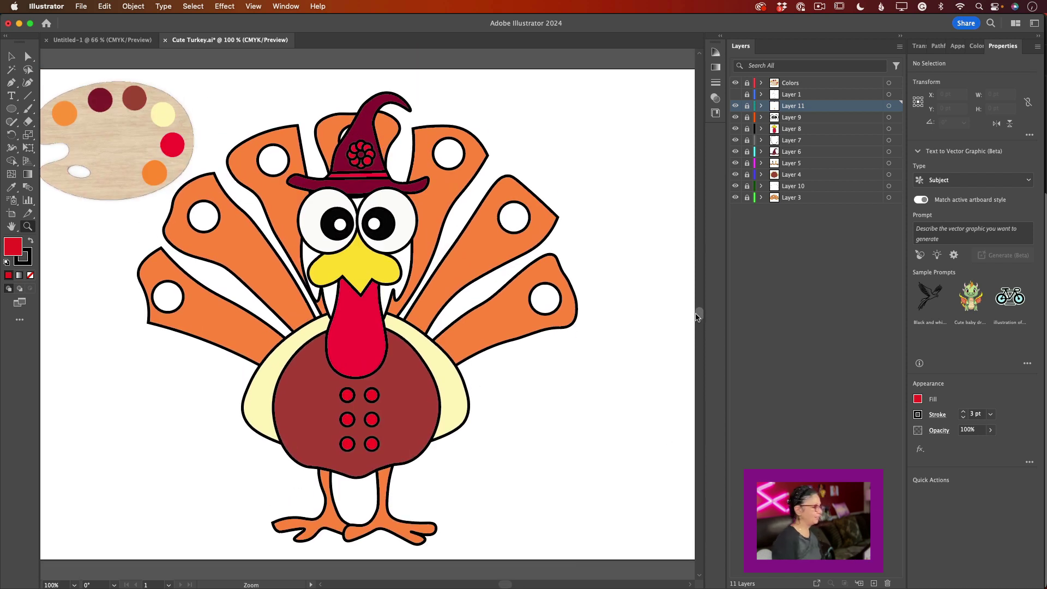
- Hide the Colors layer and delete it together with Layer 1, including their artwork
{"action": "left_click", "coordinate": [738, 82]}
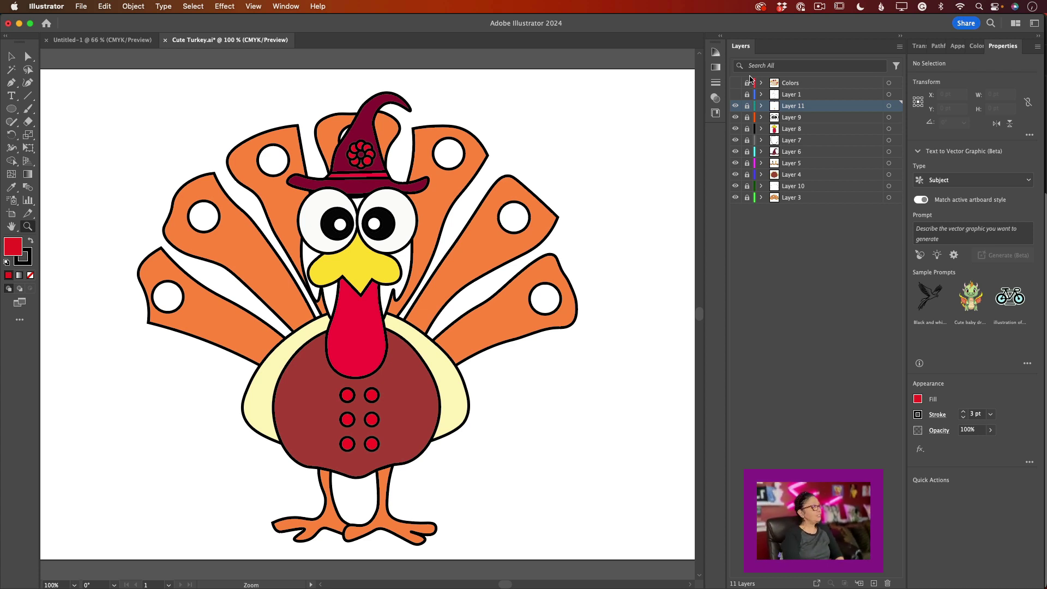
{"action": "left_click", "coordinate": [790, 83]}
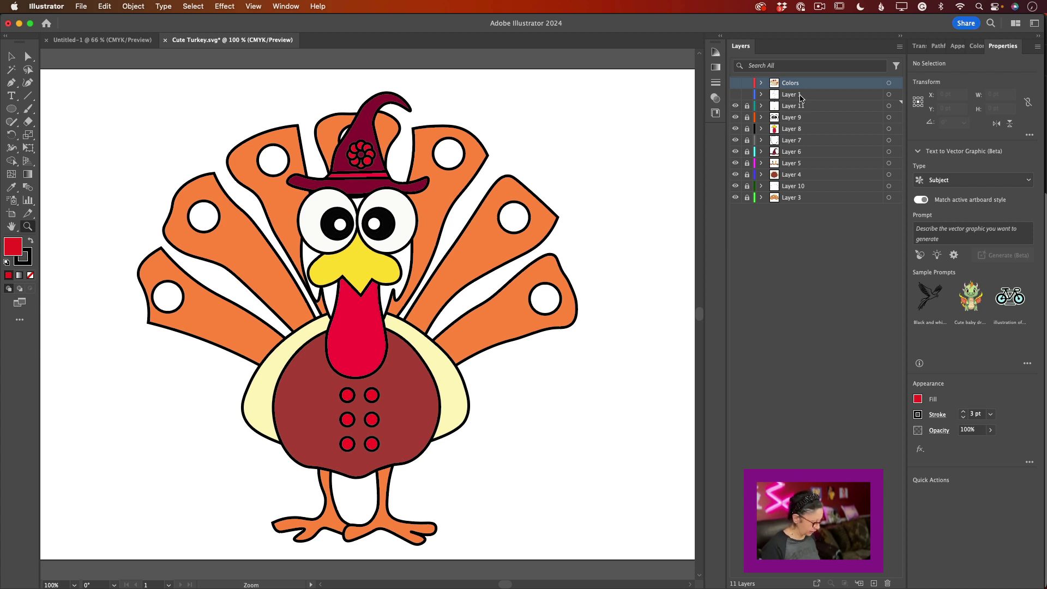
{"action": "left_click", "coordinate": [800, 95], "text": "shift"}
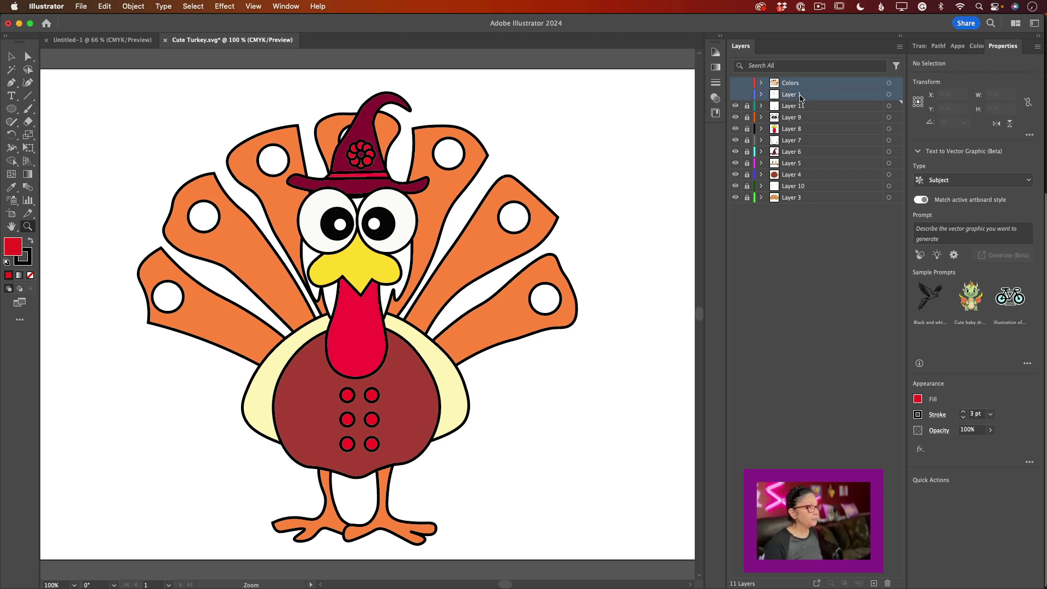
{"action": "left_click", "coordinate": [888, 583]}
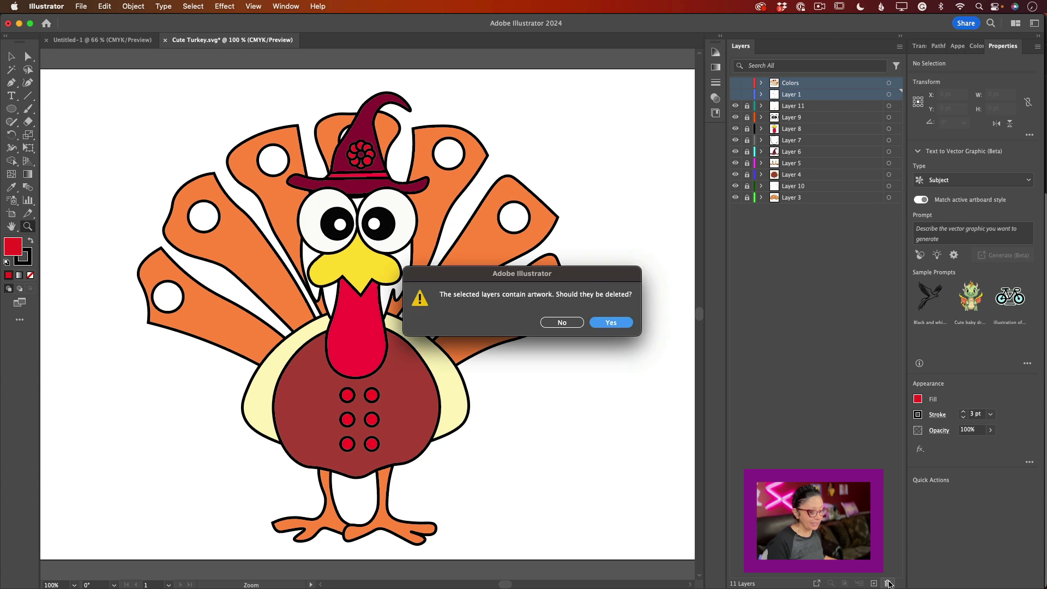
{"action": "left_click", "coordinate": [611, 322]}
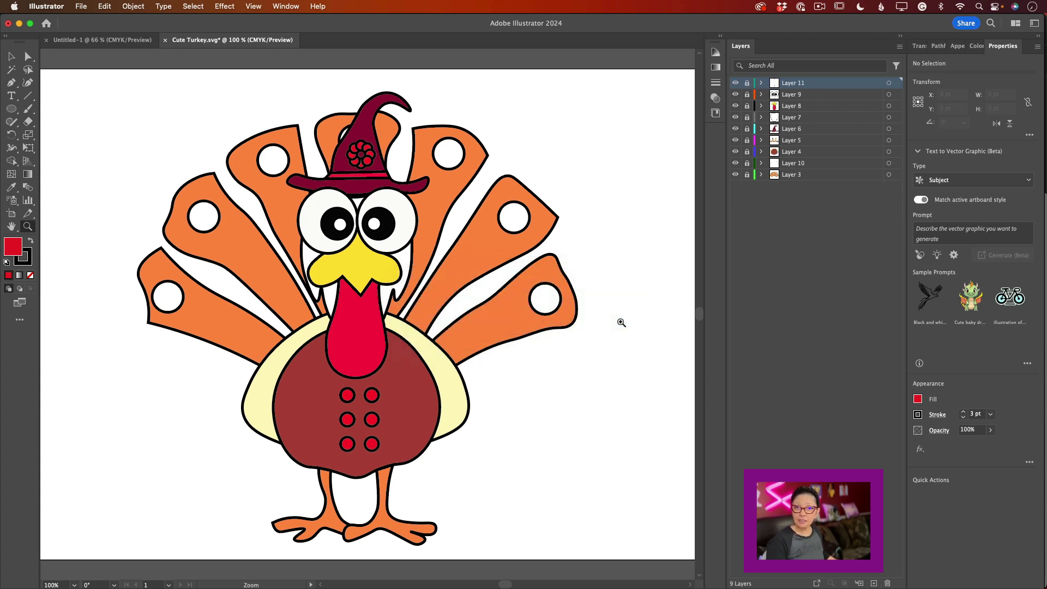